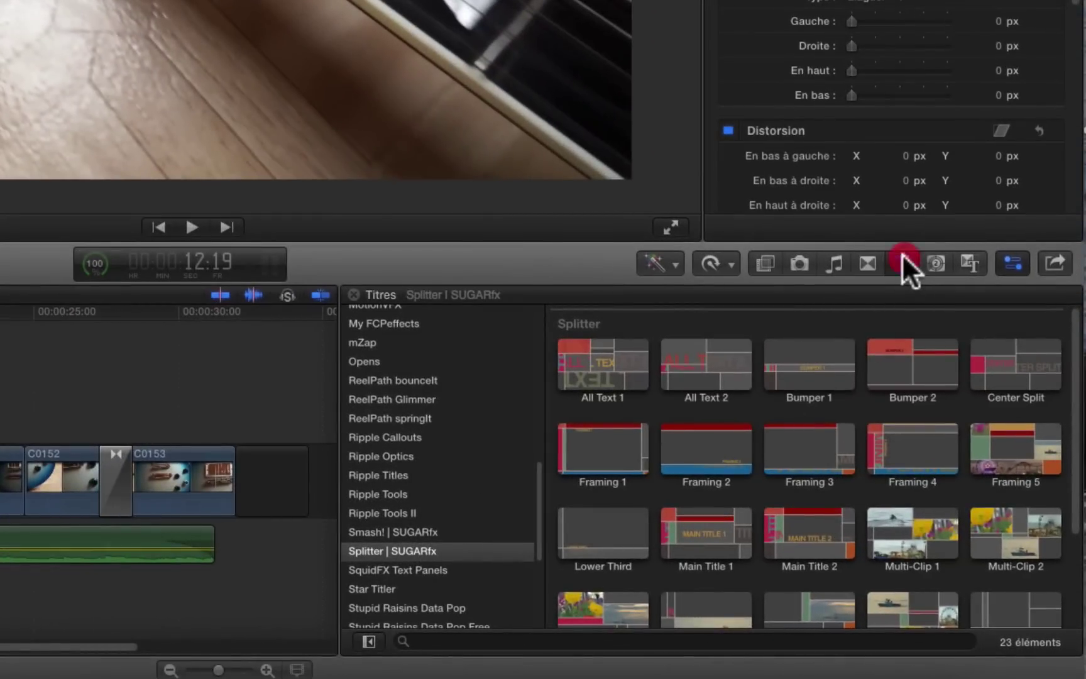
Connect the All Text 1 title from Splitter | SUGARfx over the full length of clip C0146 and play it back.
{"action": "left_click", "coordinate": [902, 254]}
{"action": "left_click", "coordinate": [902, 254]}
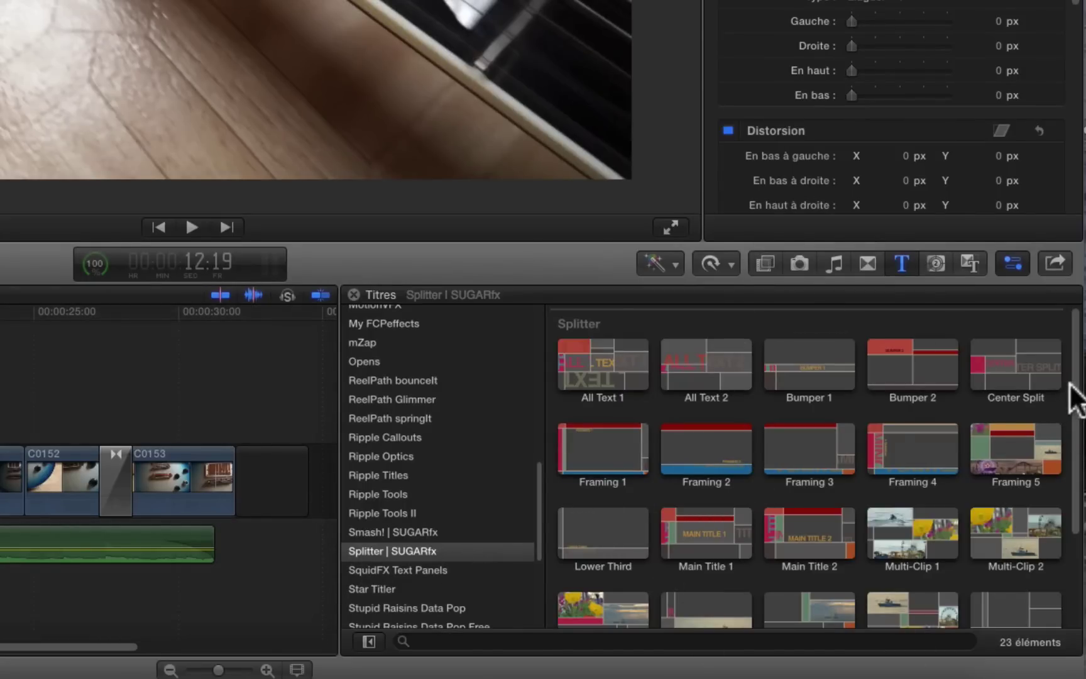
{"action": "scroll", "coordinate": [1069, 377], "scroll_direction": "down", "scroll_amount": 4}
{"action": "scroll", "coordinate": [811, 466], "scroll_direction": "up", "scroll_amount": 4}
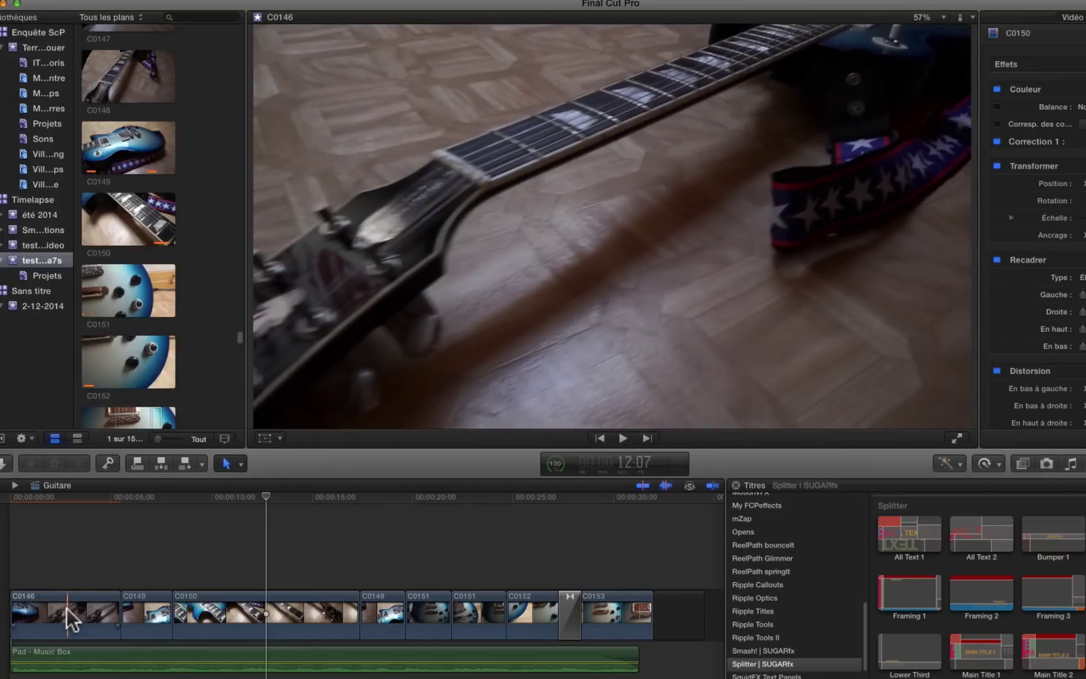
{"action": "left_click", "coordinate": [66, 609]}
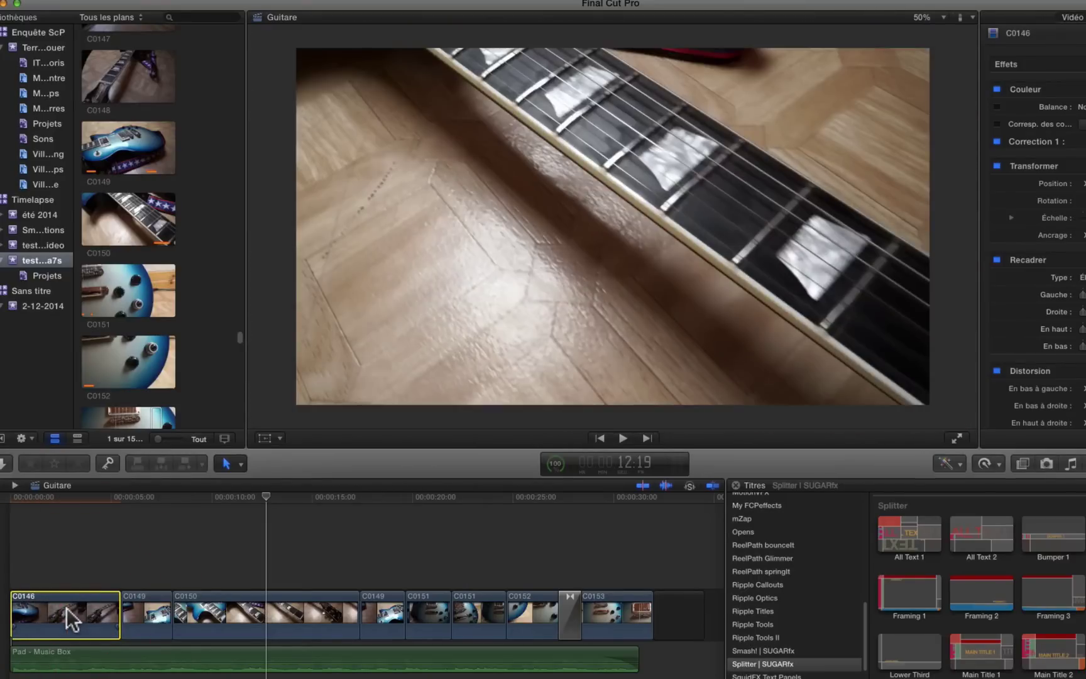
{"action": "key", "text": "x"}
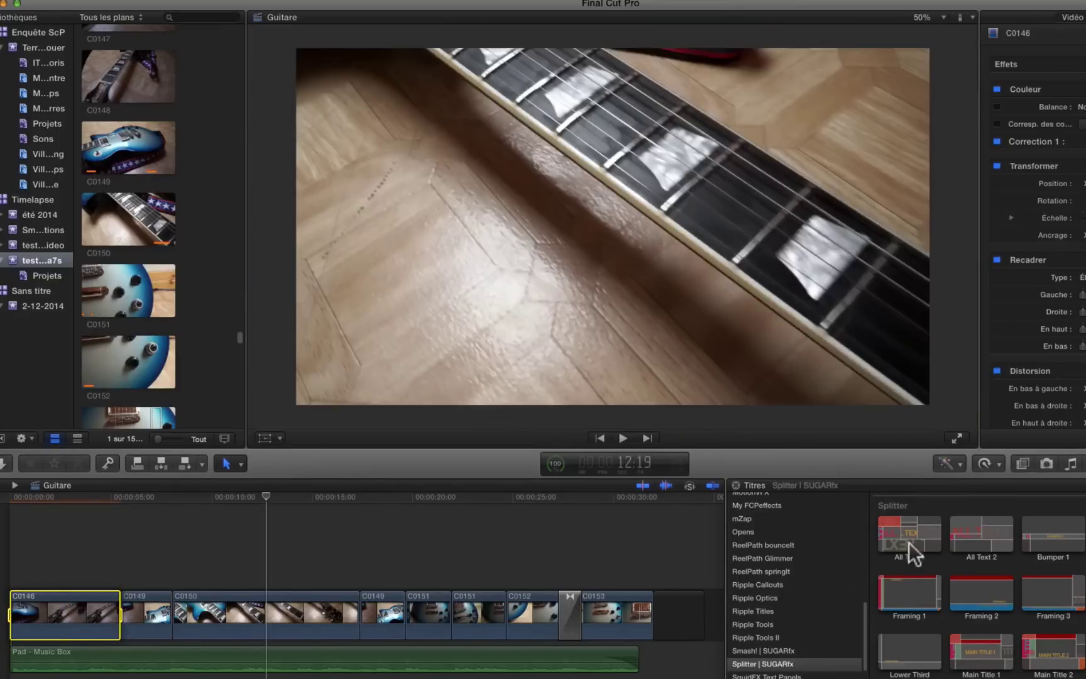
{"action": "left_click", "coordinate": [909, 538]}
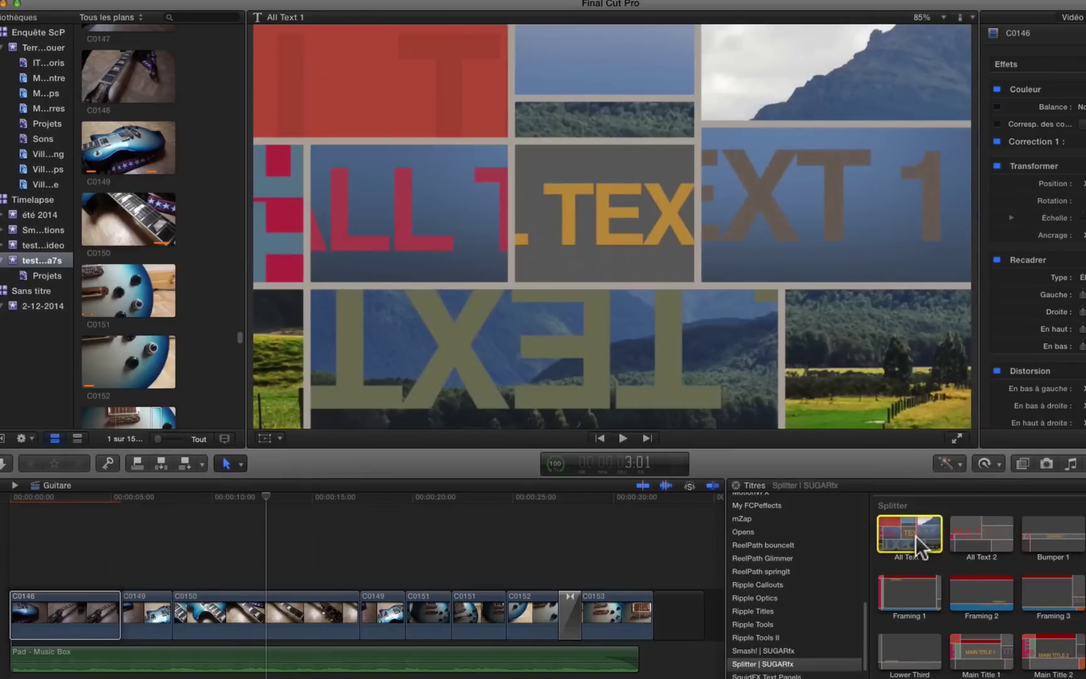
{"action": "key", "text": "q"}
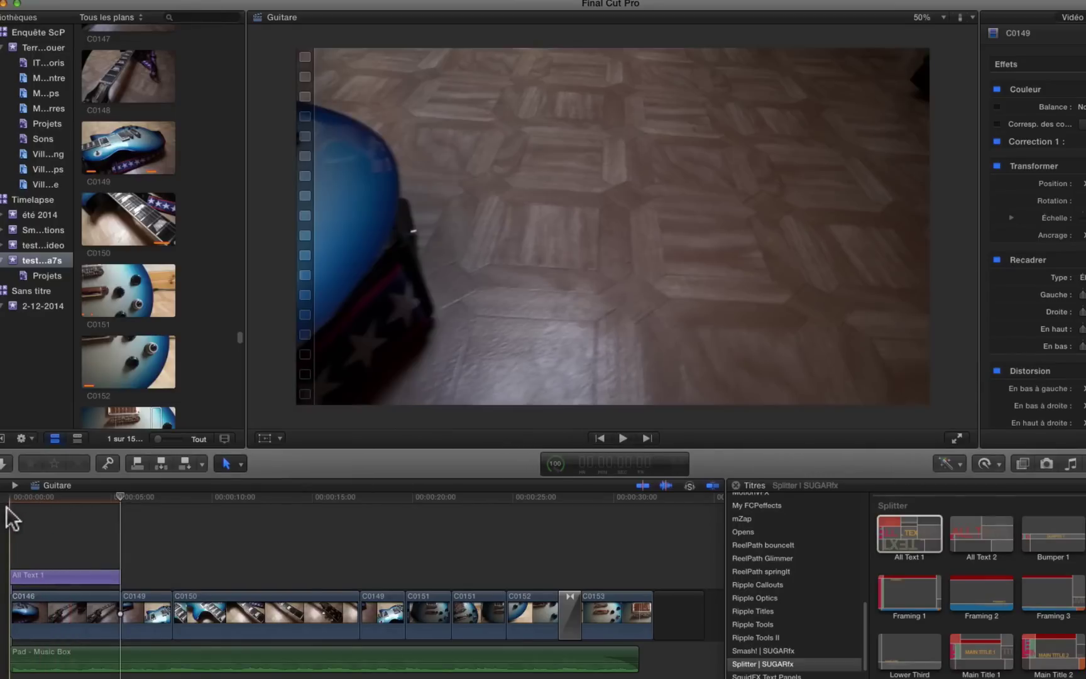
{"action": "key", "text": "space"}
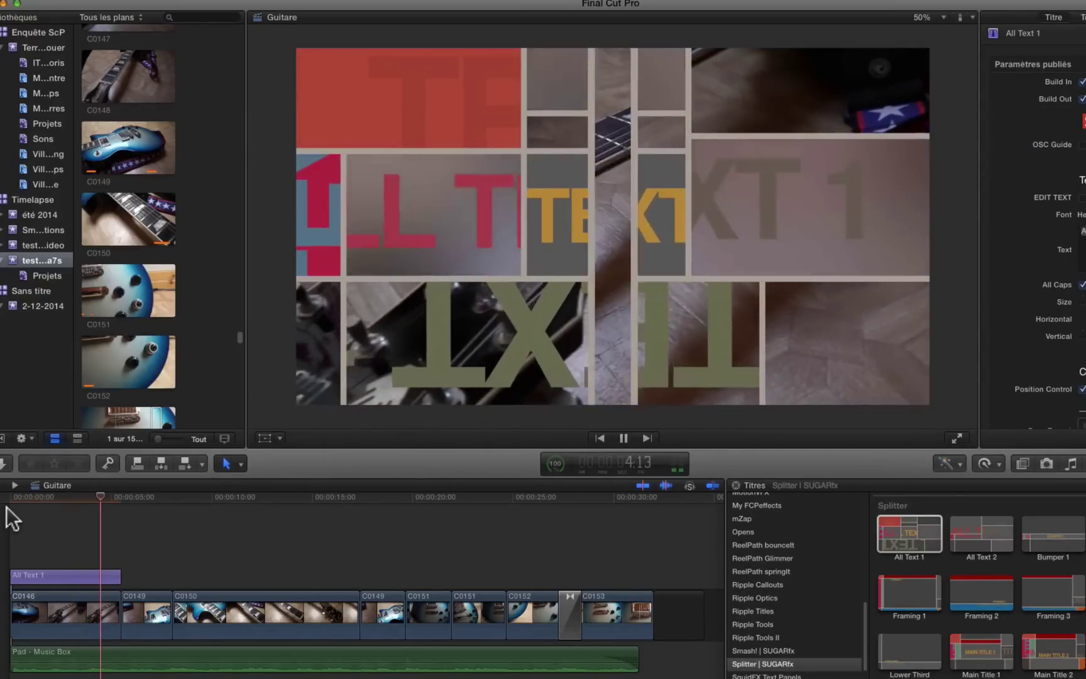
{"action": "key", "text": "space"}
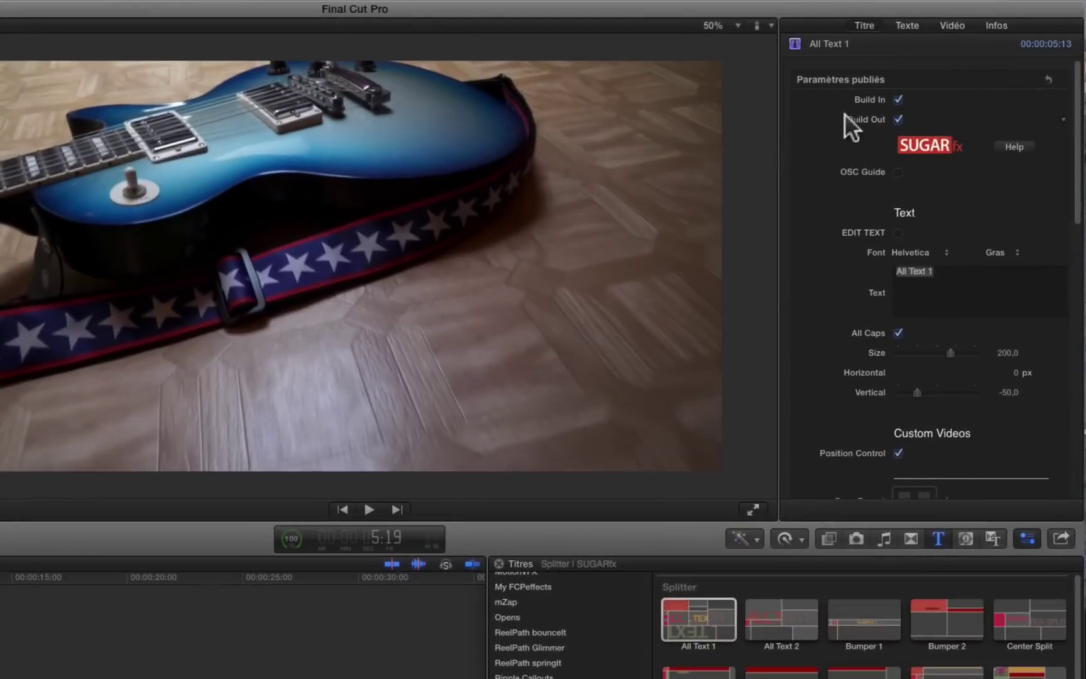
Turn off Build In and Build Out for the All Text 1 title and replace its text with "Robot".
{"action": "left_click", "coordinate": [897, 99]}
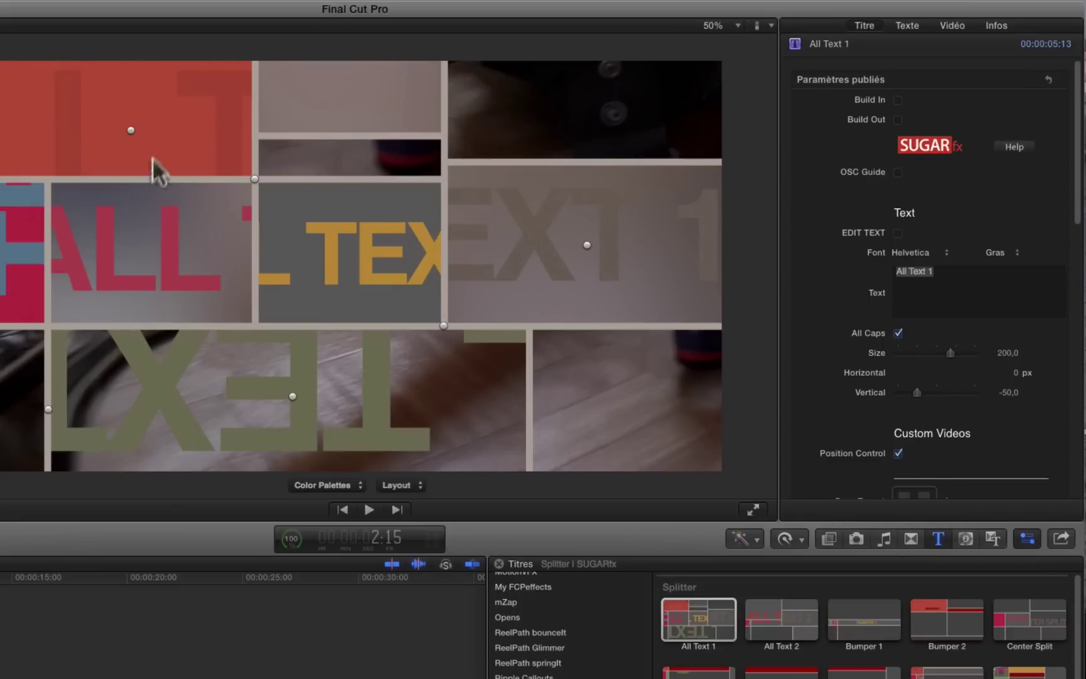
{"action": "left_click", "coordinate": [898, 171]}
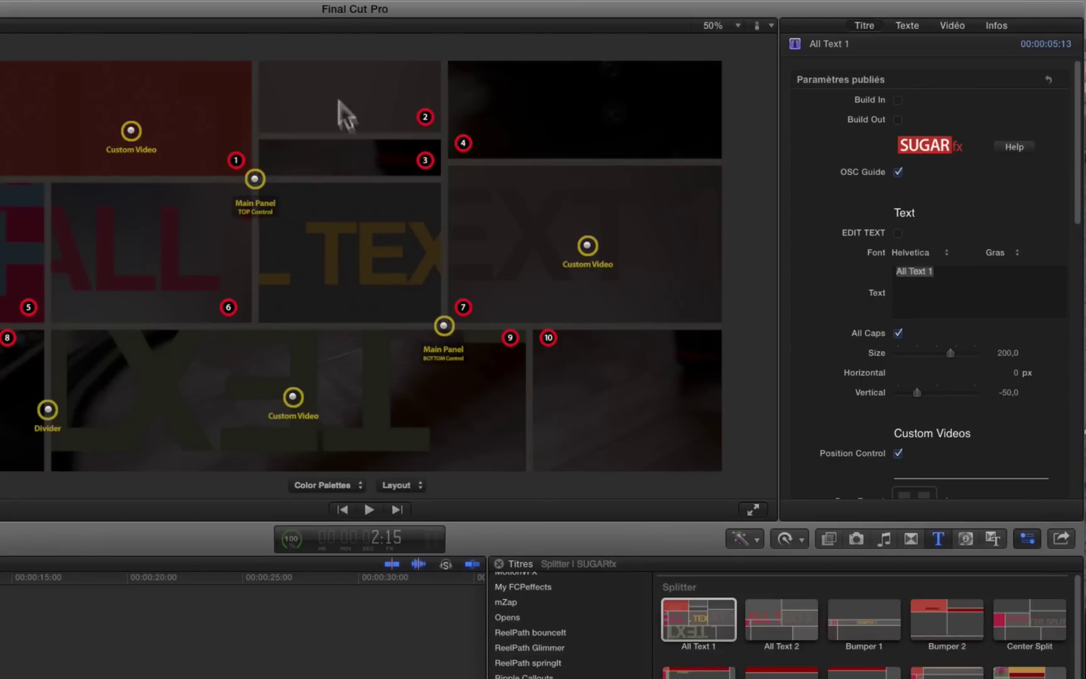
{"action": "left_click", "coordinate": [898, 232]}
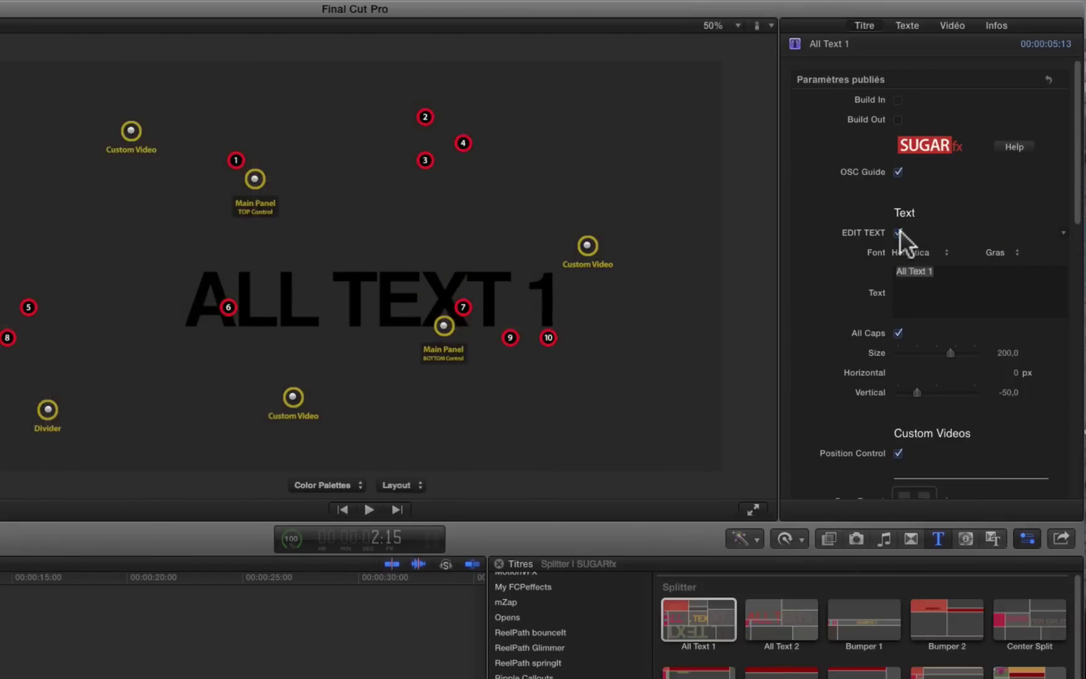
{"action": "left_click", "coordinate": [898, 172]}
{"action": "left_click", "coordinate": [953, 275]}
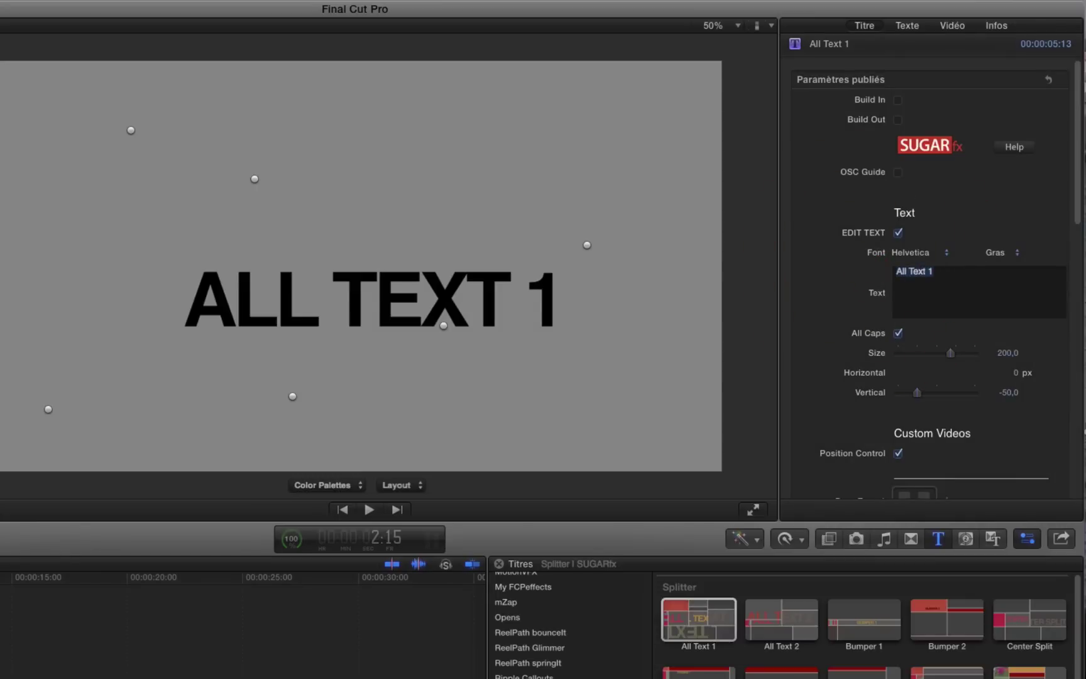
{"action": "type", "text": "Robot"}
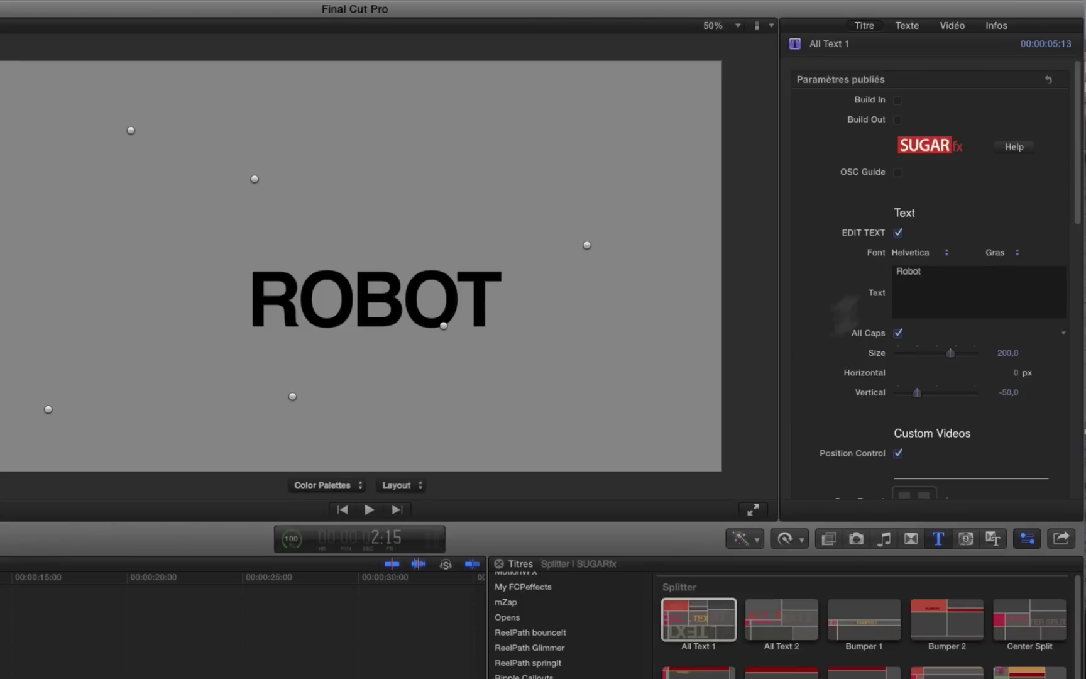
{"action": "left_click", "coordinate": [898, 233]}
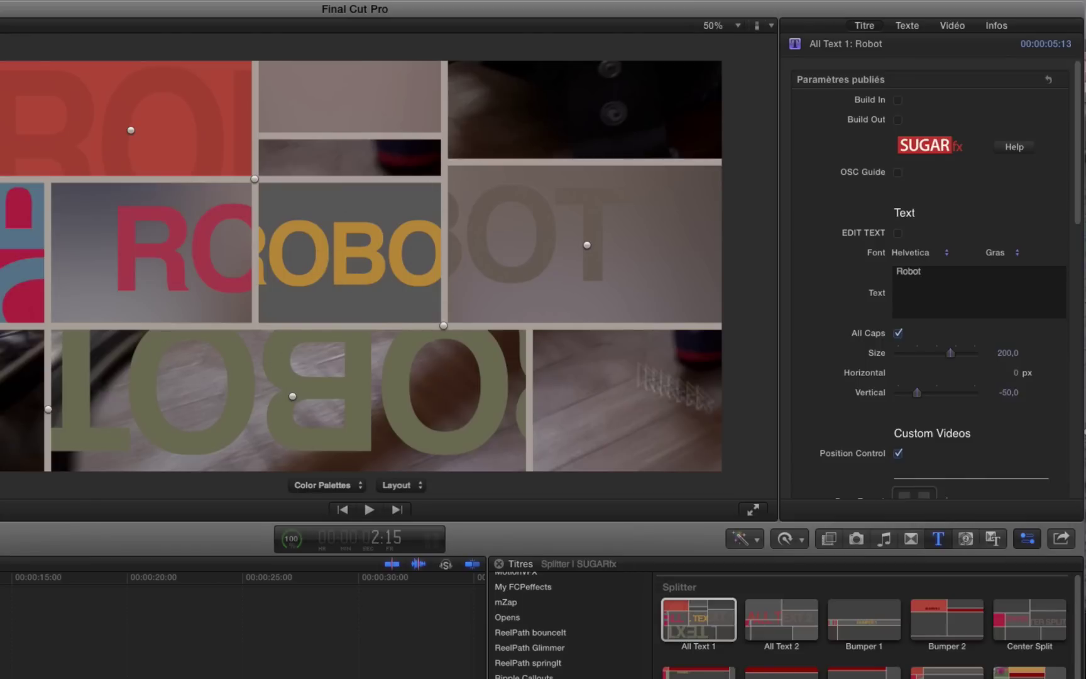
Set the title text's size to 124, its horizontal position to -10 px and its vertical position to 5.
{"action": "left_click_drag", "start_coordinate": [950, 345], "coordinate": [939, 384]}
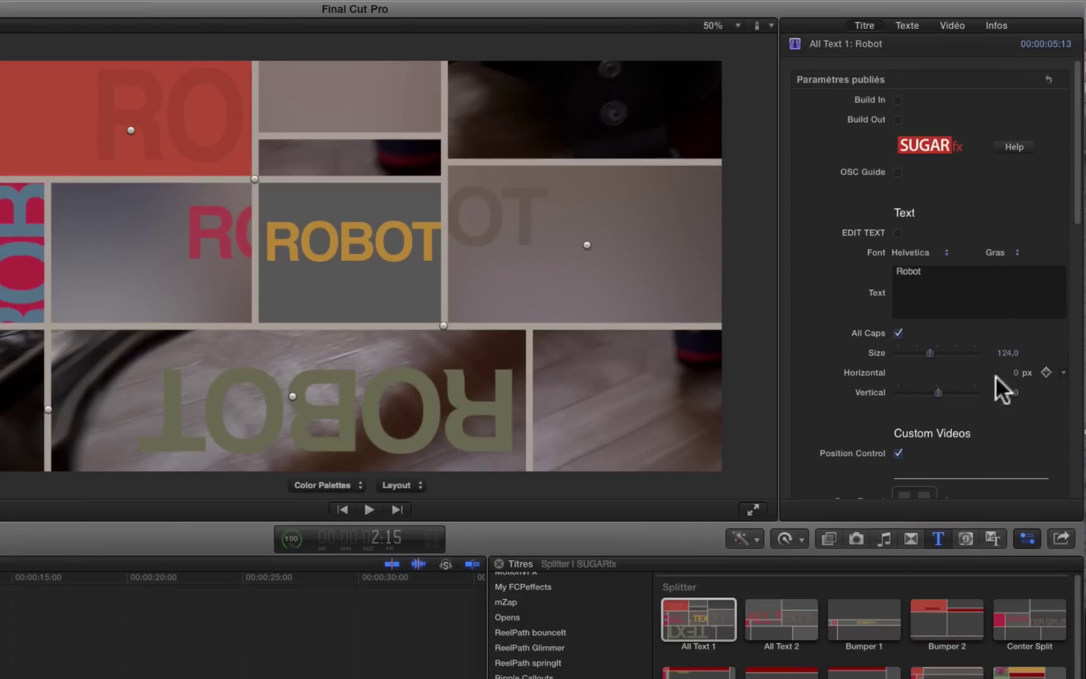
{"action": "left_click", "coordinate": [1017, 370]}
{"action": "type", "text": "-5"}
{"action": "key", "text": "Return"}
{"action": "left_click_drag", "start_coordinate": [1016, 372], "coordinate": [1016, 380]}
With the OSC Guide shown, move the divider and the main panel's top and bottom controls to widen the main panel around ROBOT.
{"action": "left_click", "coordinate": [897, 171]}
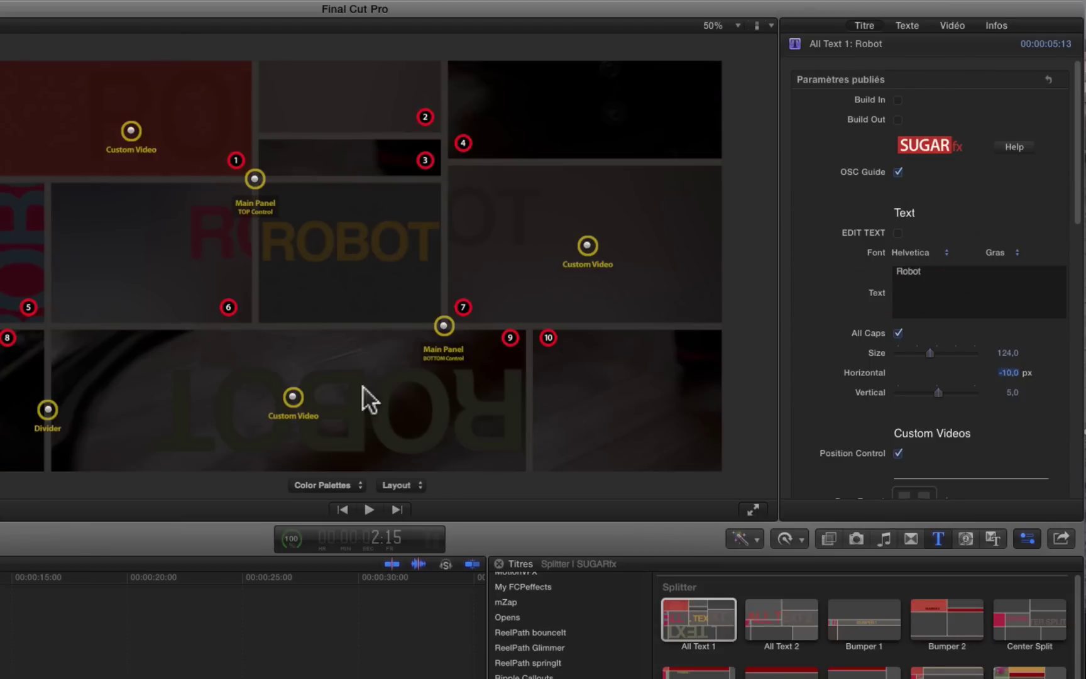
{"action": "left_click_drag", "start_coordinate": [49, 412], "coordinate": [94, 407]}
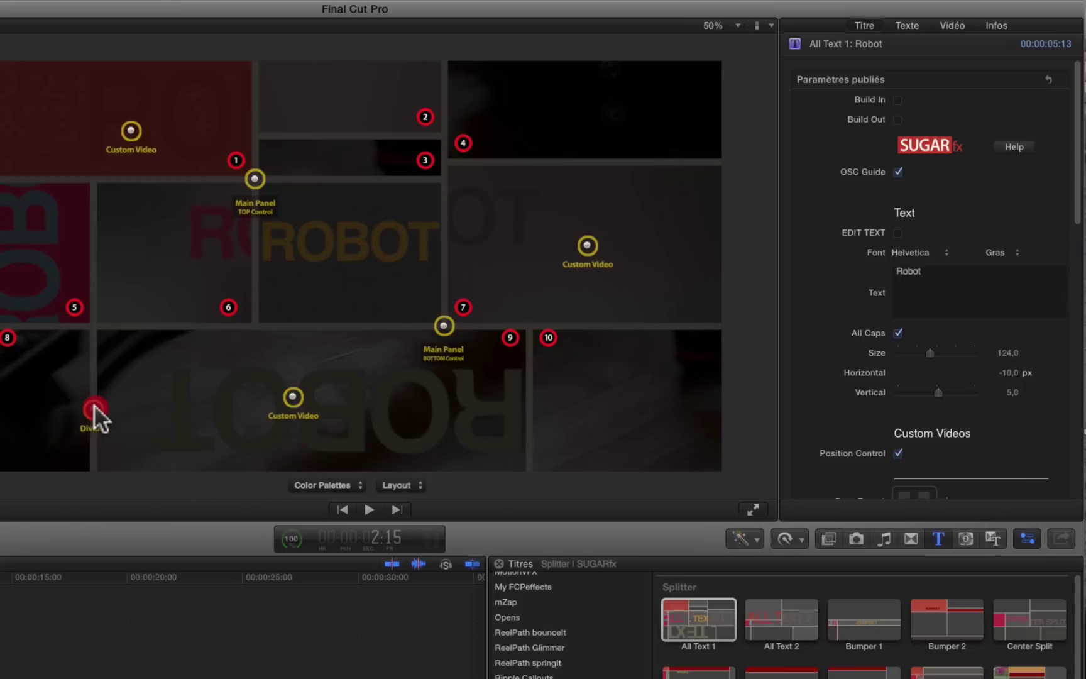
{"action": "mouse_move", "coordinate": [254, 179]}
{"action": "left_mouse_down"}
{"action": "mouse_move", "coordinate": [260, 199]}
{"action": "mouse_move", "coordinate": [263, 184]}
{"action": "mouse_move", "coordinate": [236, 178]}
{"action": "left_mouse_up"}
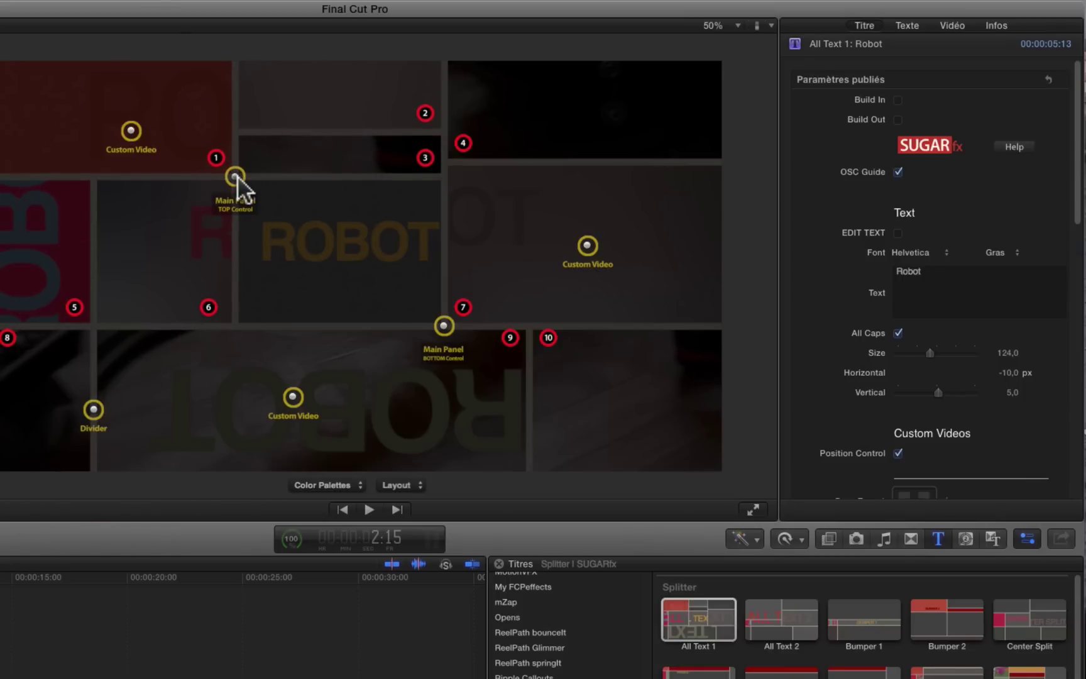
{"action": "mouse_move", "coordinate": [444, 325]}
{"action": "left_mouse_down"}
{"action": "mouse_move", "coordinate": [470, 339]}
{"action": "mouse_move", "coordinate": [462, 331]}
{"action": "left_mouse_up"}
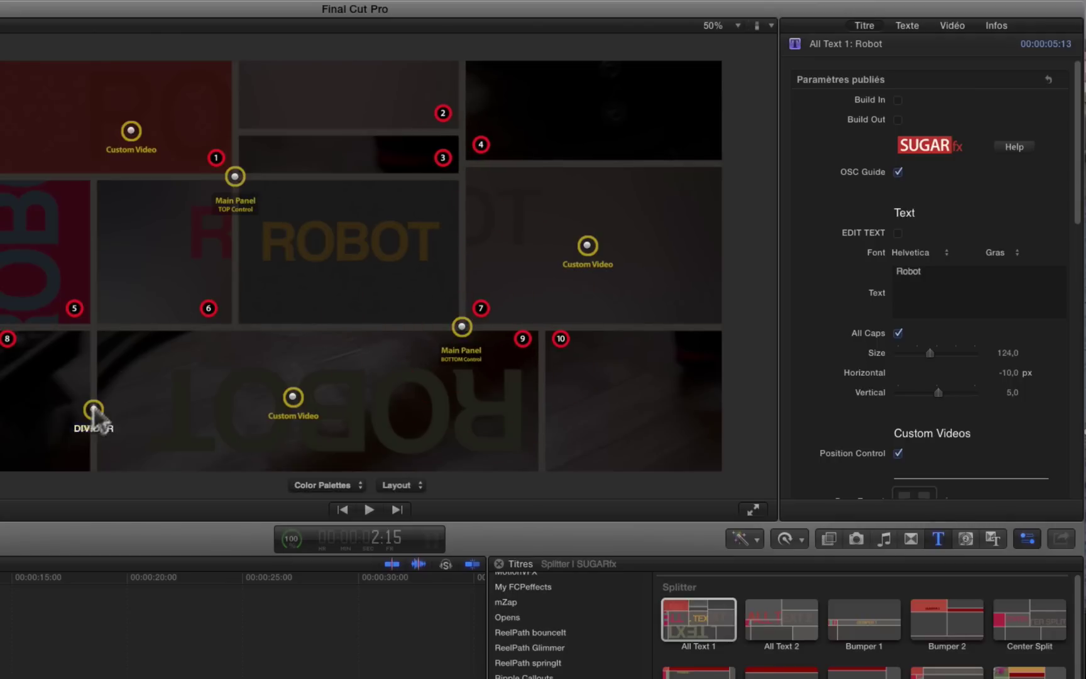
{"action": "mouse_move", "coordinate": [94, 413]}
{"action": "left_mouse_down"}
{"action": "mouse_move", "coordinate": [102, 359]}
{"action": "mouse_move", "coordinate": [107, 436]}
{"action": "mouse_move", "coordinate": [94, 390]}
{"action": "mouse_move", "coordinate": [90, 417]}
{"action": "mouse_move", "coordinate": [140, 413]}
{"action": "mouse_move", "coordinate": [77, 417]}
{"action": "mouse_move", "coordinate": [82, 390]}
{"action": "left_mouse_up"}
{"action": "mouse_move", "coordinate": [235, 177]}
{"action": "left_mouse_down"}
{"action": "mouse_move", "coordinate": [236, 195]}
{"action": "mouse_move", "coordinate": [237, 185]}
{"action": "mouse_move", "coordinate": [288, 182]}
{"action": "mouse_move", "coordinate": [265, 202]}
{"action": "mouse_move", "coordinate": [218, 191]}
{"action": "mouse_move", "coordinate": [224, 182]}
{"action": "left_mouse_up"}
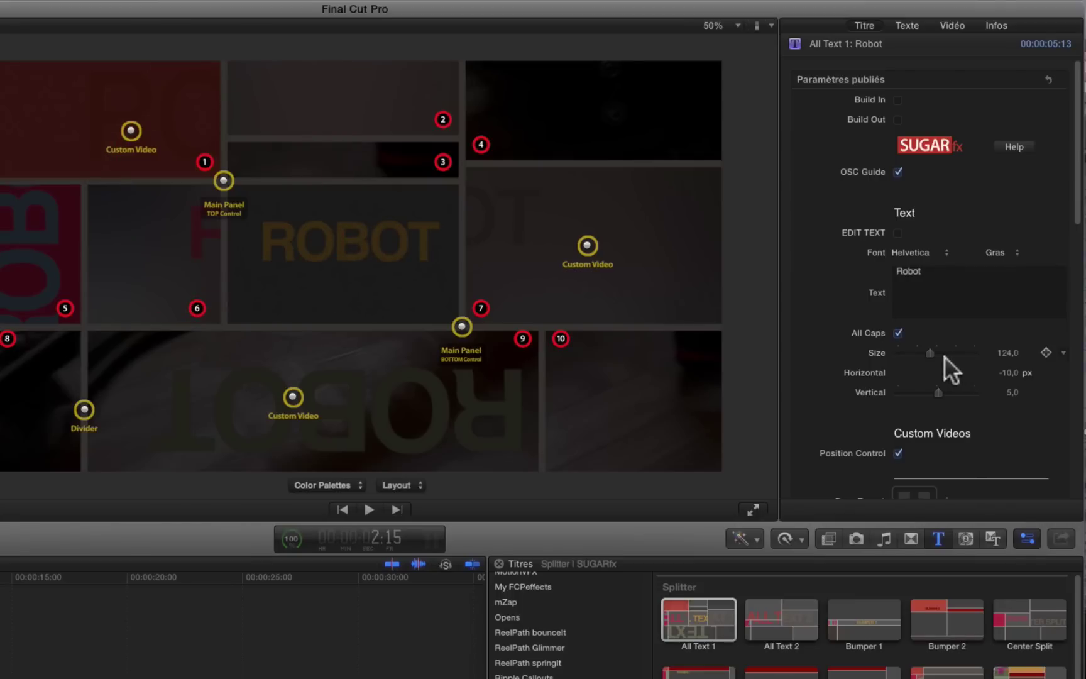
Set the title text's size to 138, horizontal position to -23 px and vertical position to -13, and play the title back.
{"action": "left_click_drag", "start_coordinate": [927, 352], "coordinate": [933, 351]}
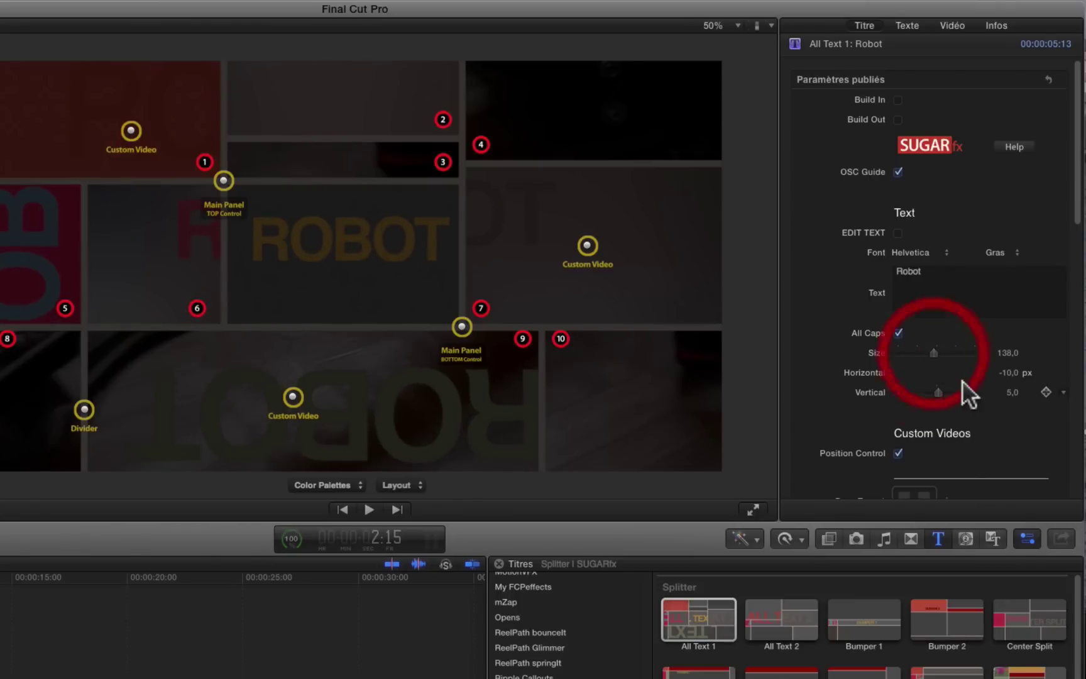
{"action": "left_click_drag", "start_coordinate": [1005, 372], "coordinate": [933, 390]}
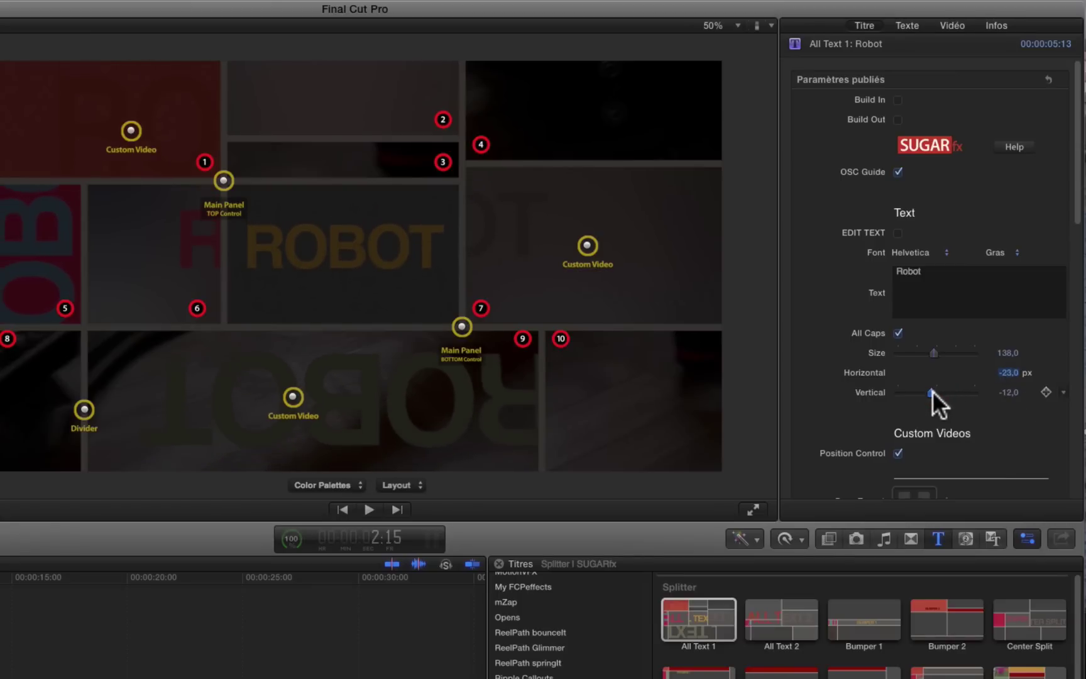
{"action": "left_click", "coordinate": [897, 171]}
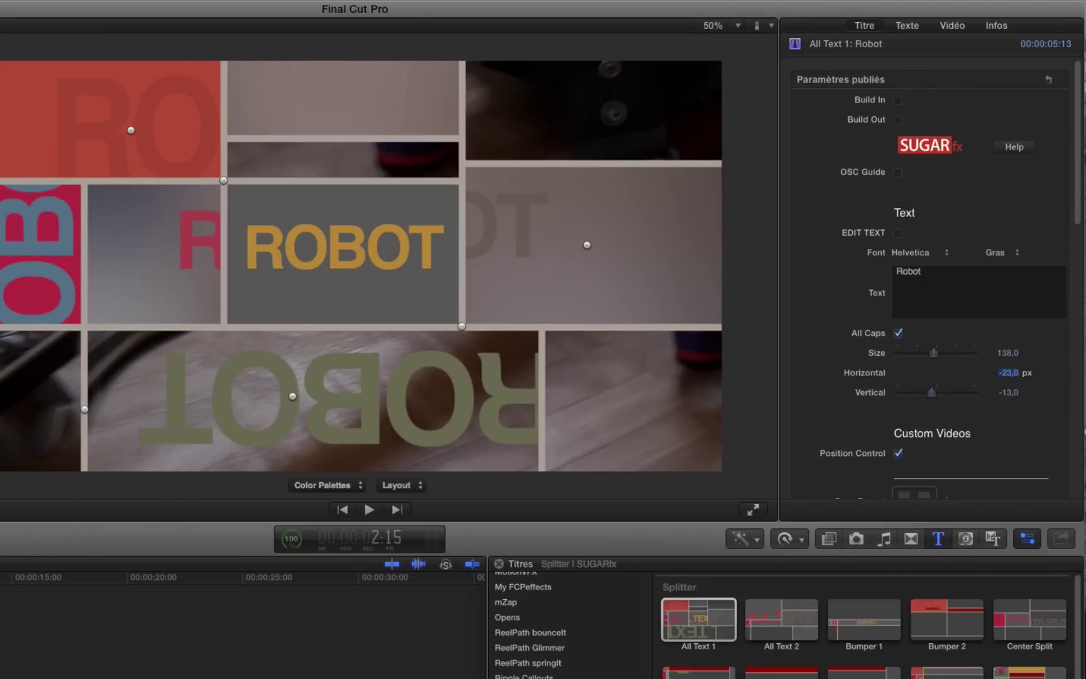
{"action": "key", "text": "space"}
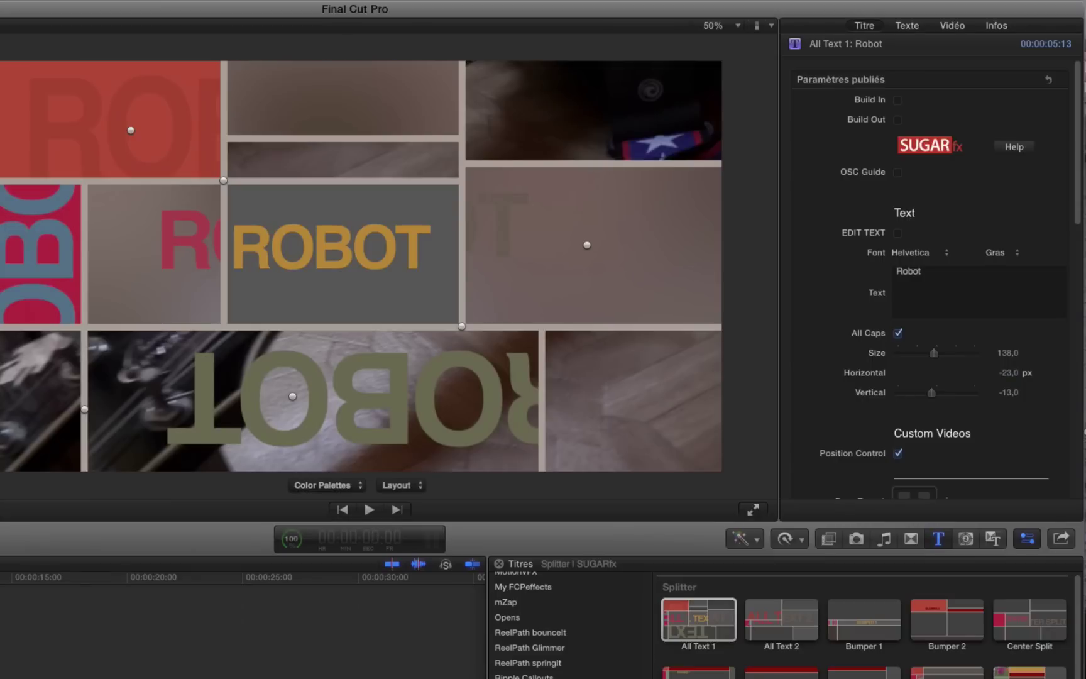
{"action": "key", "text": "space"}
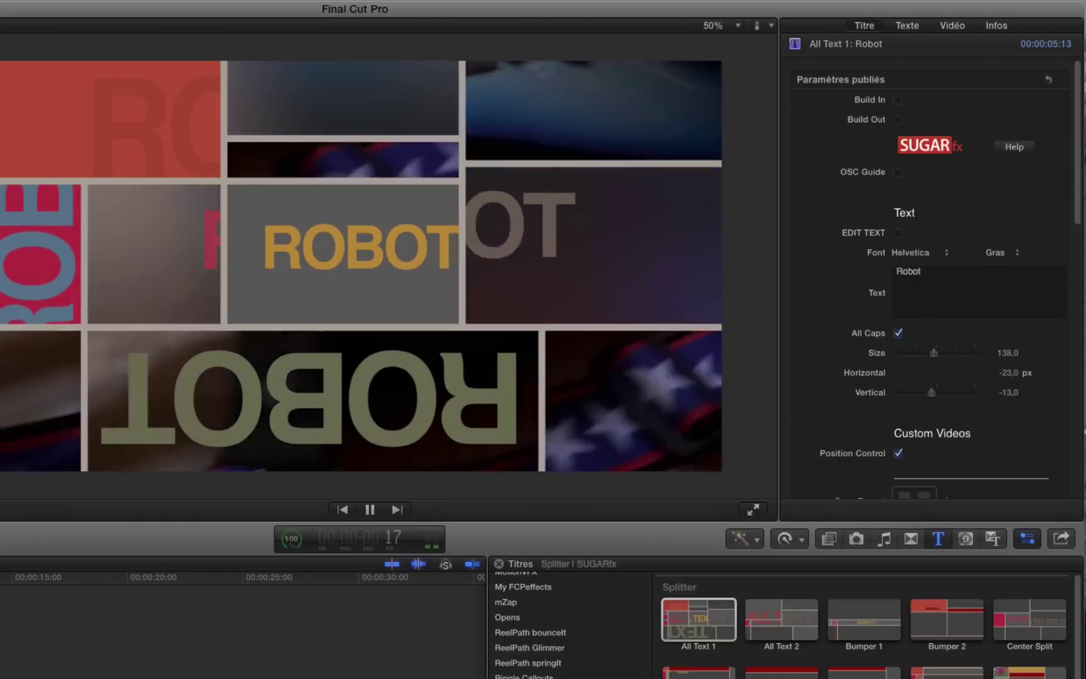
{"action": "key", "text": "space"}
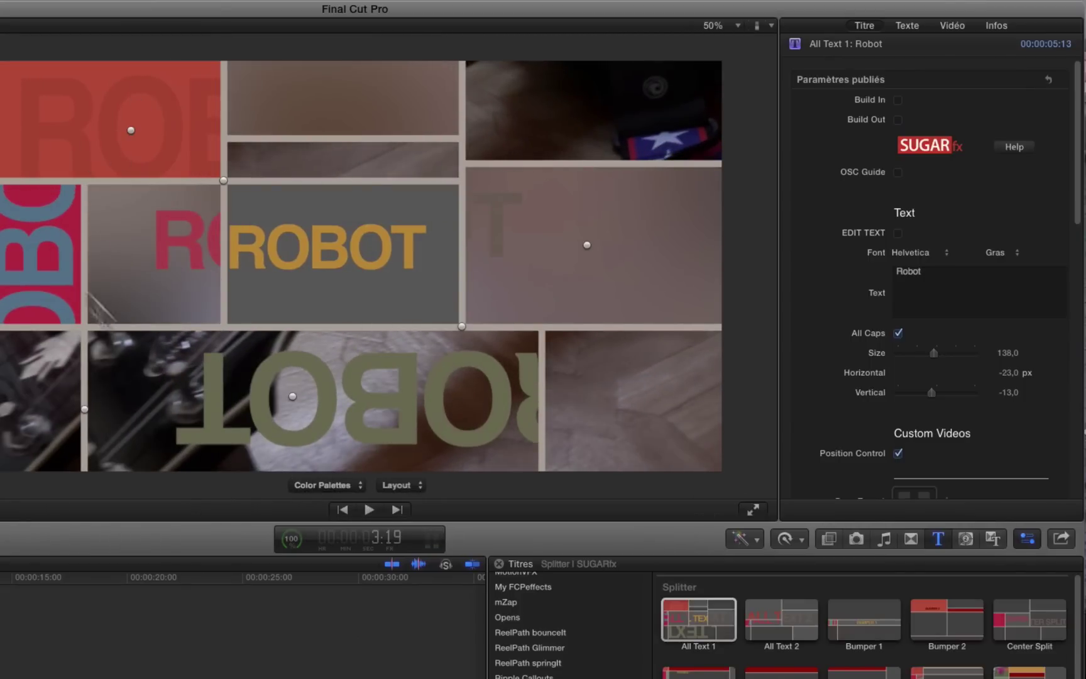
Show the OSC Guide and change Color Panel 1 in the Color : Panels palette to yellow.
{"action": "left_click", "coordinate": [898, 172]}
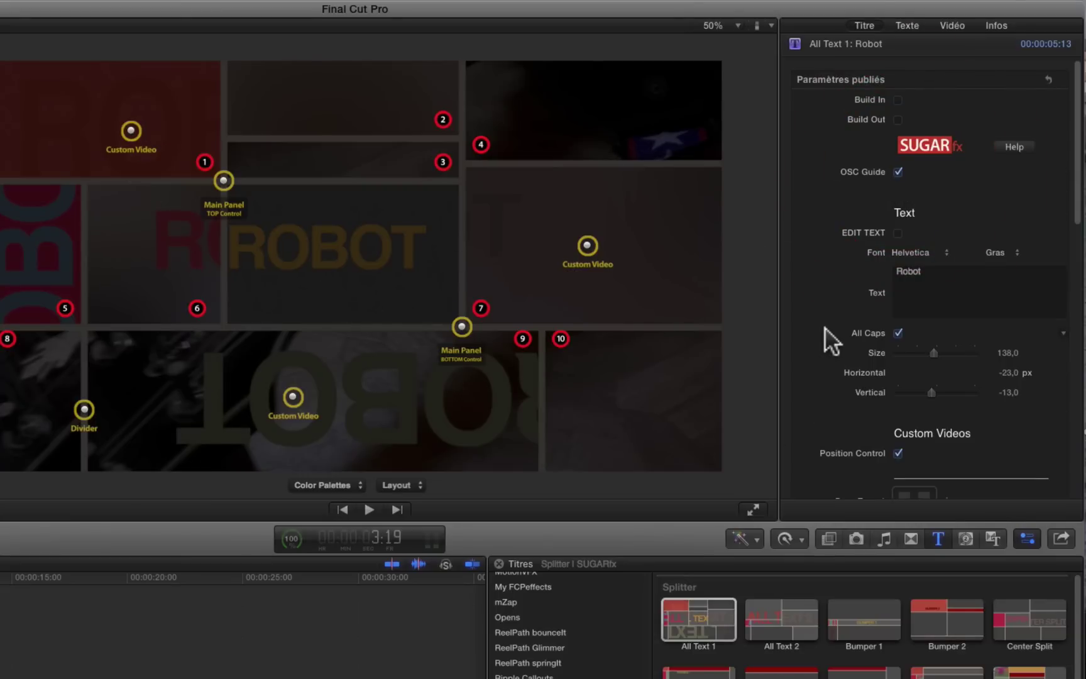
{"action": "scroll", "coordinate": [824, 327], "scroll_direction": "down", "scroll_amount": 10}
{"action": "scroll", "coordinate": [825, 326], "scroll_direction": "down", "scroll_amount": 5}
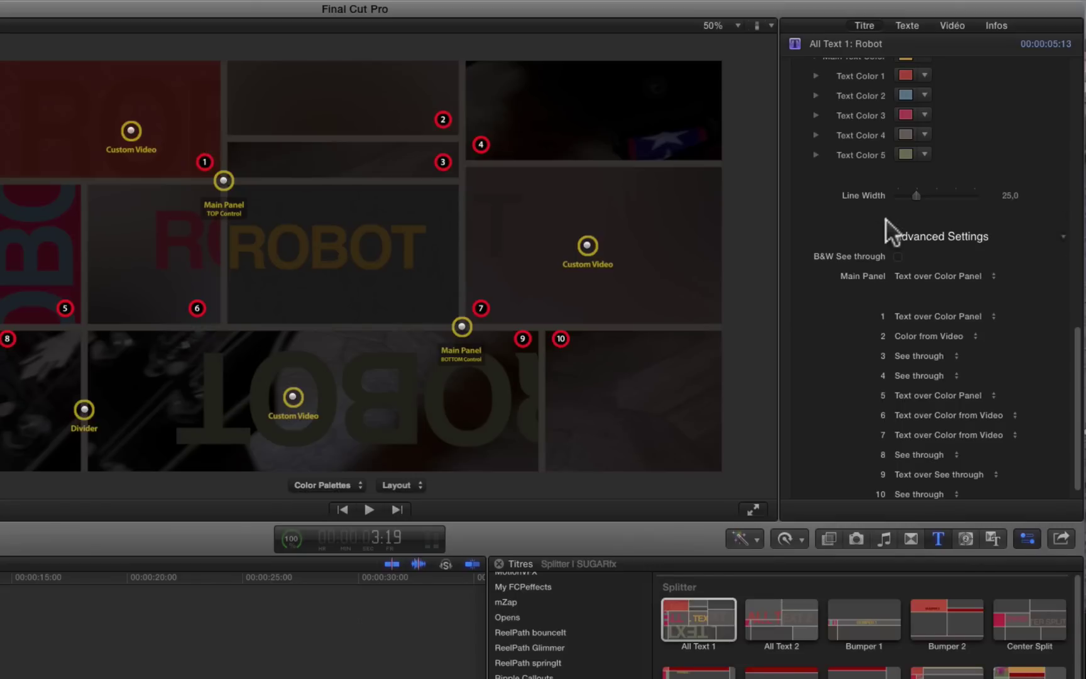
{"action": "scroll", "coordinate": [886, 217], "scroll_direction": "up", "scroll_amount": 4}
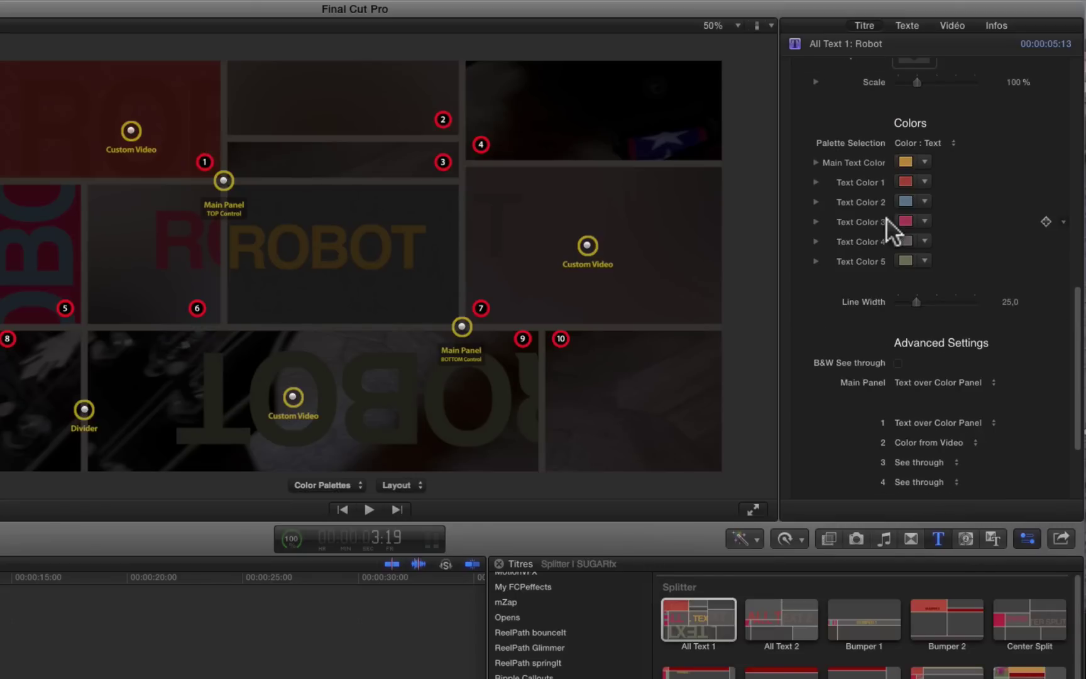
{"action": "left_click", "coordinate": [946, 143]}
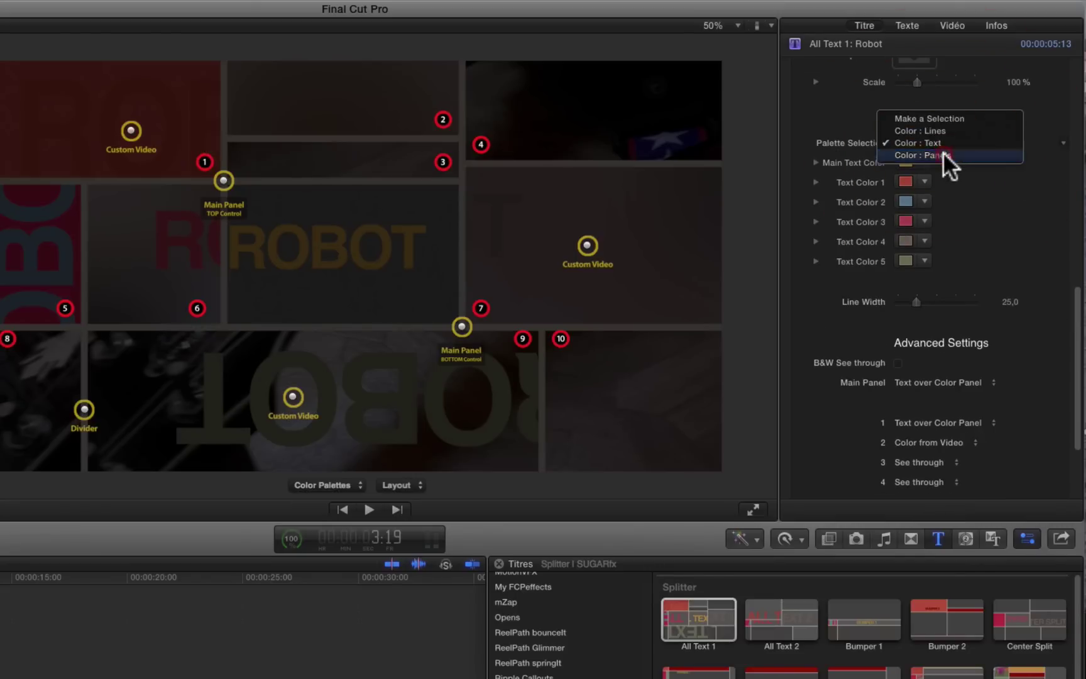
{"action": "left_click", "coordinate": [943, 155]}
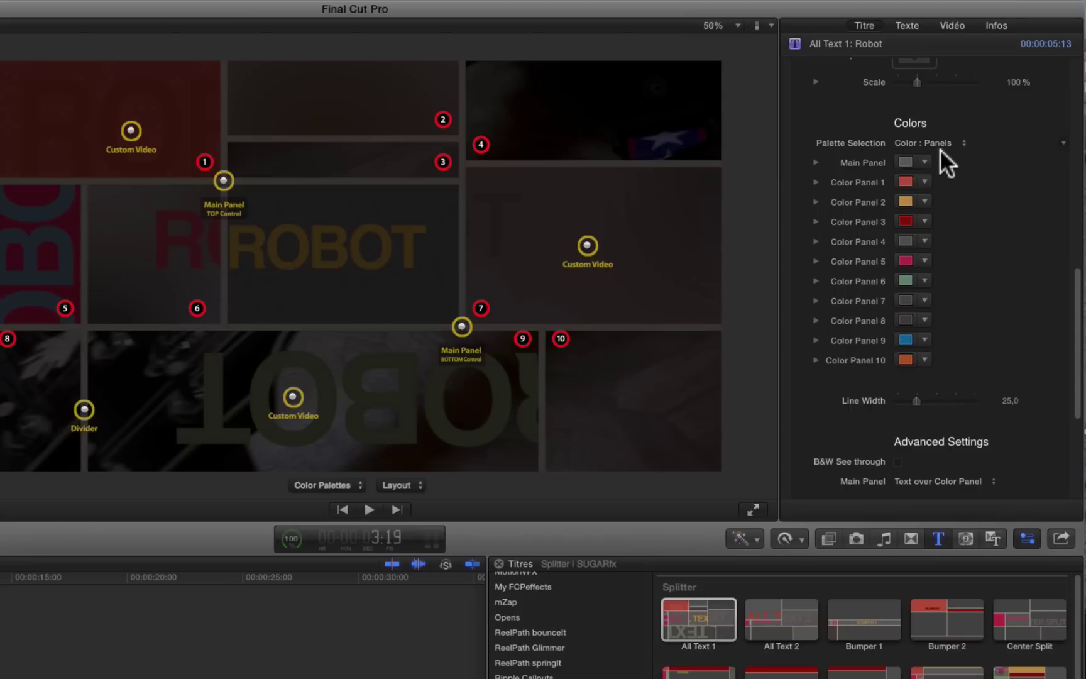
{"action": "left_click", "coordinate": [905, 182]}
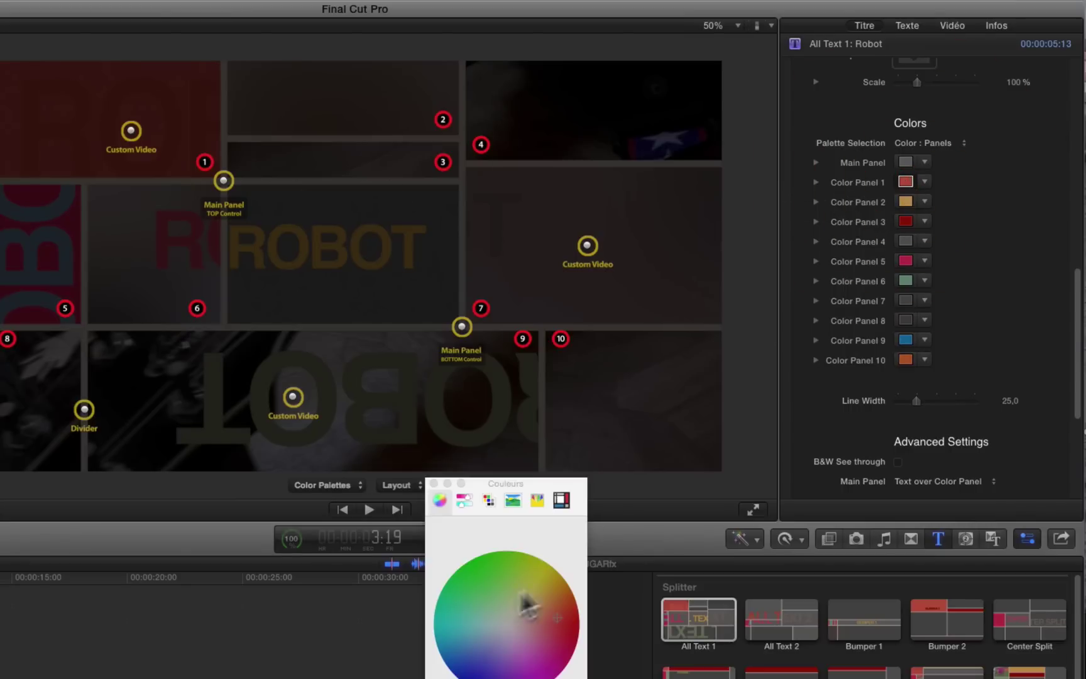
{"action": "left_click", "coordinate": [545, 568]}
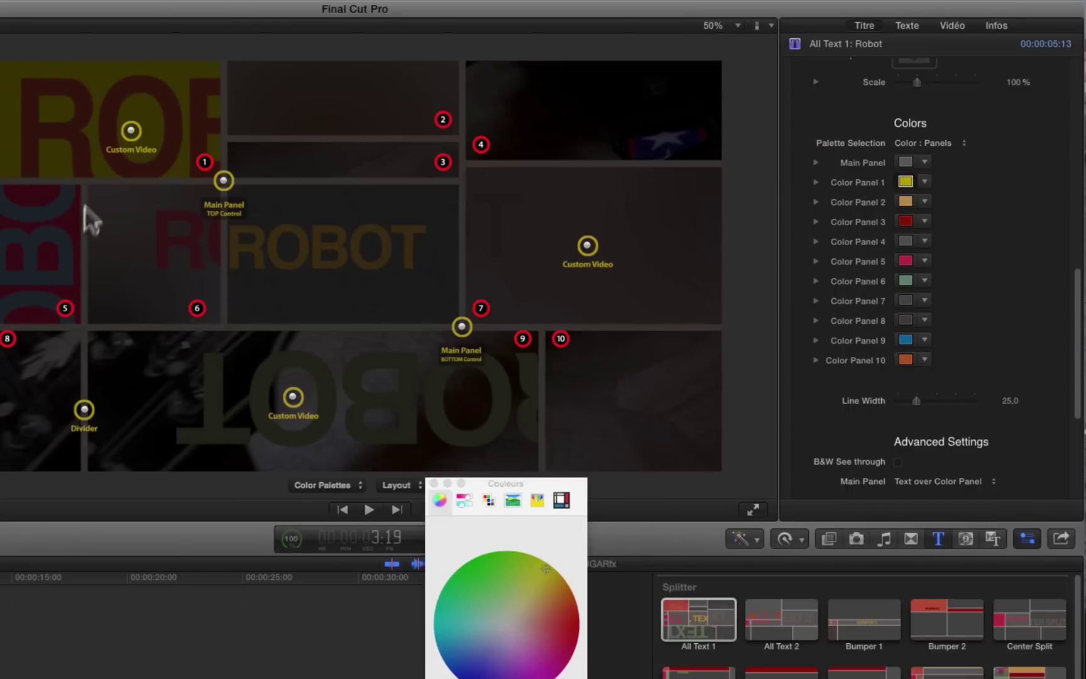
Change Text Color 1 in the Color : Text palette to bright yellow.
{"action": "left_click", "coordinate": [953, 143]}
{"action": "left_click", "coordinate": [945, 130]}
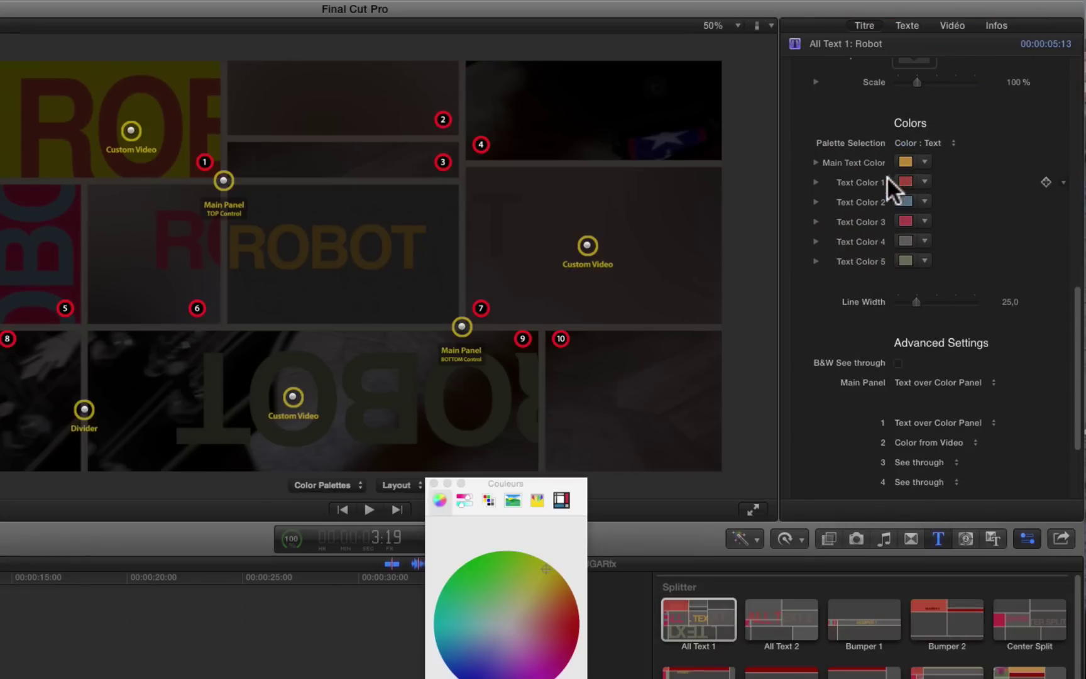
{"action": "left_click", "coordinate": [925, 182]}
{"action": "left_click", "coordinate": [962, 221]}
{"action": "left_click_drag", "start_coordinate": [961, 221], "coordinate": [961, 216]}
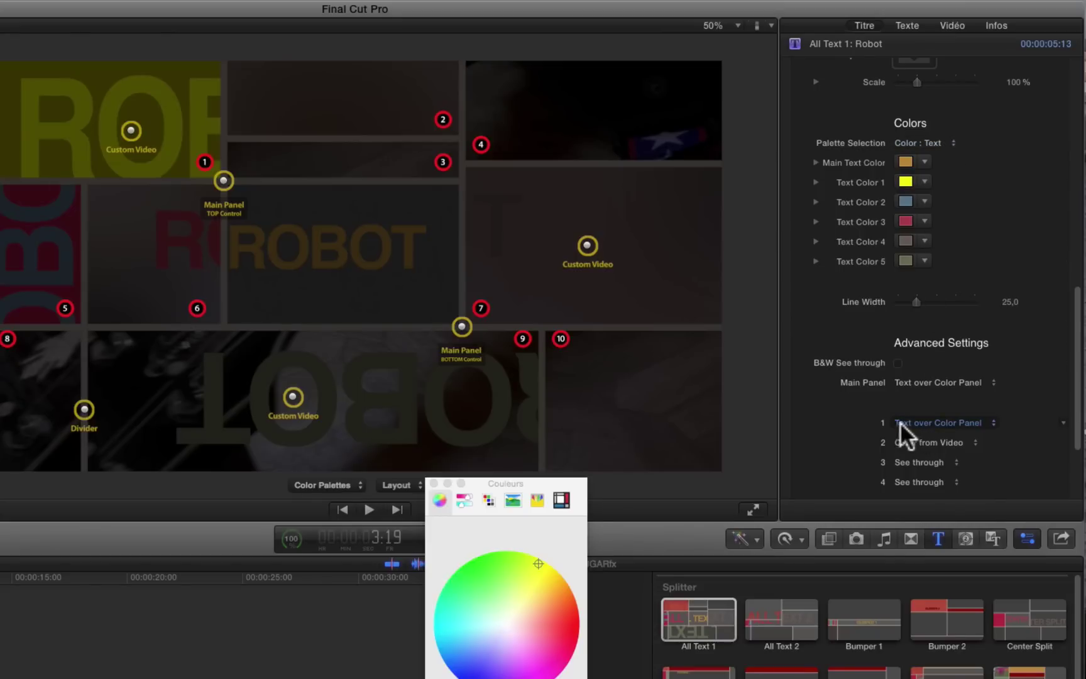
Set panel 1 to Color Panel in the advanced settings and change Color Panel 1 in the Color : Panels palette to orange-red.
{"action": "left_click", "coordinate": [968, 423]}
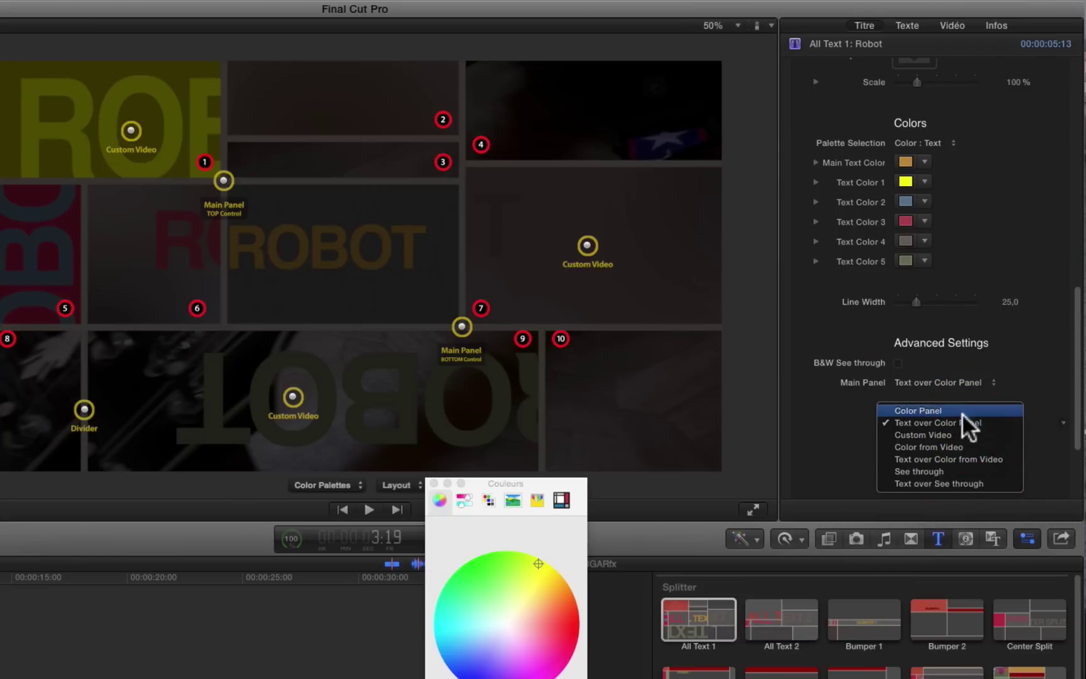
{"action": "left_click", "coordinate": [962, 410]}
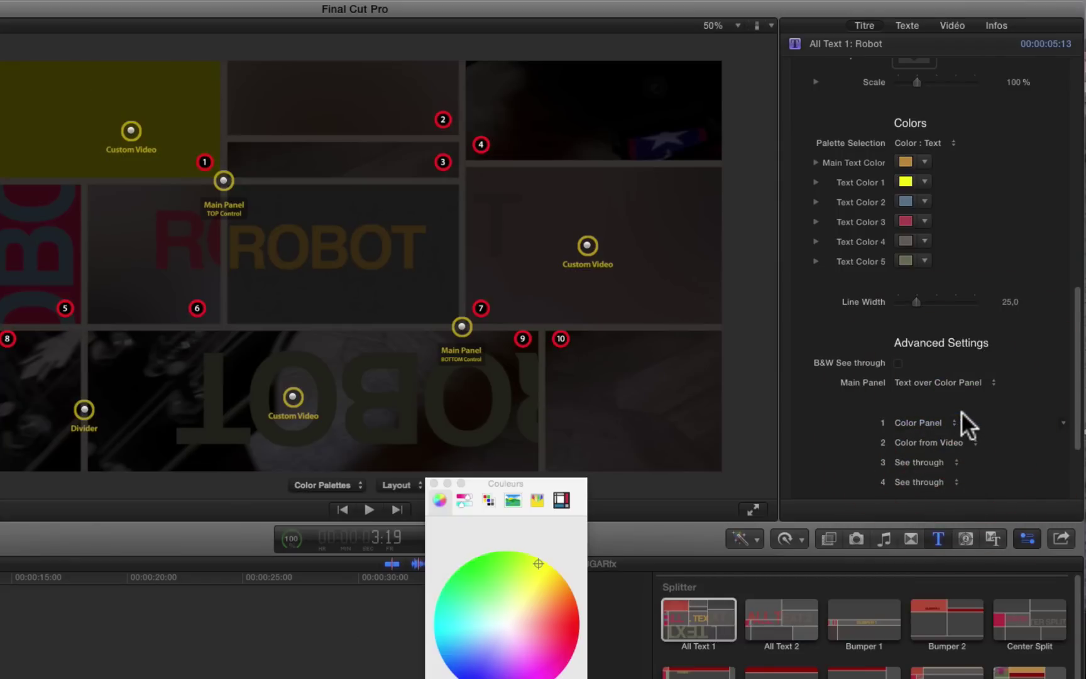
{"action": "left_click", "coordinate": [939, 143]}
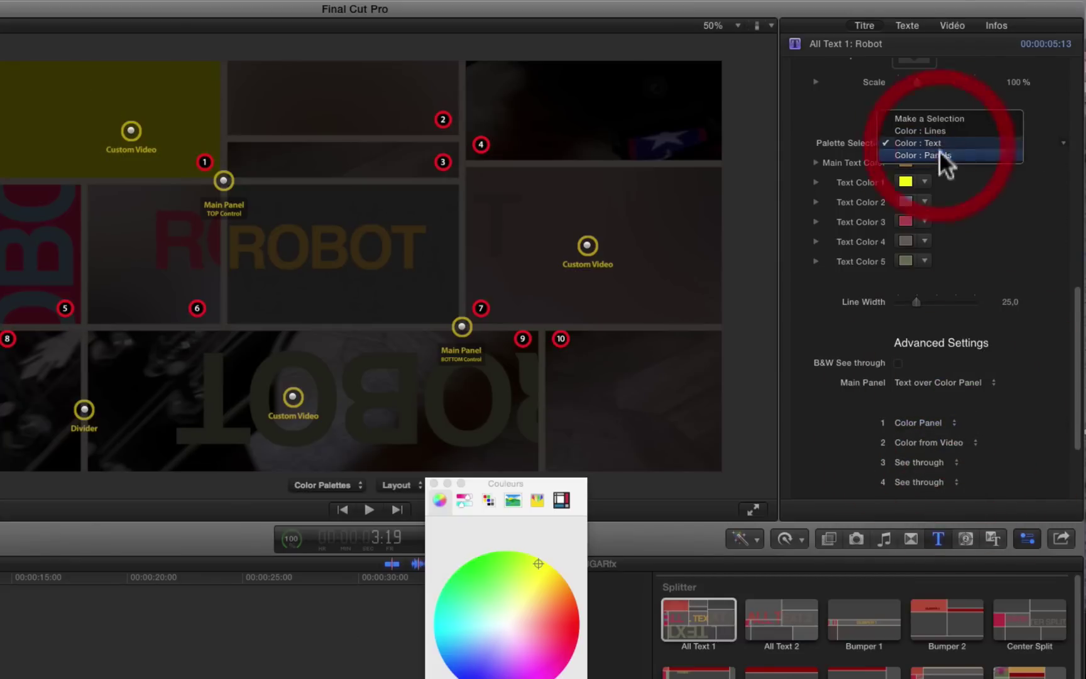
{"action": "left_click", "coordinate": [941, 155]}
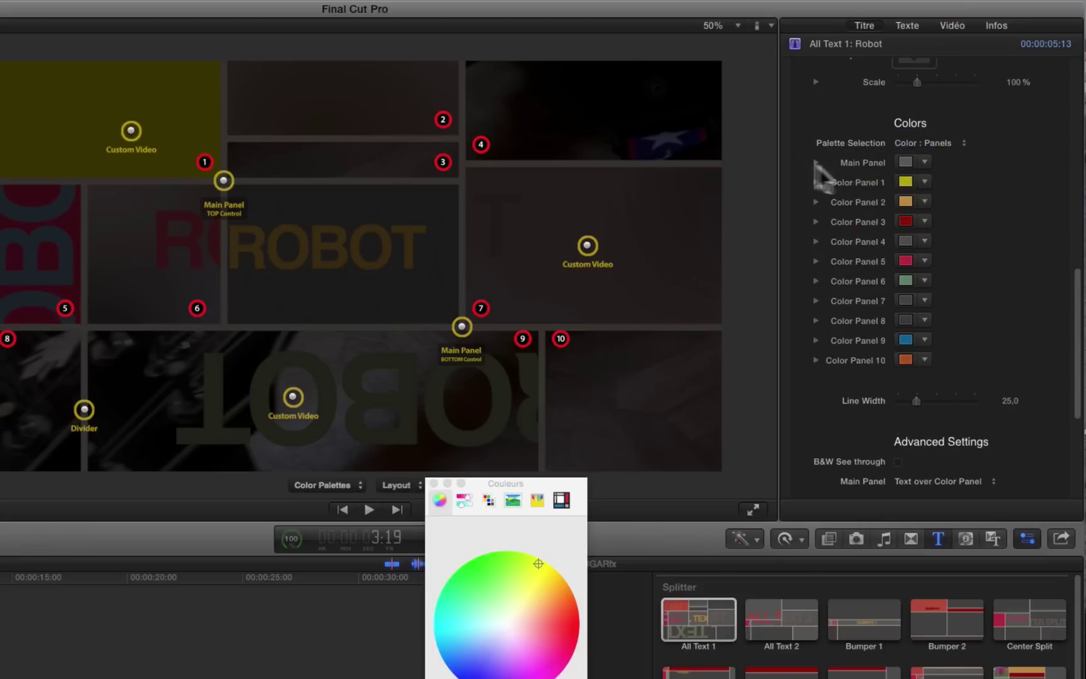
{"action": "left_click", "coordinate": [925, 182]}
{"action": "left_click", "coordinate": [946, 206]}
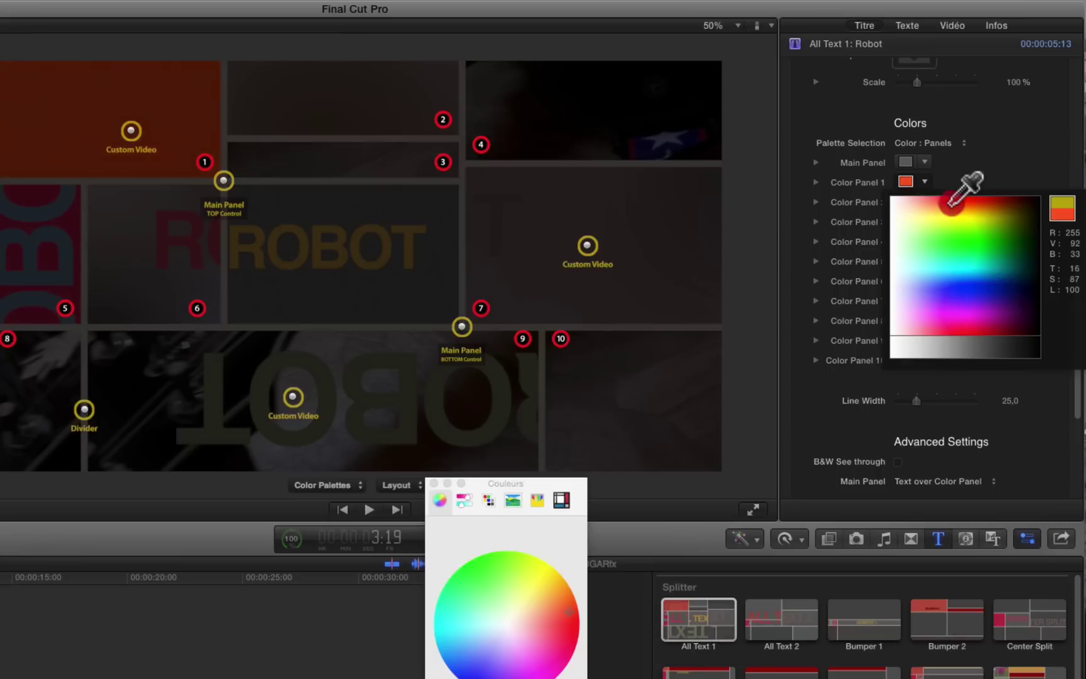
{"action": "left_click", "coordinate": [950, 199]}
Try Custom Video, Color from Video and See through for panel 1, and return it to Color Panel.
{"action": "scroll", "coordinate": [964, 371], "scroll_direction": "down", "scroll_amount": 5}
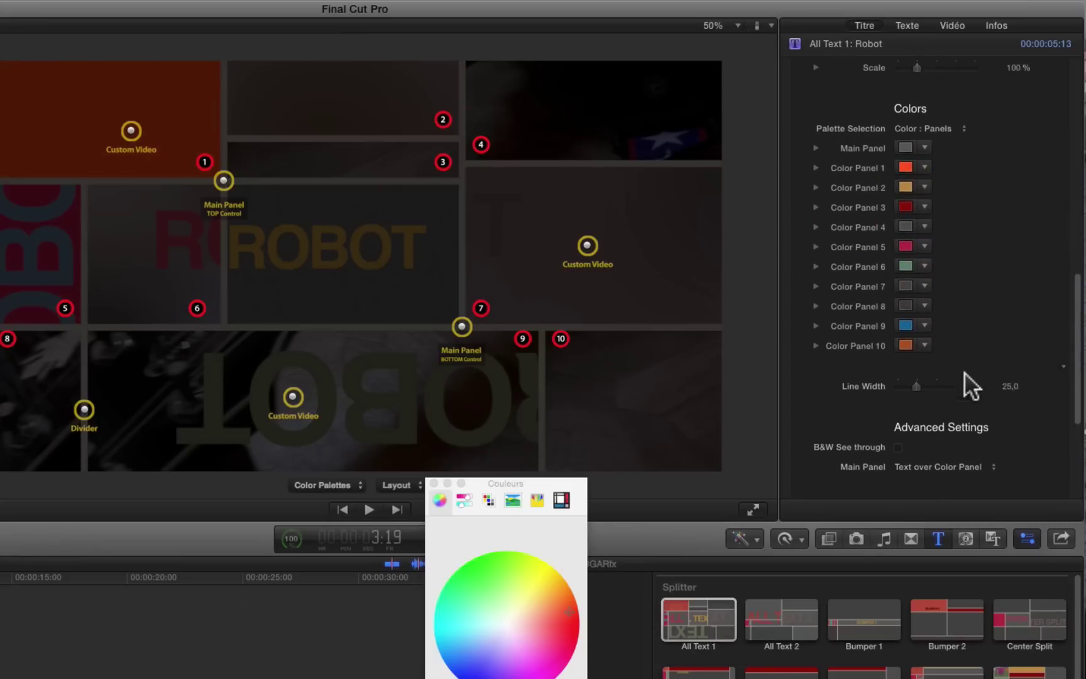
{"action": "left_click", "coordinate": [931, 436]}
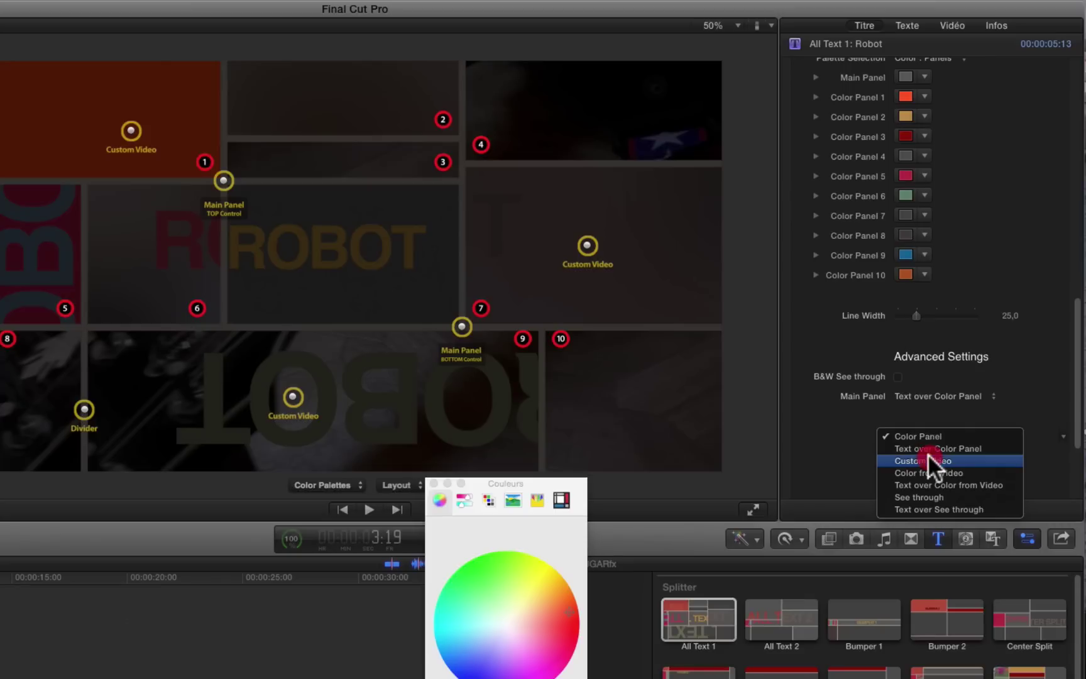
{"action": "left_click", "coordinate": [929, 459]}
{"action": "scroll", "coordinate": [865, 184], "scroll_direction": "up", "scroll_amount": 10}
{"action": "scroll", "coordinate": [865, 182], "scroll_direction": "down", "scroll_amount": 10}
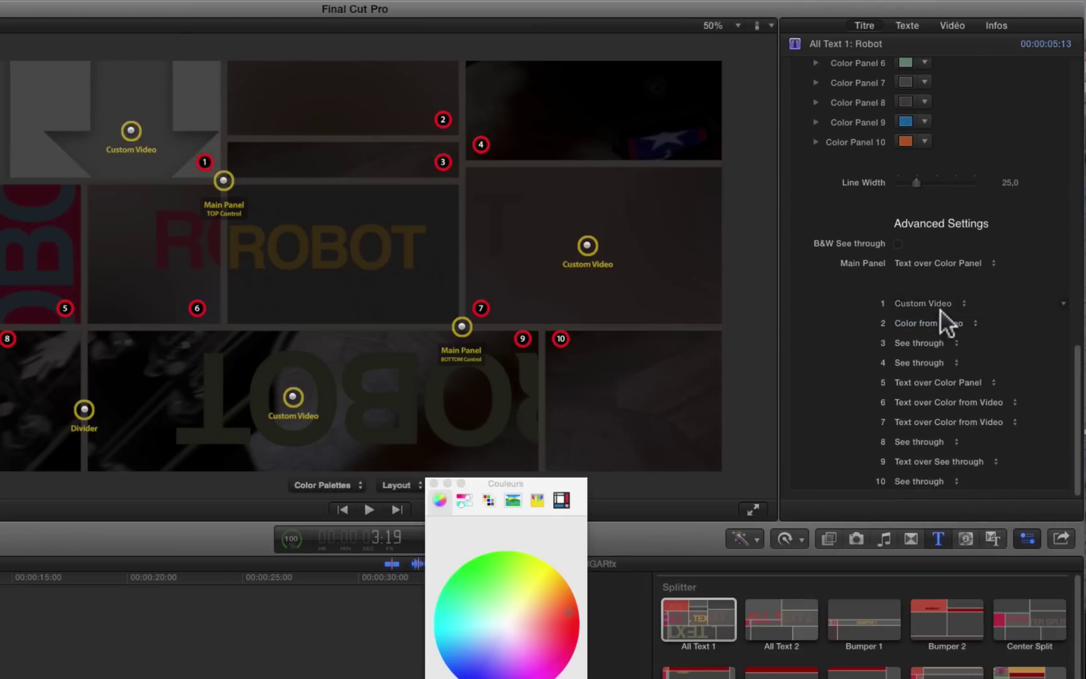
{"action": "left_click", "coordinate": [939, 304]}
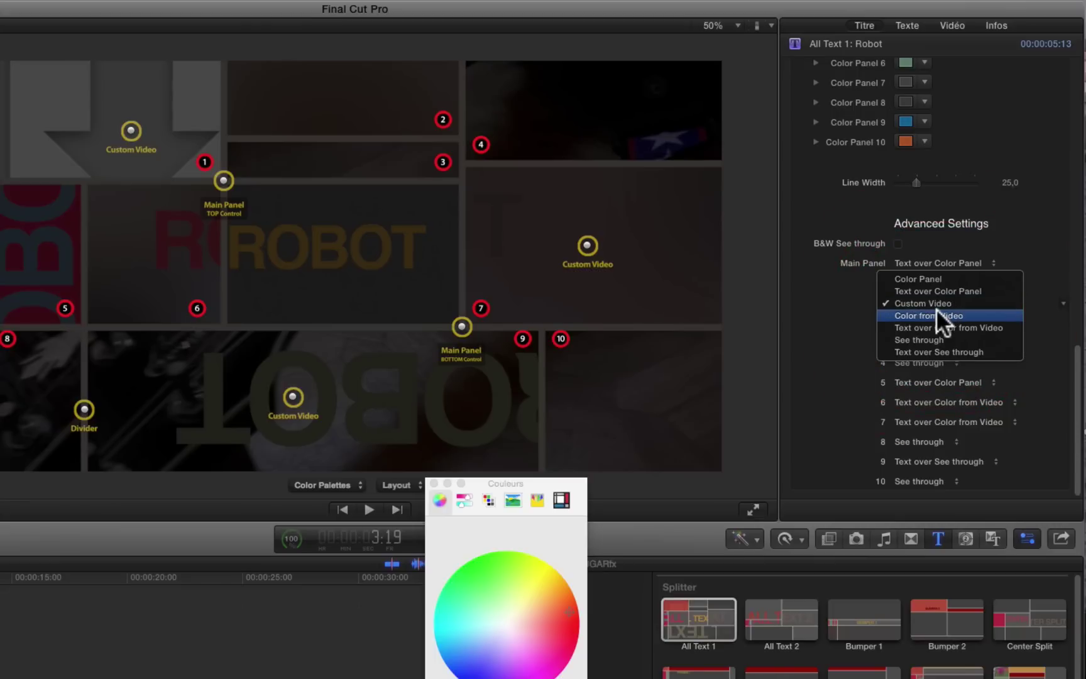
{"action": "left_click", "coordinate": [936, 308]}
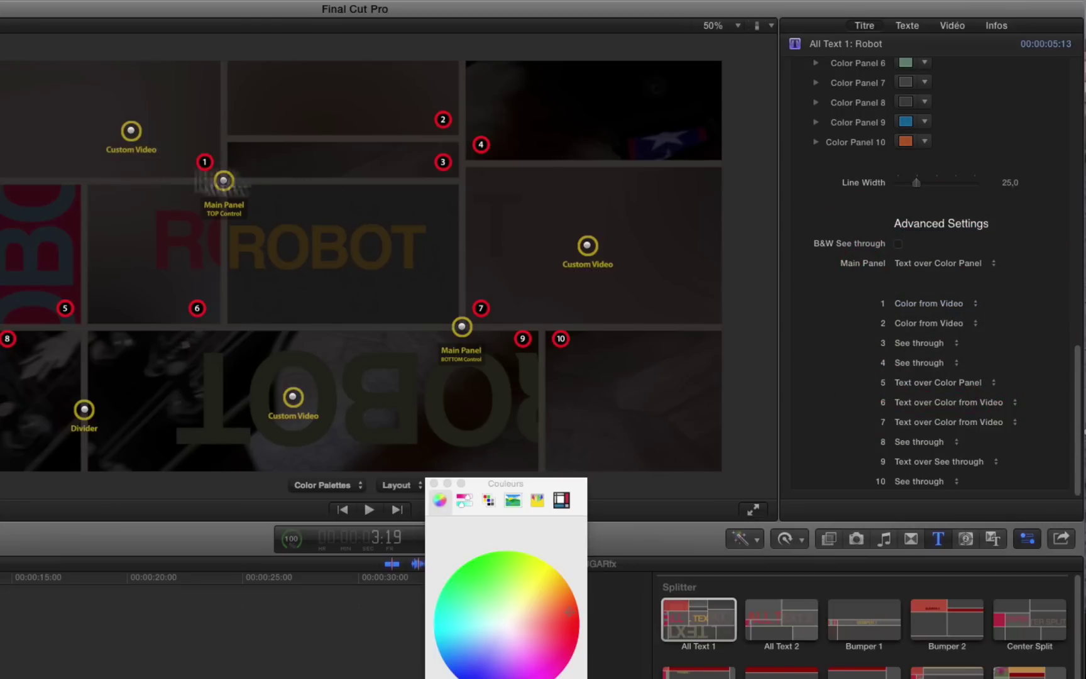
{"action": "left_click", "coordinate": [931, 303]}
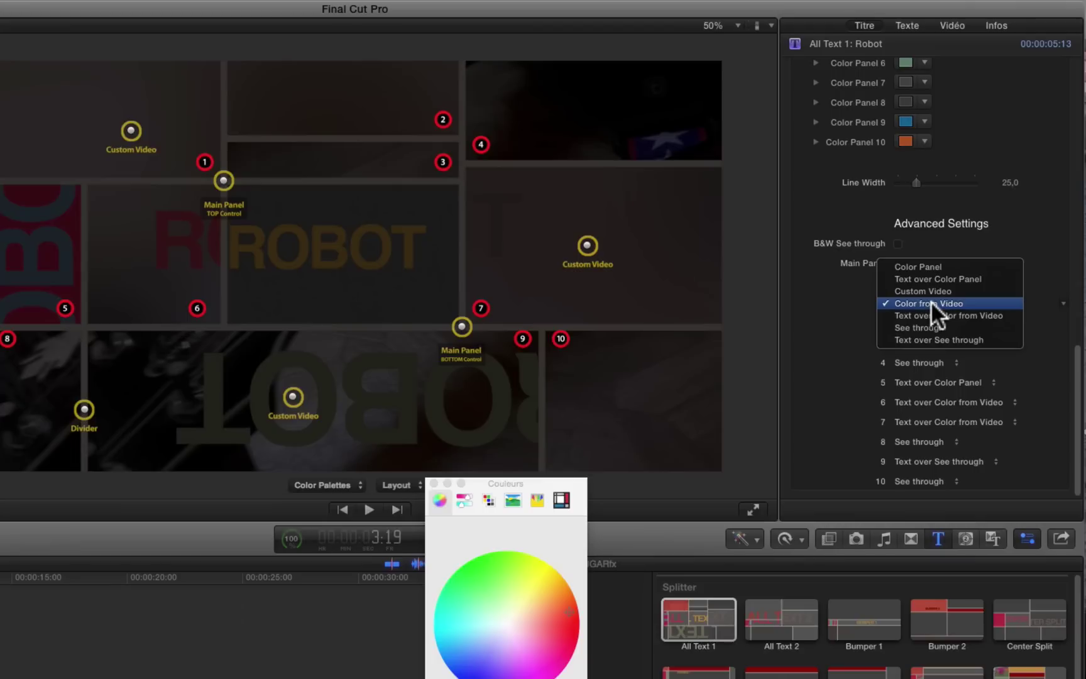
{"action": "left_click", "coordinate": [911, 327]}
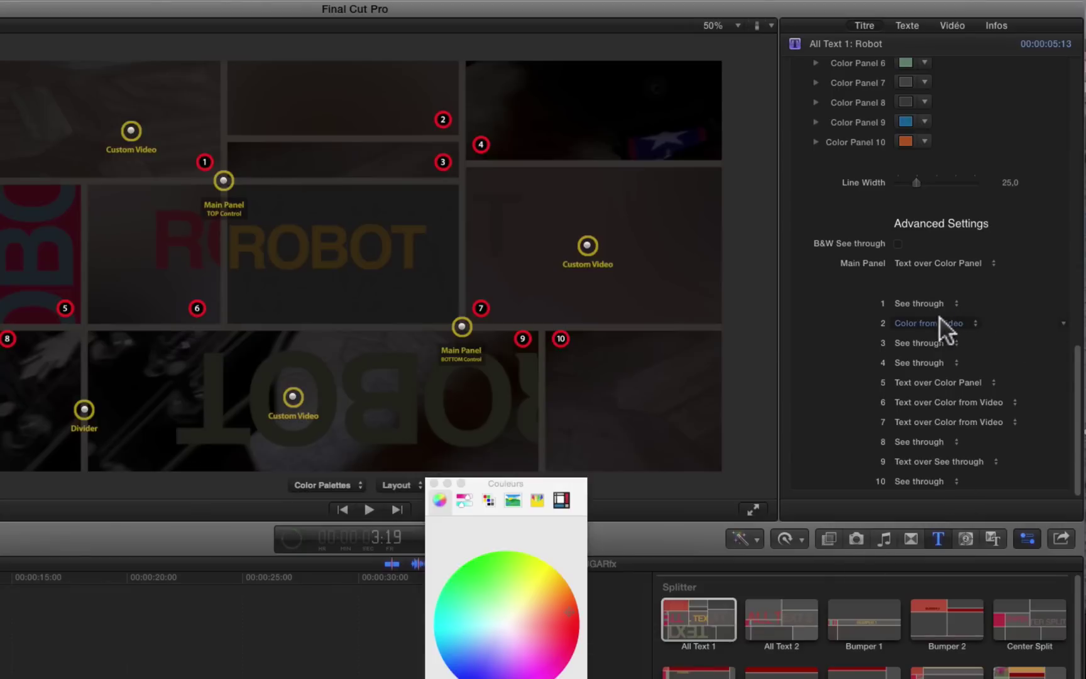
{"action": "left_click", "coordinate": [931, 300]}
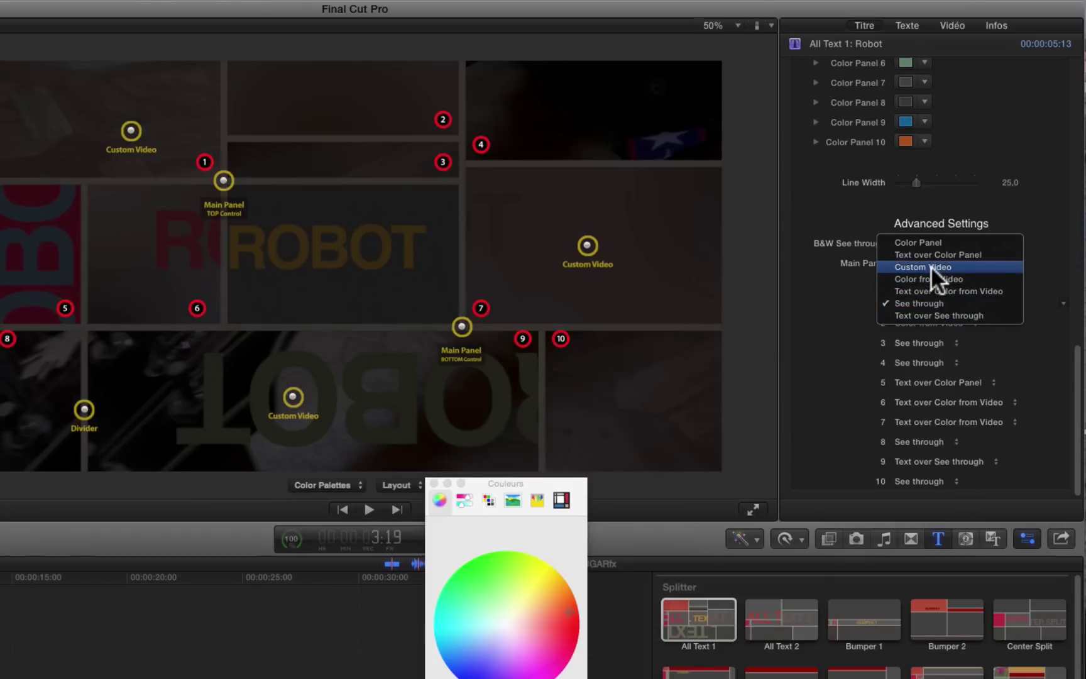
{"action": "left_click", "coordinate": [927, 240]}
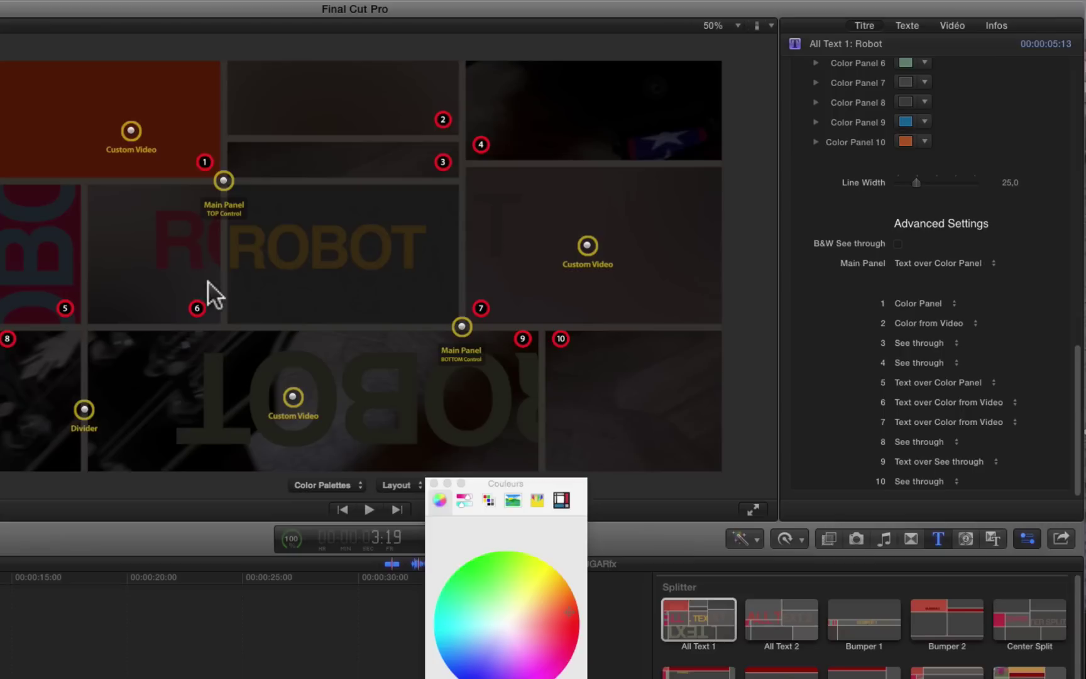
In the advanced settings, set panel 6 to See through and panel 8 to Color Panel.
{"action": "left_click", "coordinate": [902, 398]}
{"action": "left_click", "coordinate": [905, 410]}
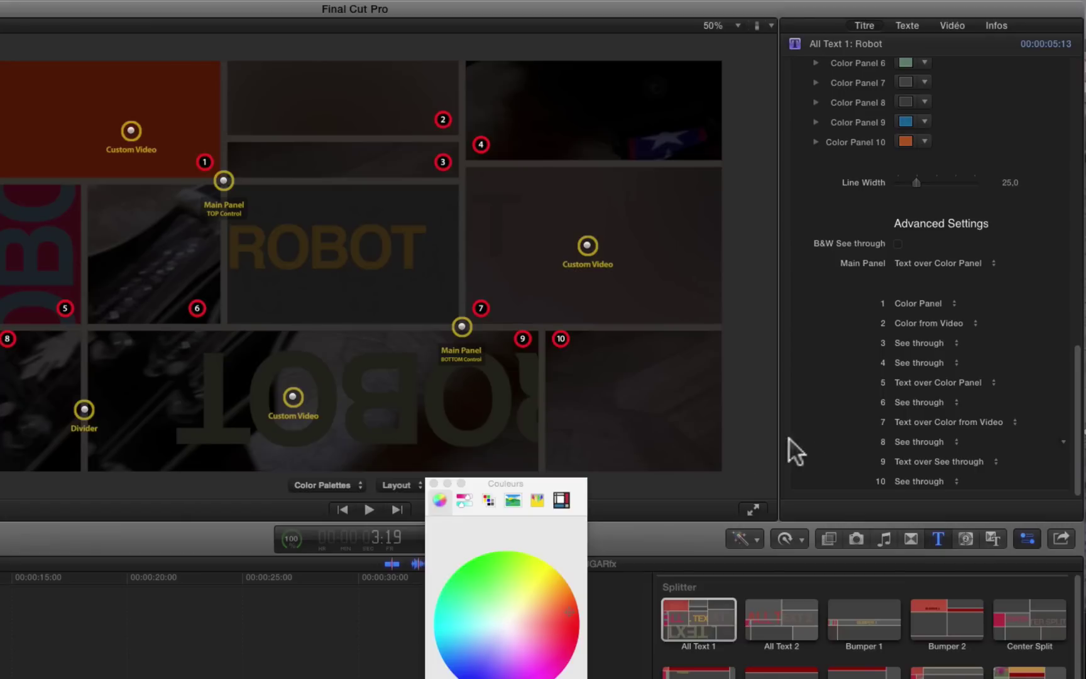
{"action": "left_click", "coordinate": [932, 434]}
{"action": "left_click", "coordinate": [933, 410]}
Change Color Panel 8 in the Color : Panels palette to bright yellow.
{"action": "scroll", "coordinate": [941, 174], "scroll_direction": "up", "scroll_amount": 5}
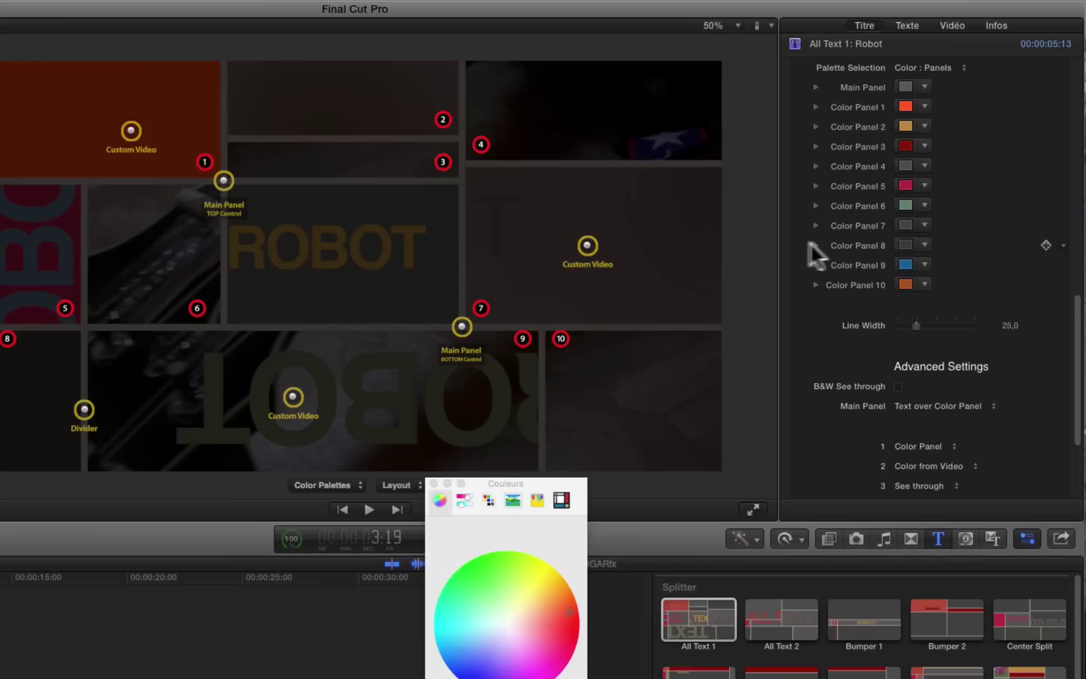
{"action": "left_click", "coordinate": [906, 244]}
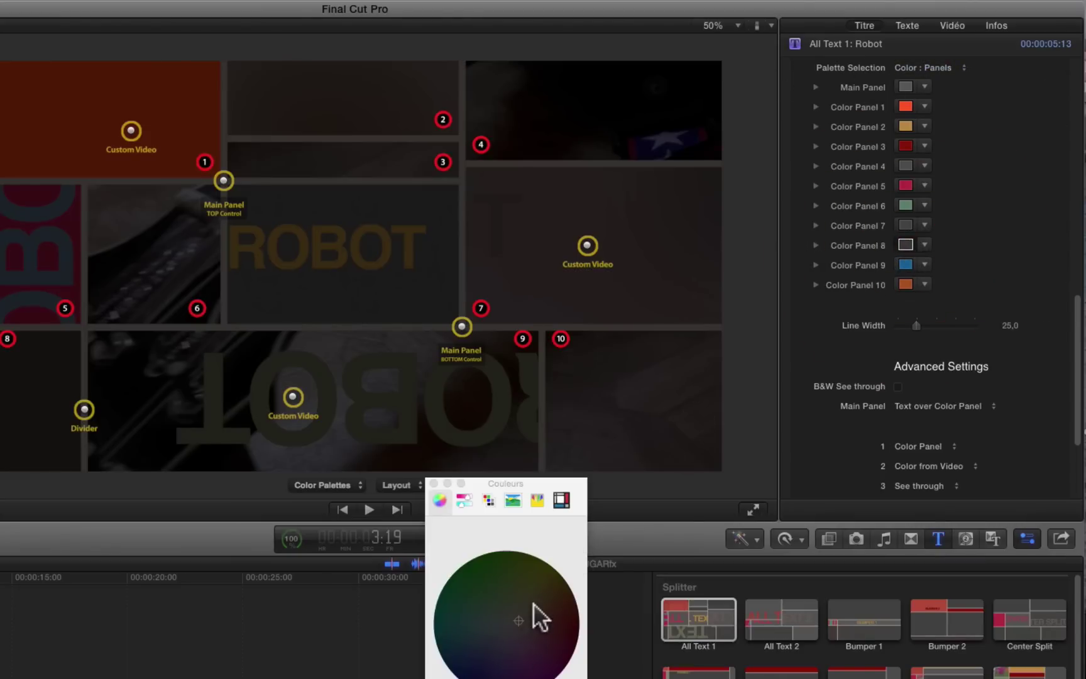
{"action": "left_click", "coordinate": [542, 584]}
{"action": "left_click", "coordinate": [533, 586]}
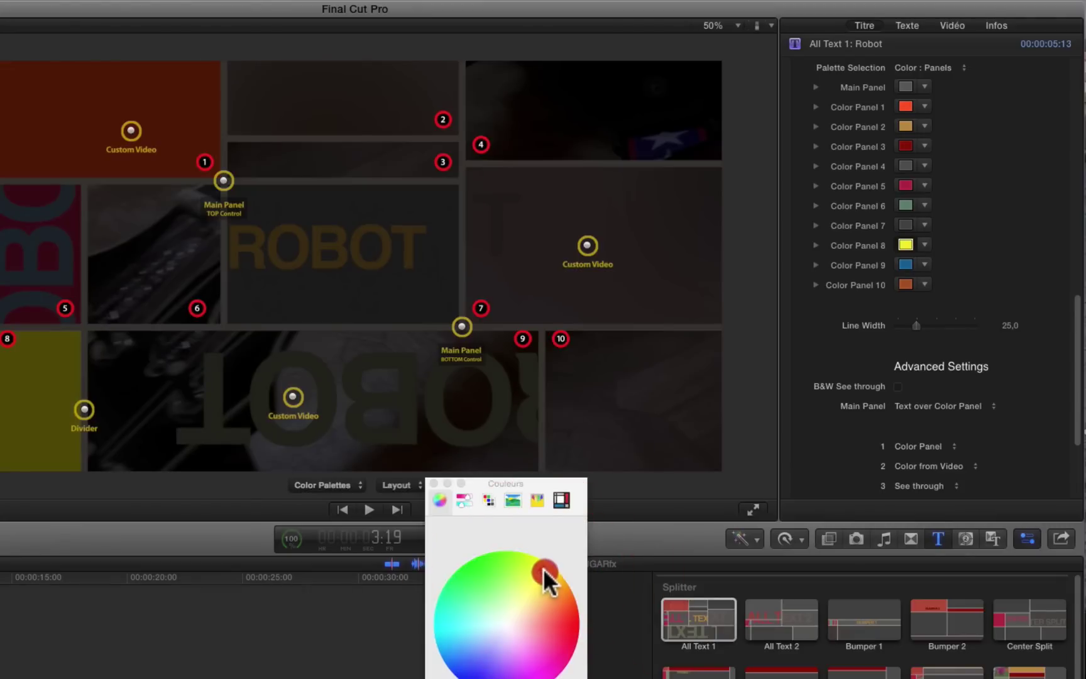
{"action": "left_click", "coordinate": [544, 566]}
Set panel 10 to Color Panel in the advanced settings and change Color Panel 10 to blue.
{"action": "scroll", "coordinate": [930, 412], "scroll_direction": "down", "scroll_amount": 5}
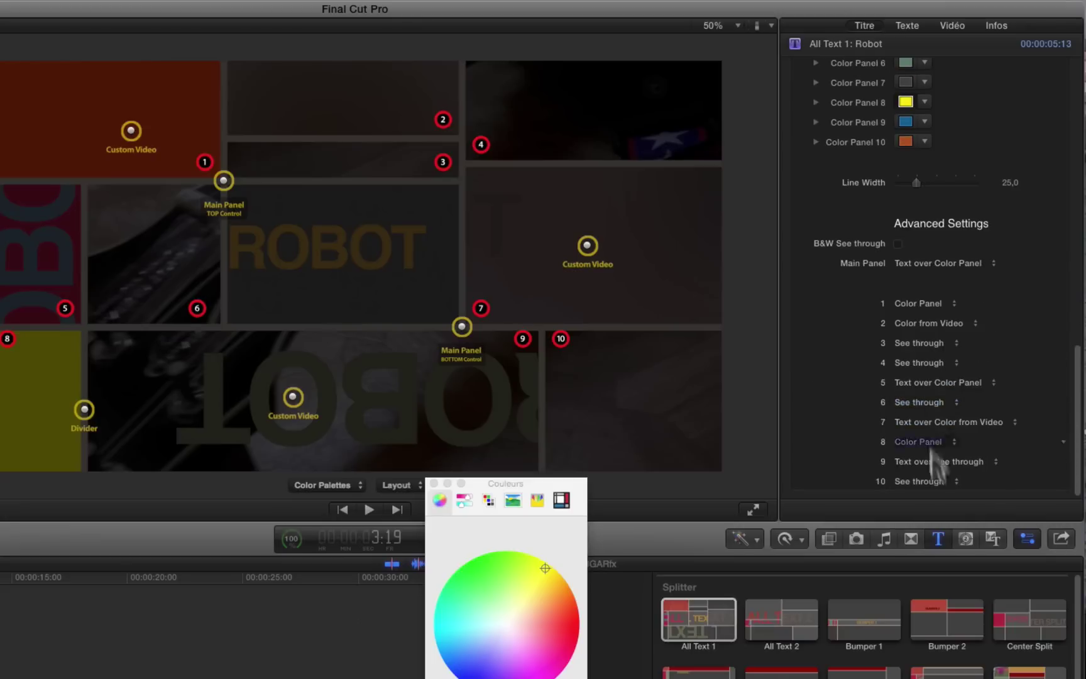
{"action": "left_click", "coordinate": [939, 479]}
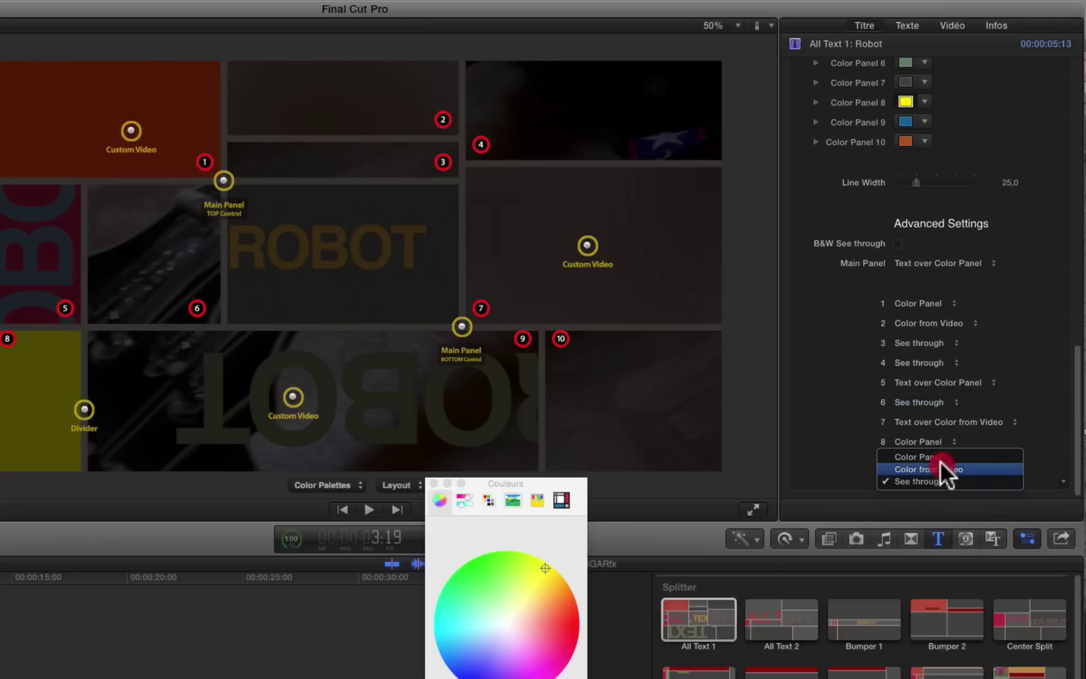
{"action": "left_click", "coordinate": [939, 458]}
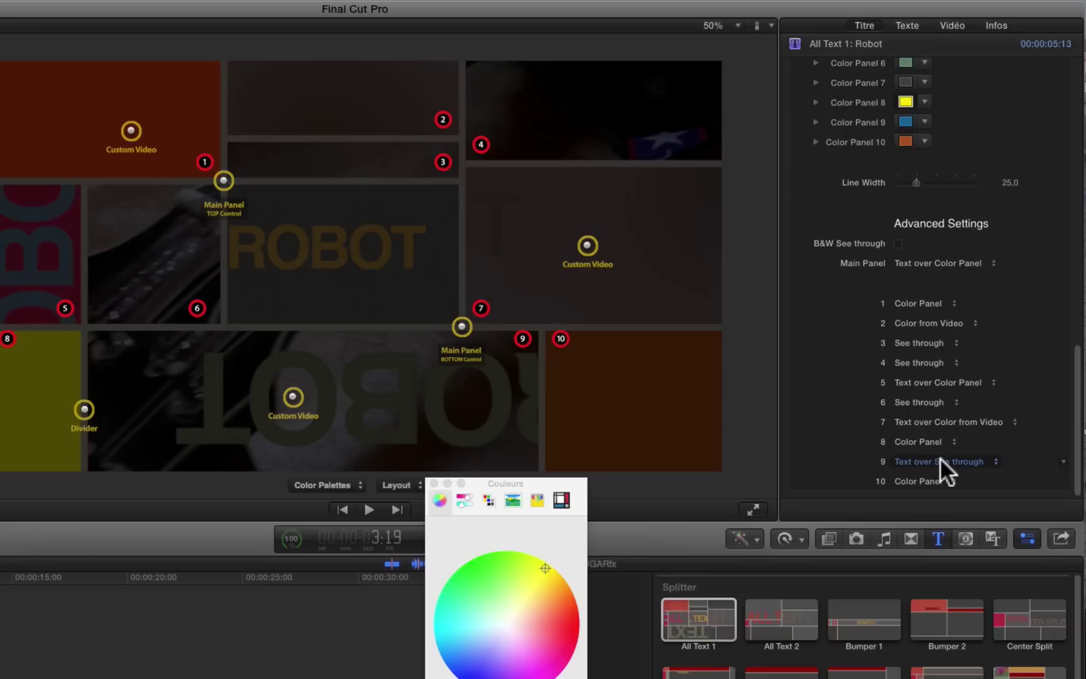
{"action": "left_click", "coordinate": [925, 142]}
{"action": "left_click", "coordinate": [949, 184]}
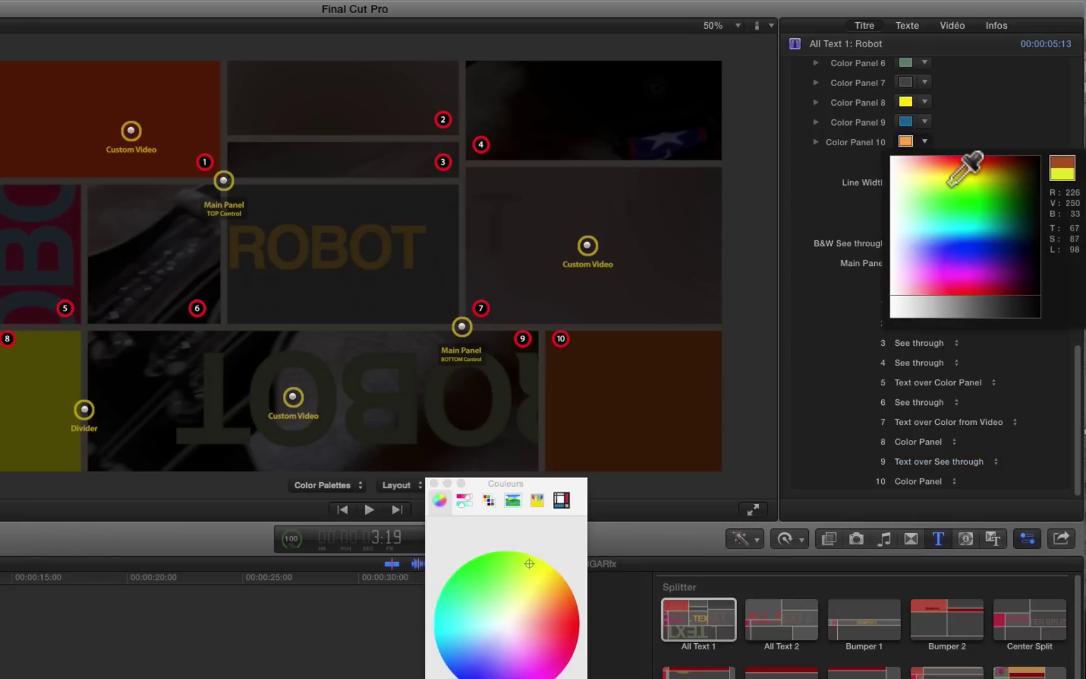
{"action": "left_click", "coordinate": [529, 563]}
{"action": "left_click_drag", "start_coordinate": [970, 213], "coordinate": [962, 242]}
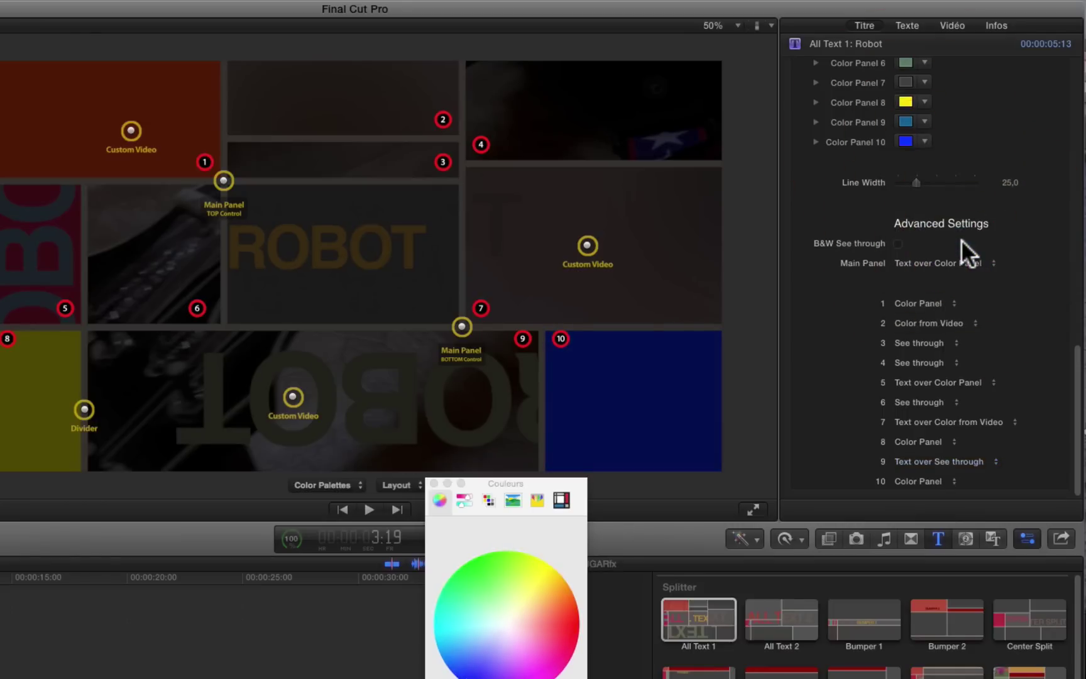
Hide the OSC Guide and play back the customised Robot title over the first guitar clip.
{"action": "scroll", "coordinate": [861, 202], "scroll_direction": "up", "scroll_amount": 5}
{"action": "scroll", "coordinate": [858, 190], "scroll_direction": "up", "scroll_amount": 10}
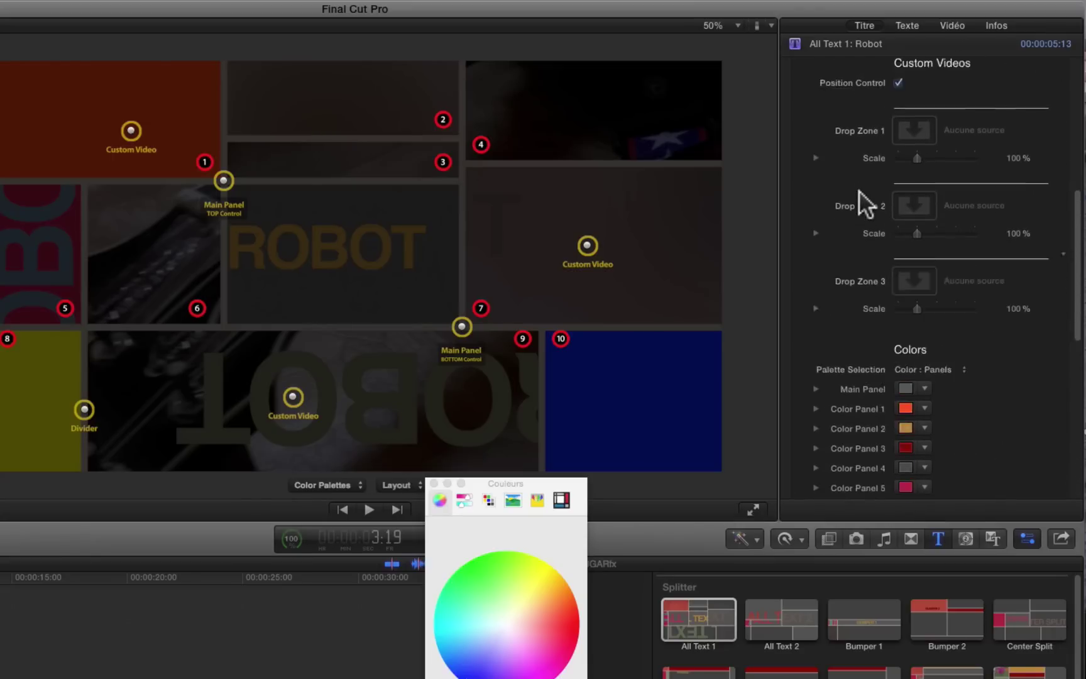
{"action": "scroll", "coordinate": [860, 195], "scroll_direction": "up", "scroll_amount": 8}
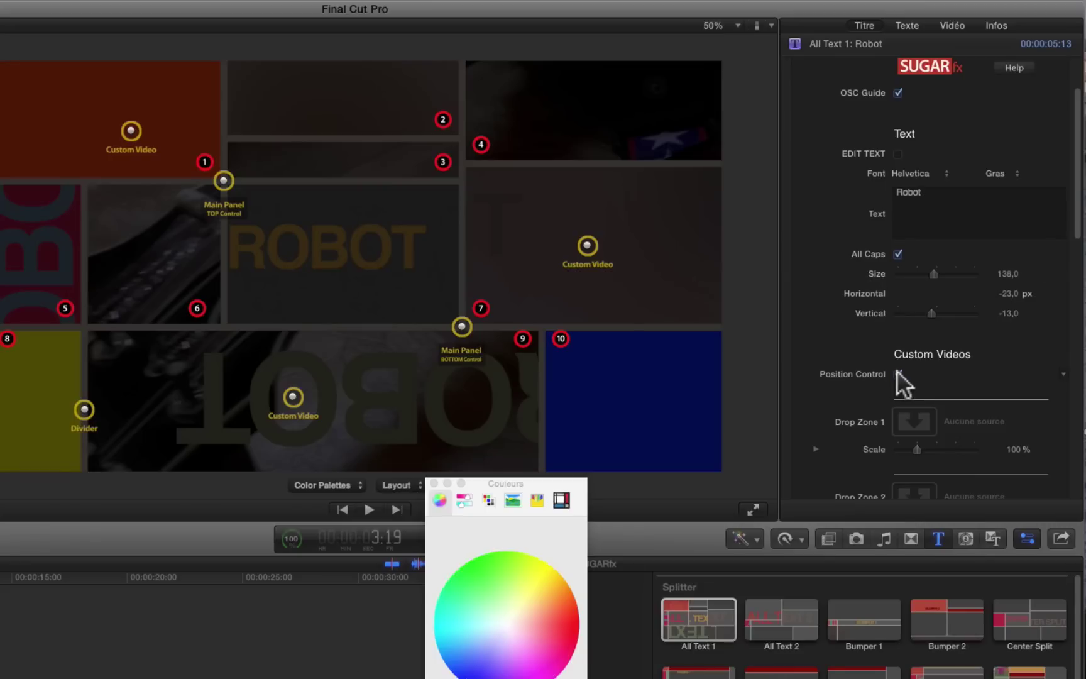
{"action": "left_click", "coordinate": [898, 93]}
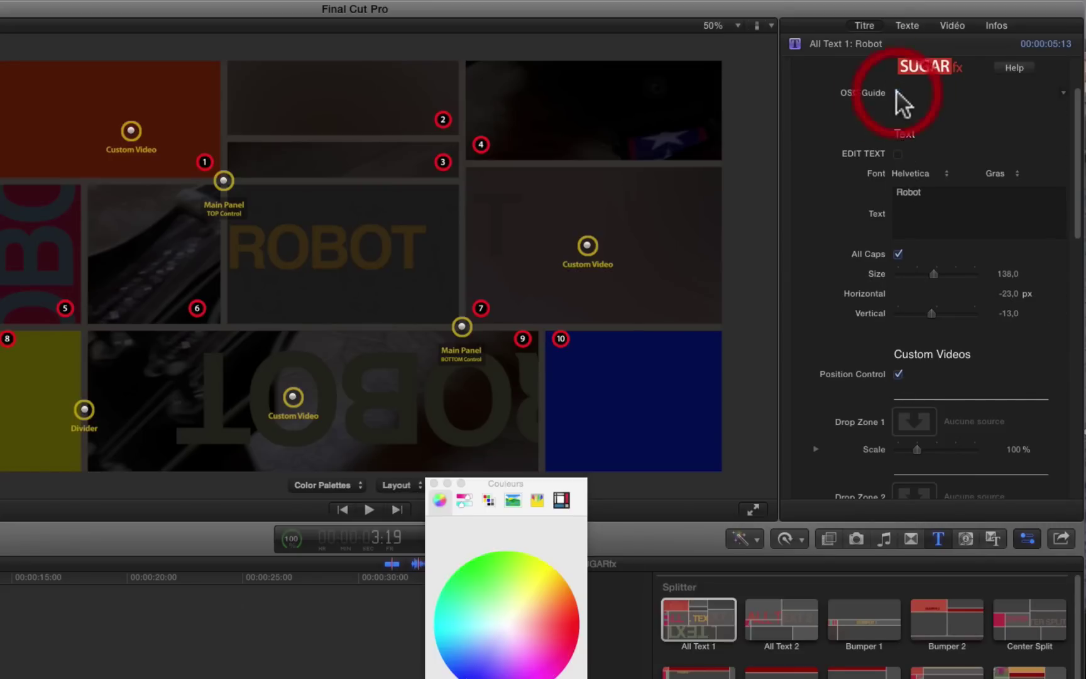
{"action": "left_click_drag", "start_coordinate": [577, 489], "coordinate": [591, 520]}
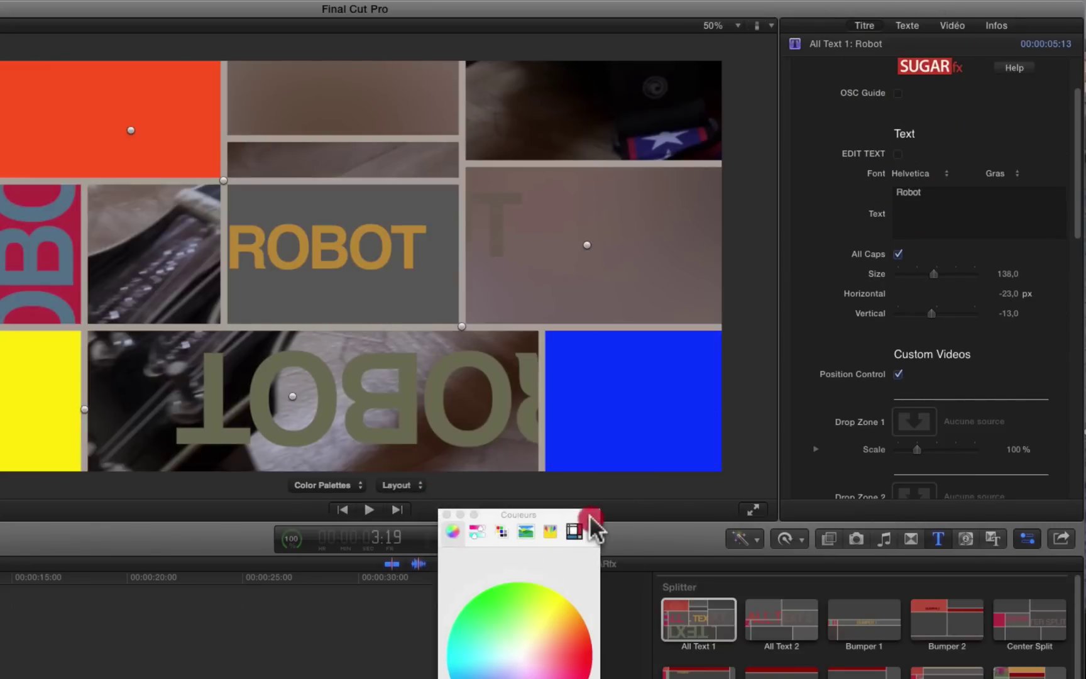
{"action": "key", "text": "space"}
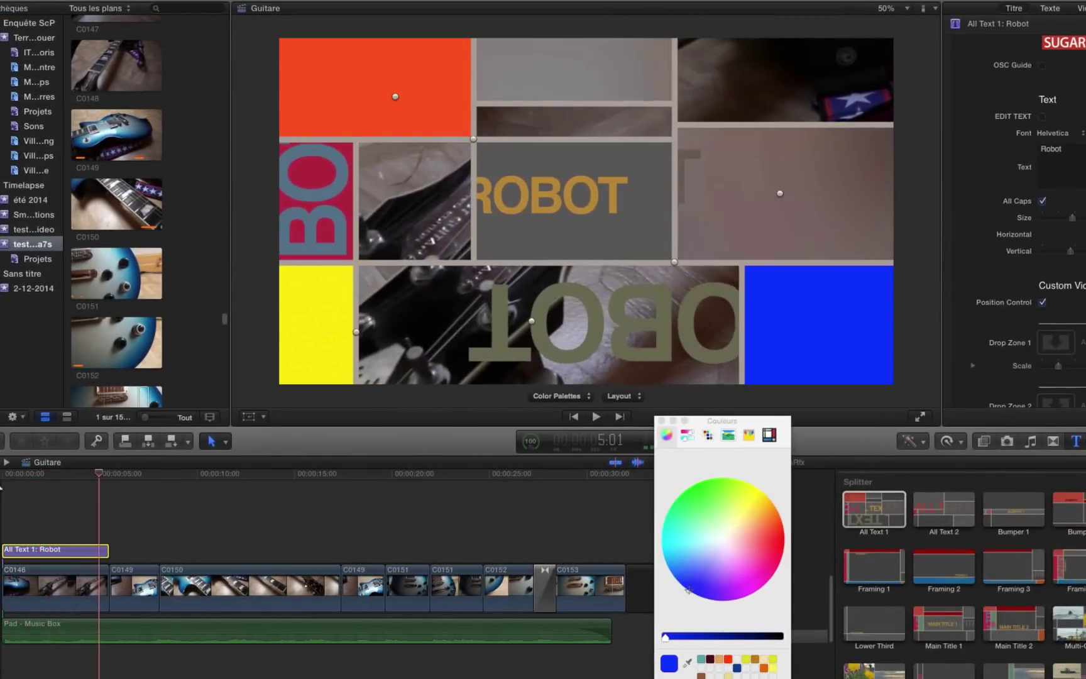
{"action": "key", "text": "space"}
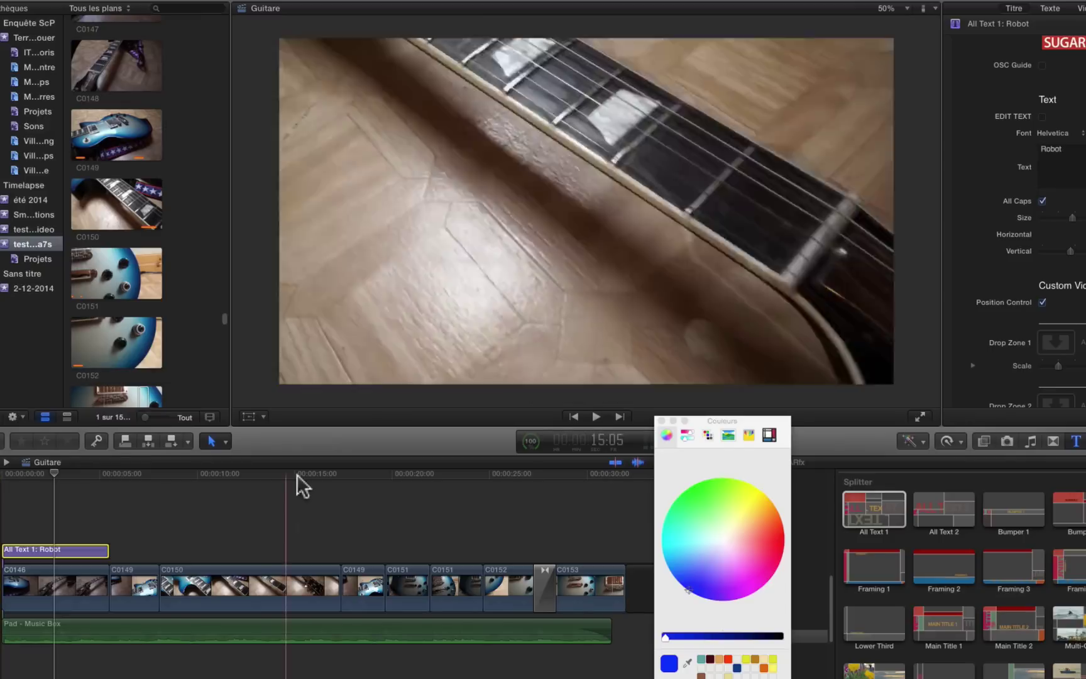
Connect the Splitter Framing 1 title above clip C0150 so that it spans the whole clip.
{"action": "left_click", "coordinate": [158, 488]}
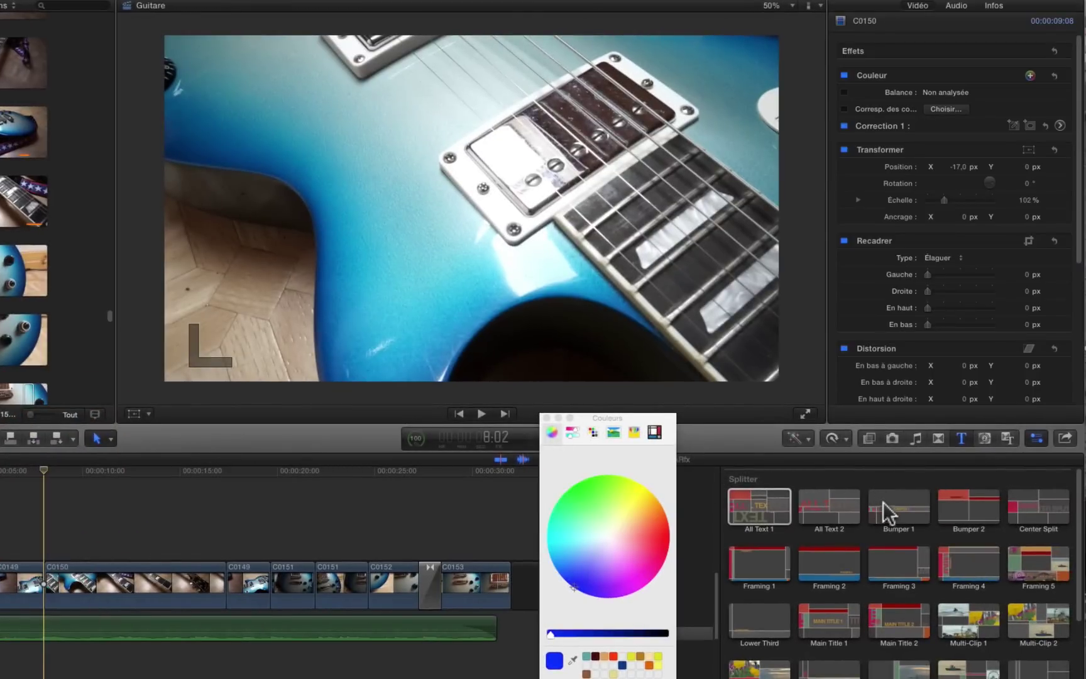
{"action": "left_click", "coordinate": [864, 533]}
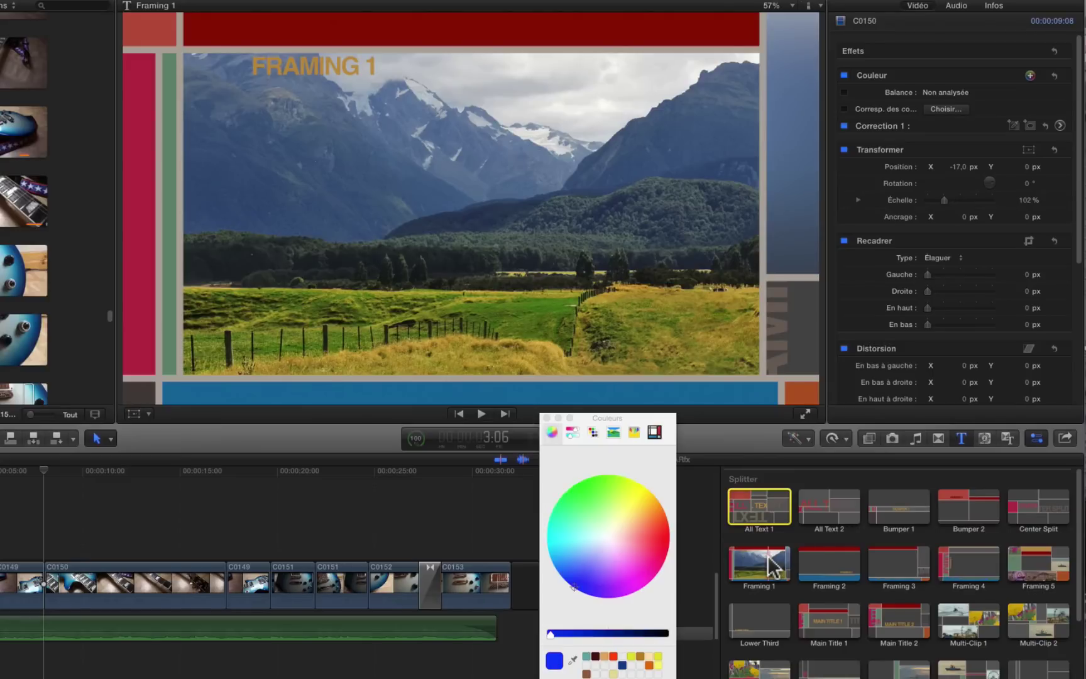
{"action": "left_click_drag", "start_coordinate": [764, 562], "coordinate": [135, 522]}
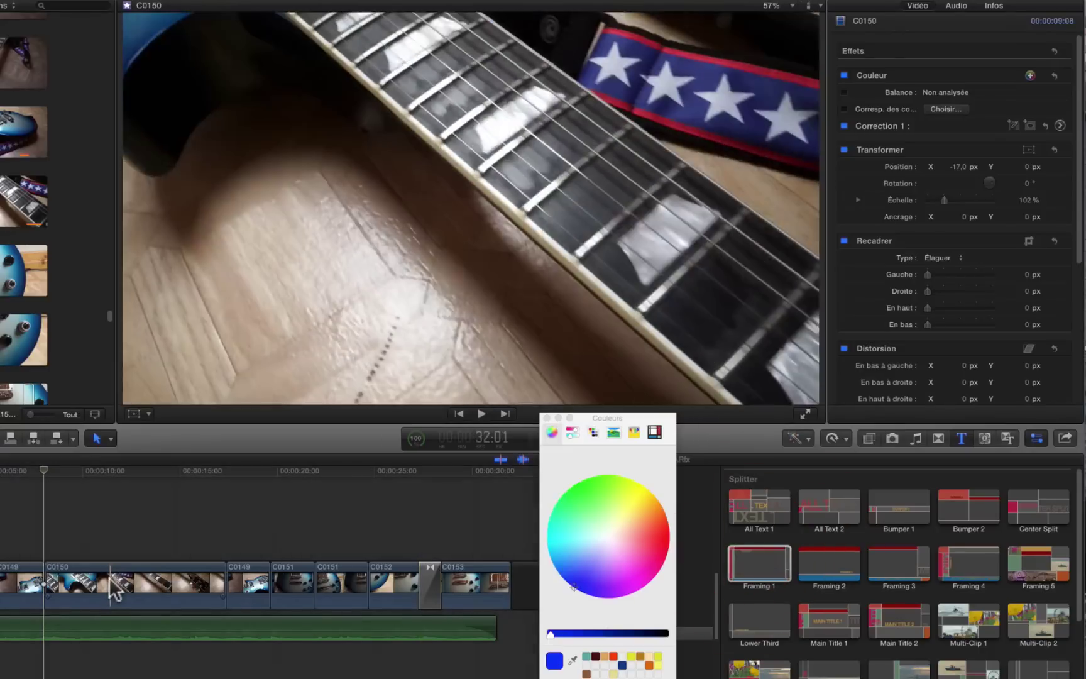
{"action": "left_click", "coordinate": [110, 583]}
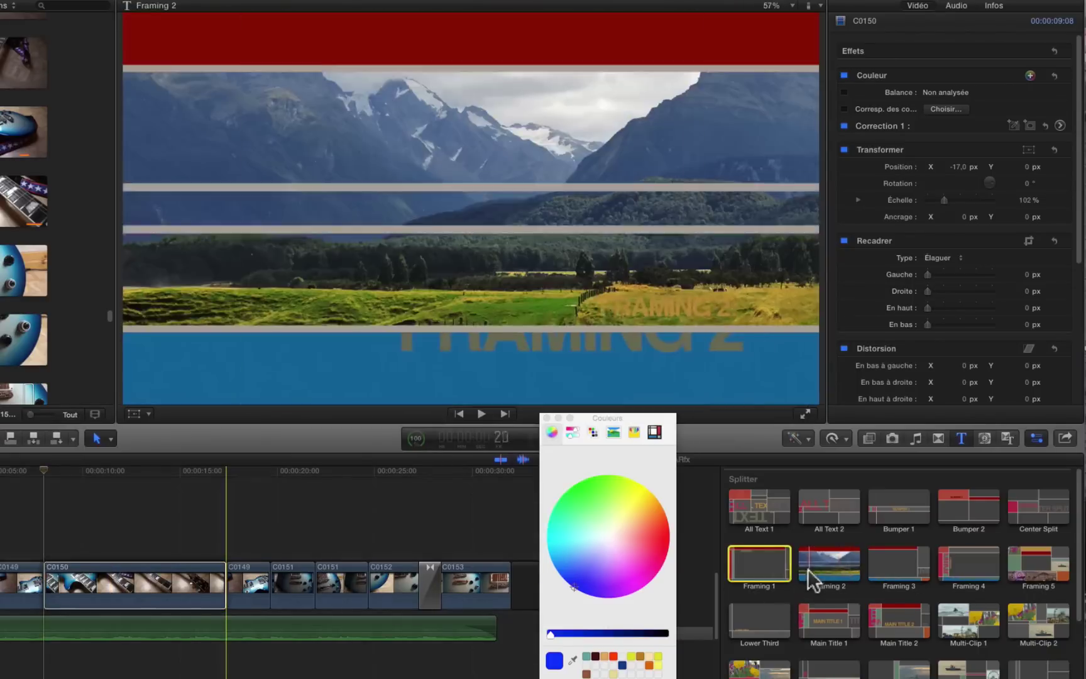
{"action": "left_click", "coordinate": [753, 581]}
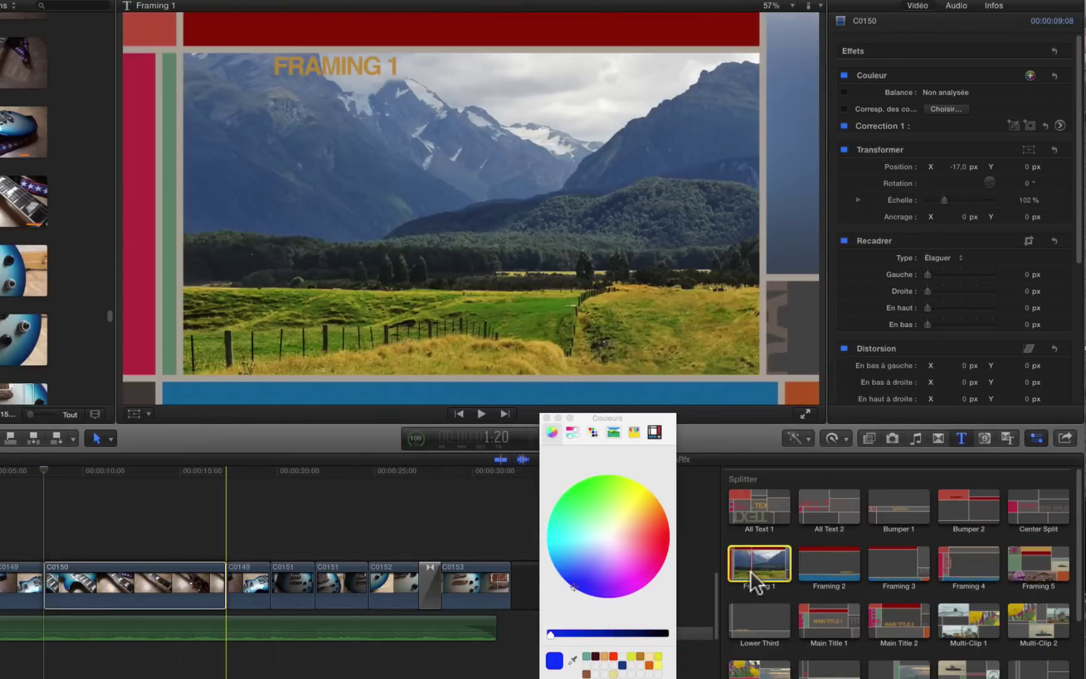
{"action": "key", "text": "q"}
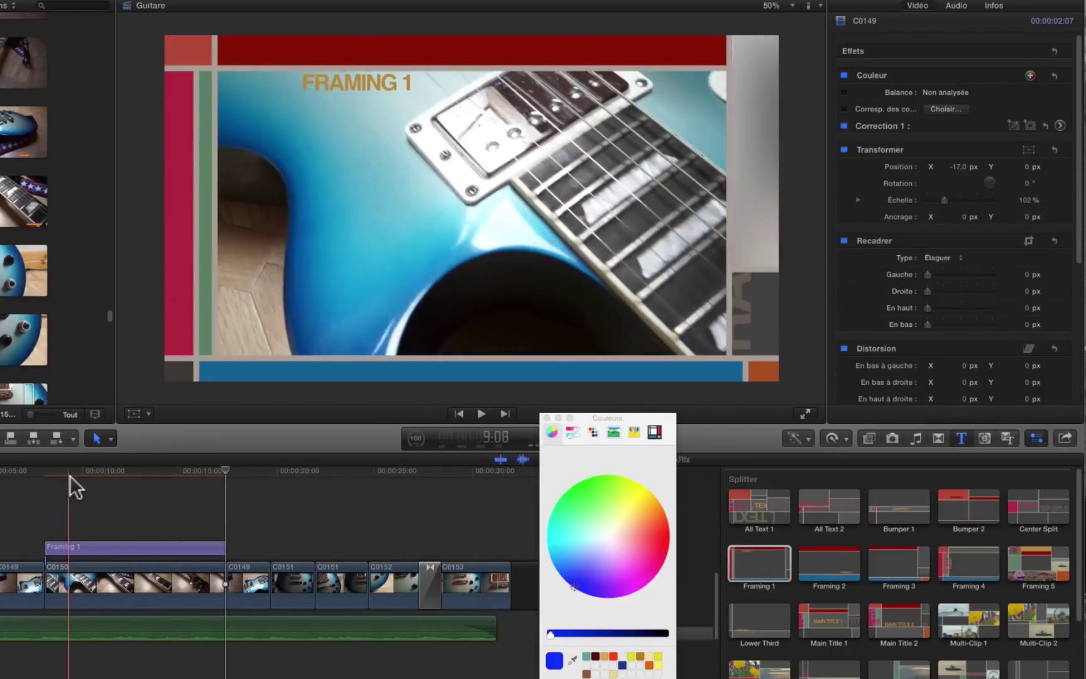
Change the Framing 1 title's text to "Gibson" and play the title back over clip C0150.
{"action": "left_click", "coordinate": [132, 469]}
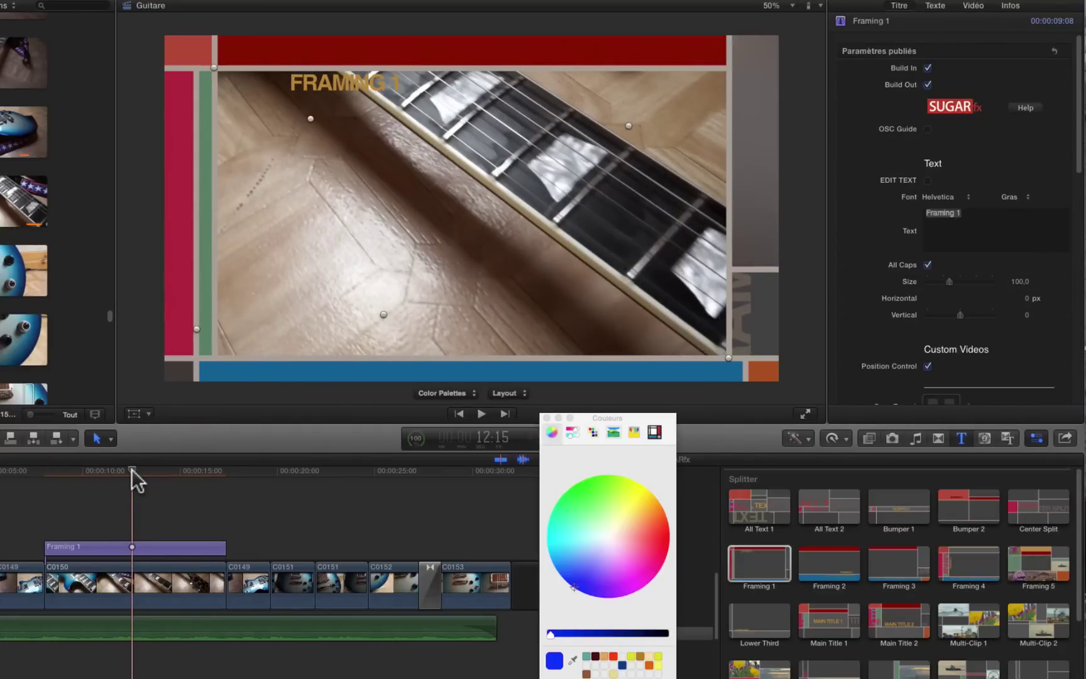
{"action": "key", "text": "space"}
{"action": "key", "text": "space"}
{"action": "left_click", "coordinate": [983, 212]}
{"action": "left_click", "coordinate": [901, 212]}
{"action": "type", "text": "G"}
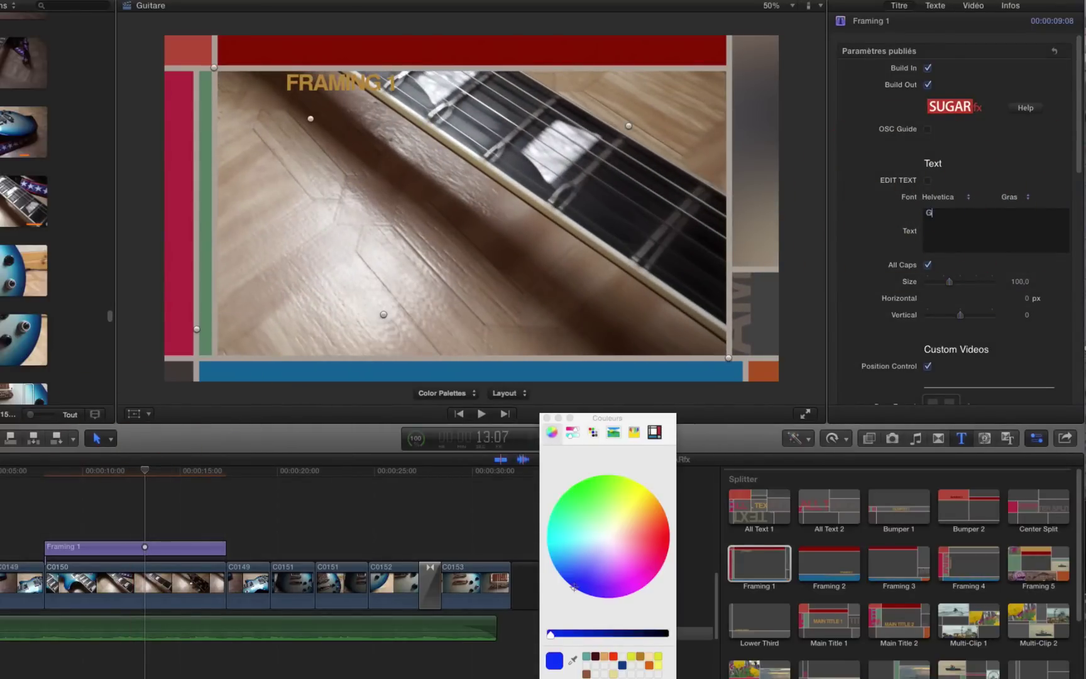
{"action": "type", "text": "ibson"}
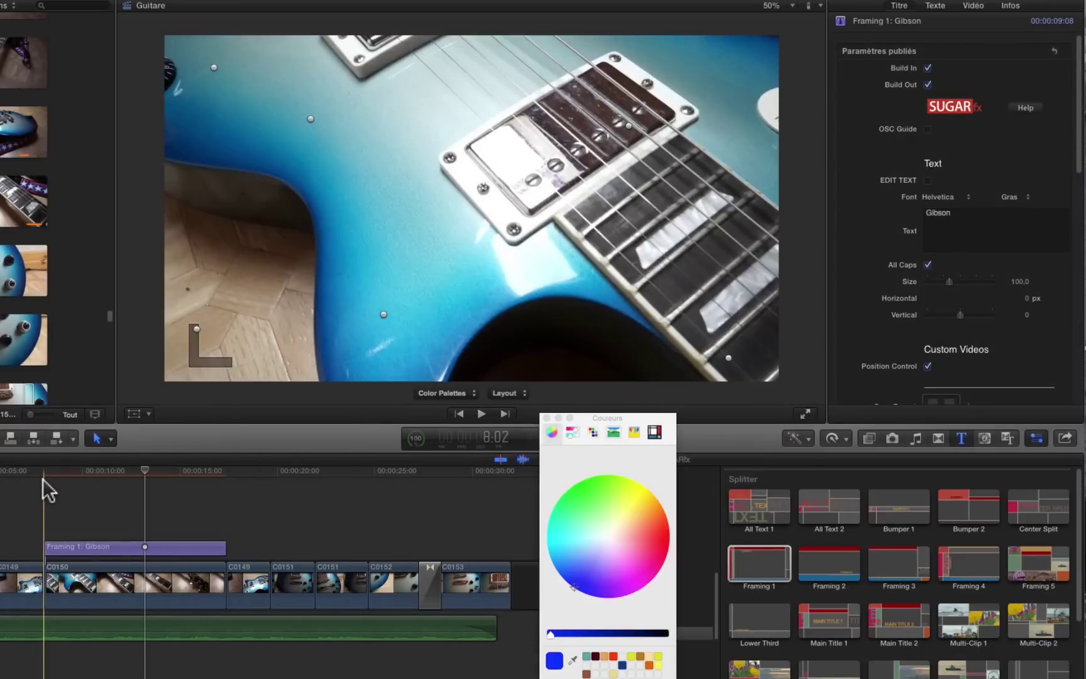
{"action": "key", "text": "space"}
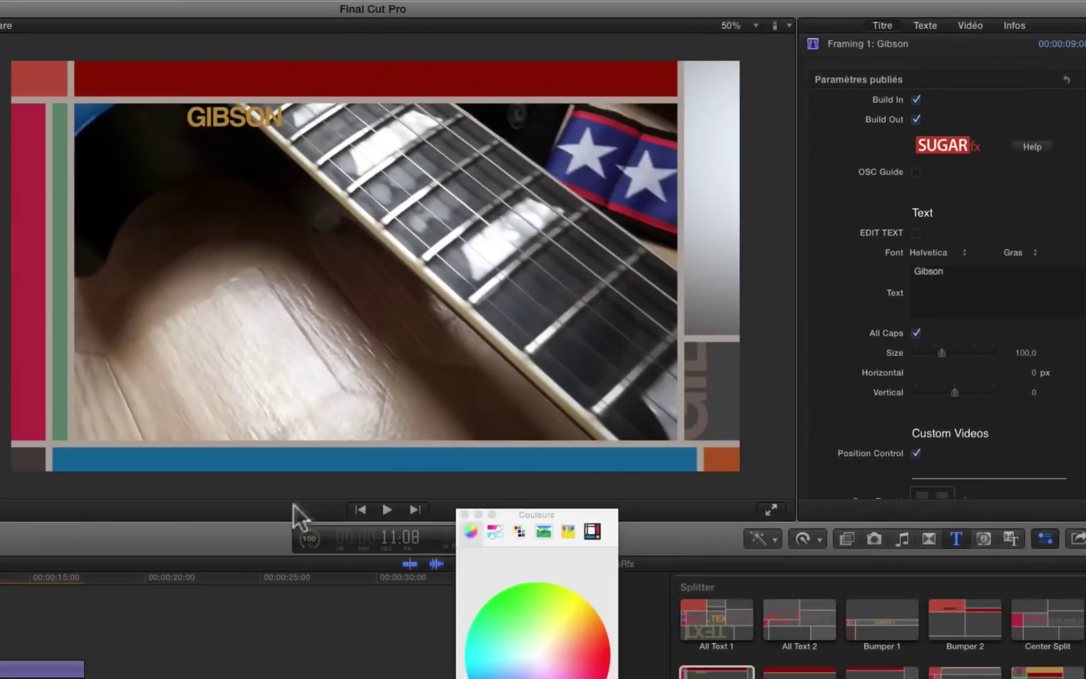
{"action": "key", "text": "space"}
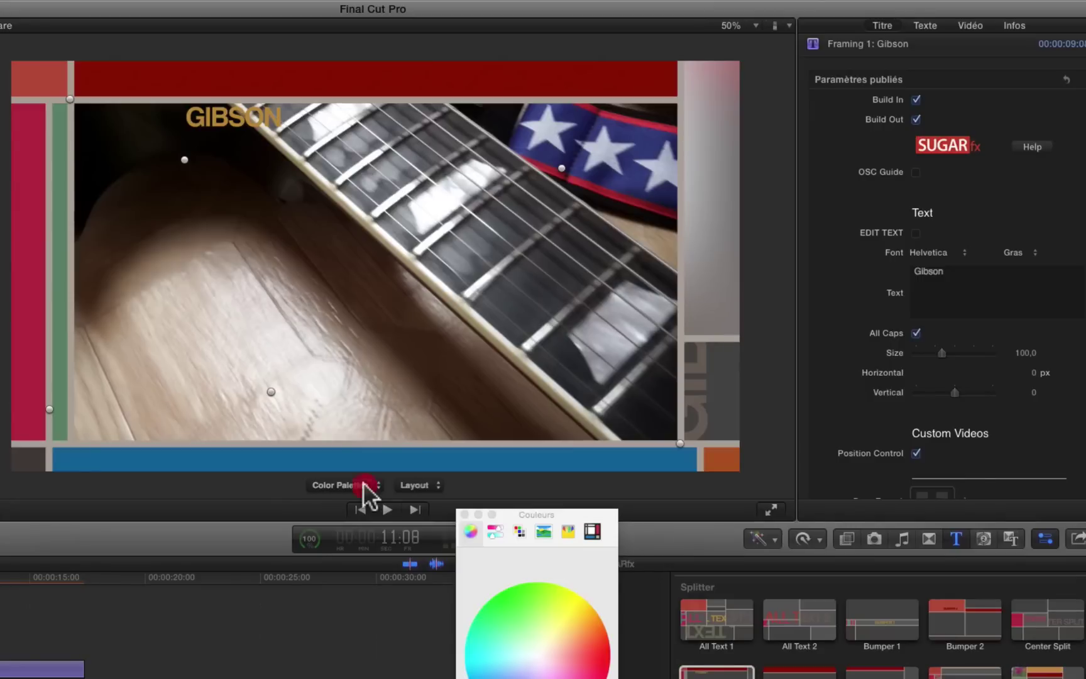
Try the Black and White, Festive, Multicolor Smooth and Samurai colour presets on the Gibson title.
{"action": "left_click", "coordinate": [363, 486]}
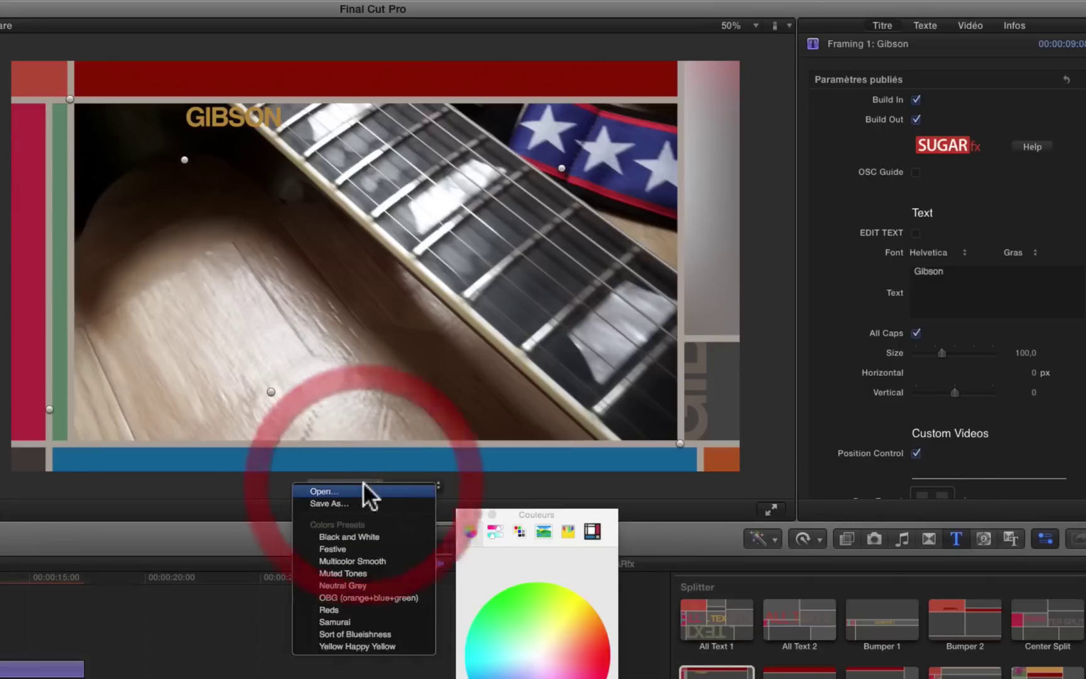
{"action": "left_click", "coordinate": [369, 537]}
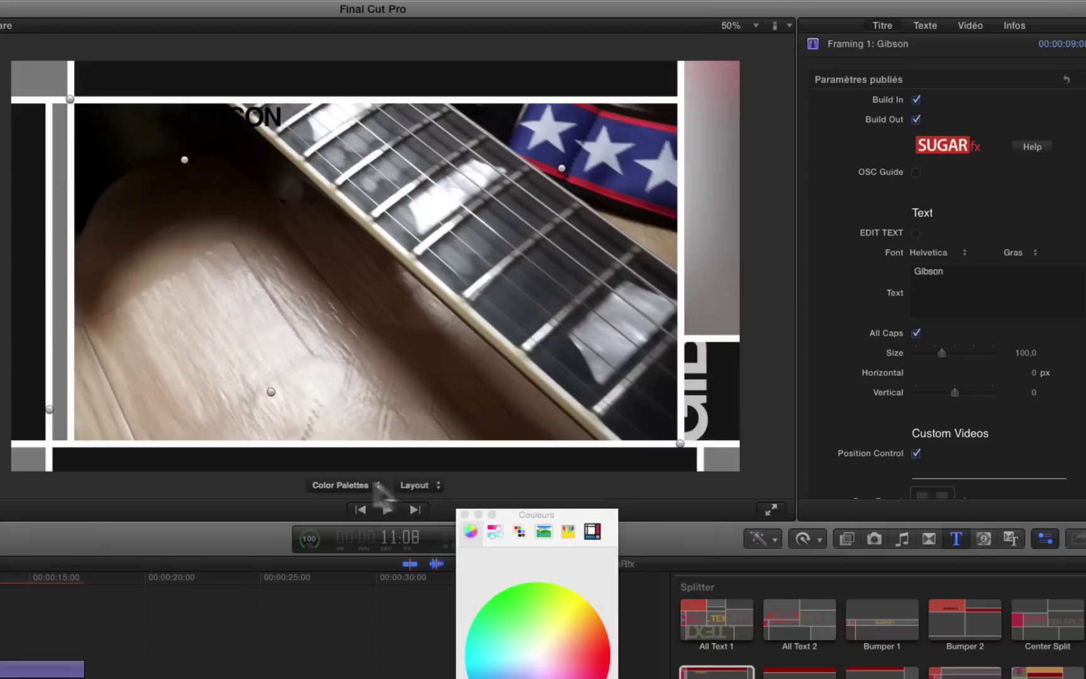
{"action": "left_click", "coordinate": [364, 482]}
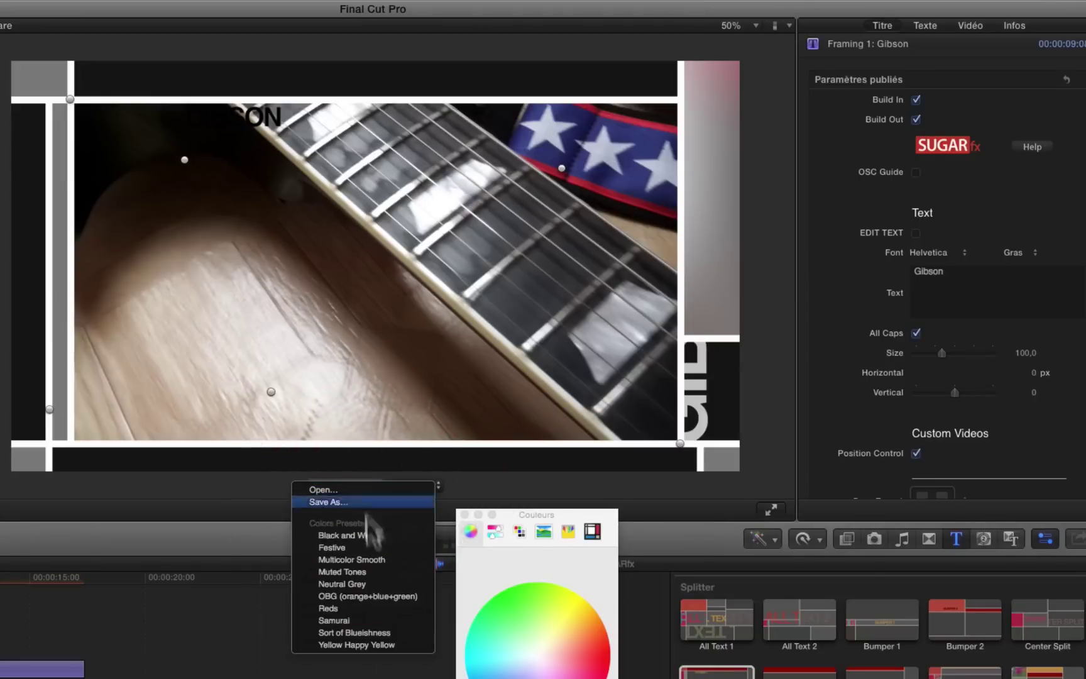
{"action": "left_click", "coordinate": [340, 548]}
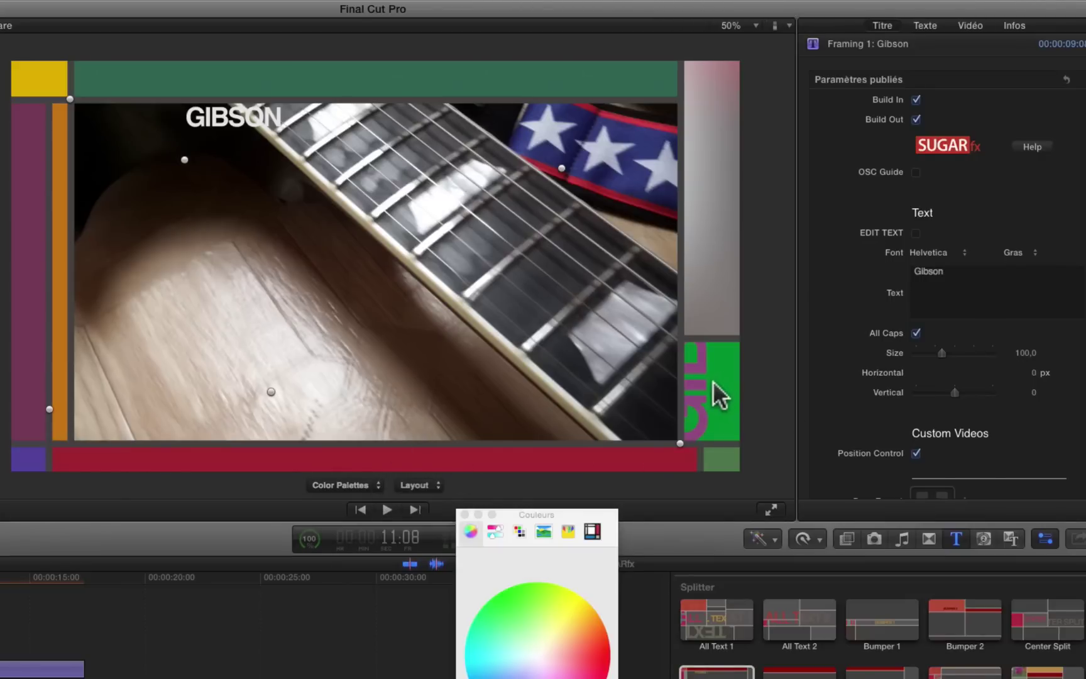
{"action": "left_click", "coordinate": [378, 486]}
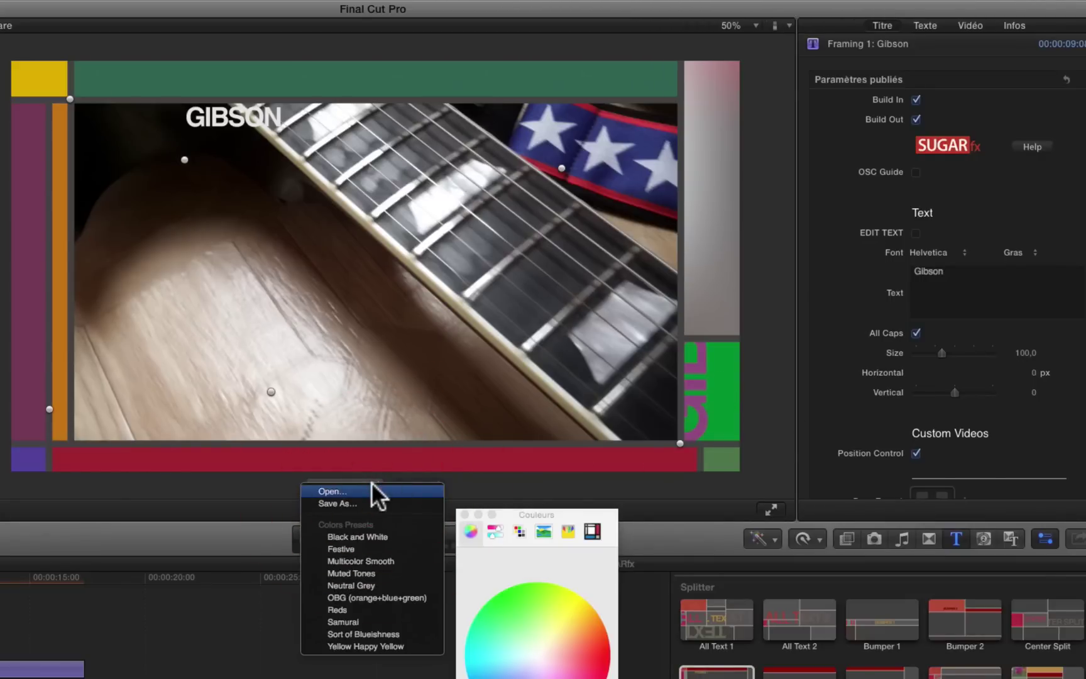
{"action": "left_click", "coordinate": [354, 560]}
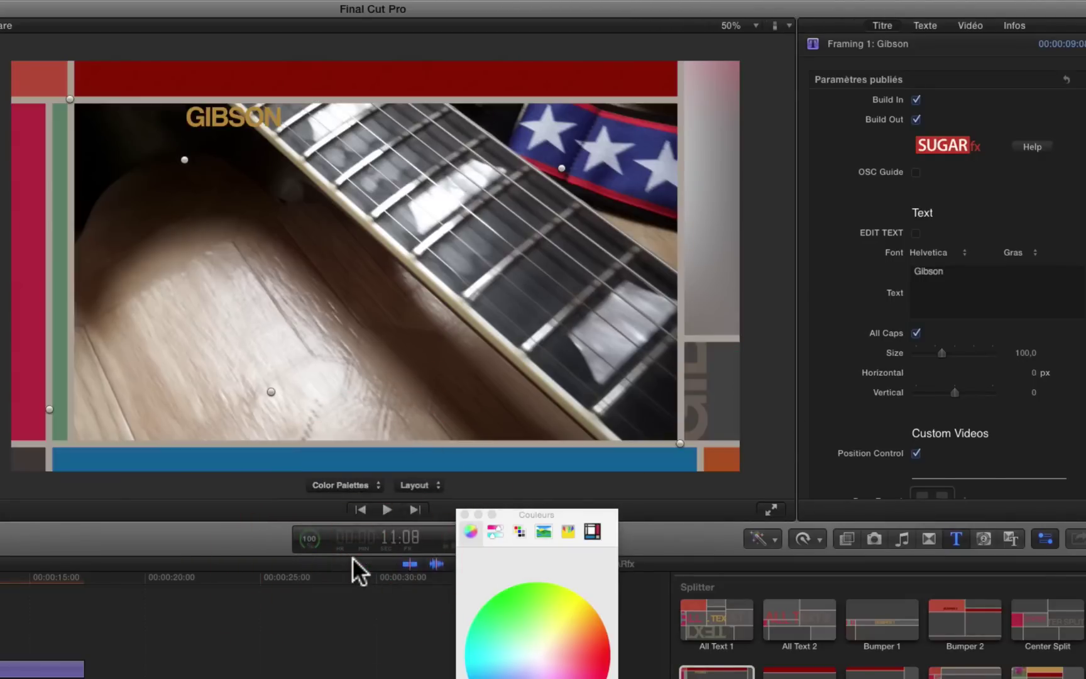
{"action": "left_click", "coordinate": [364, 484]}
{"action": "left_click", "coordinate": [339, 619]}
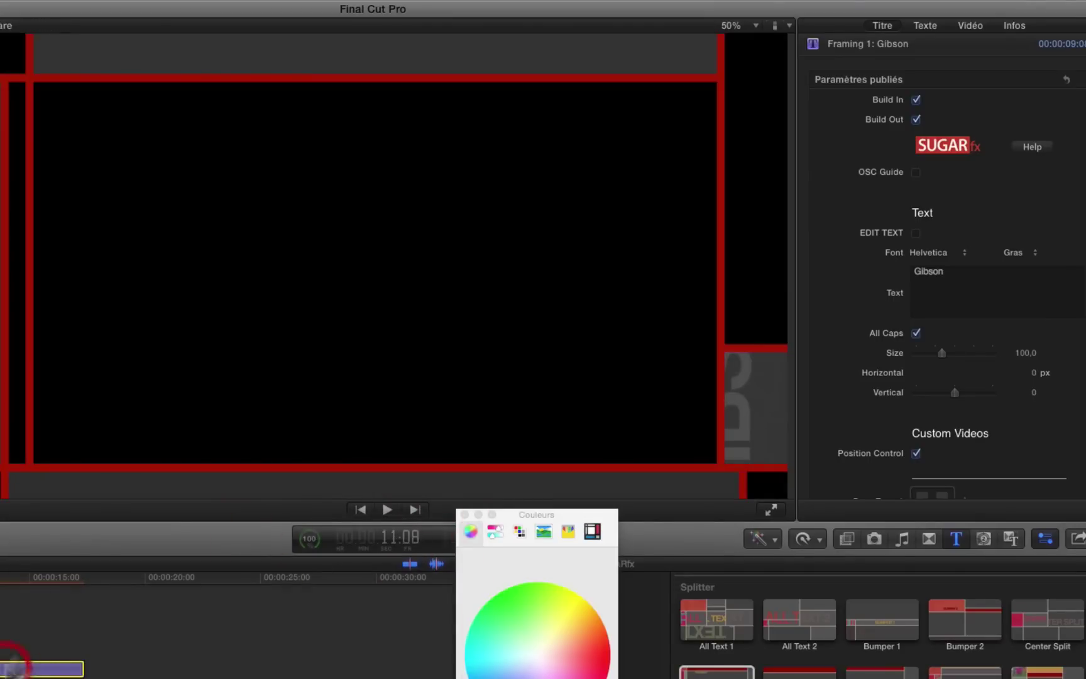
{"action": "left_click", "coordinate": [19, 667]}
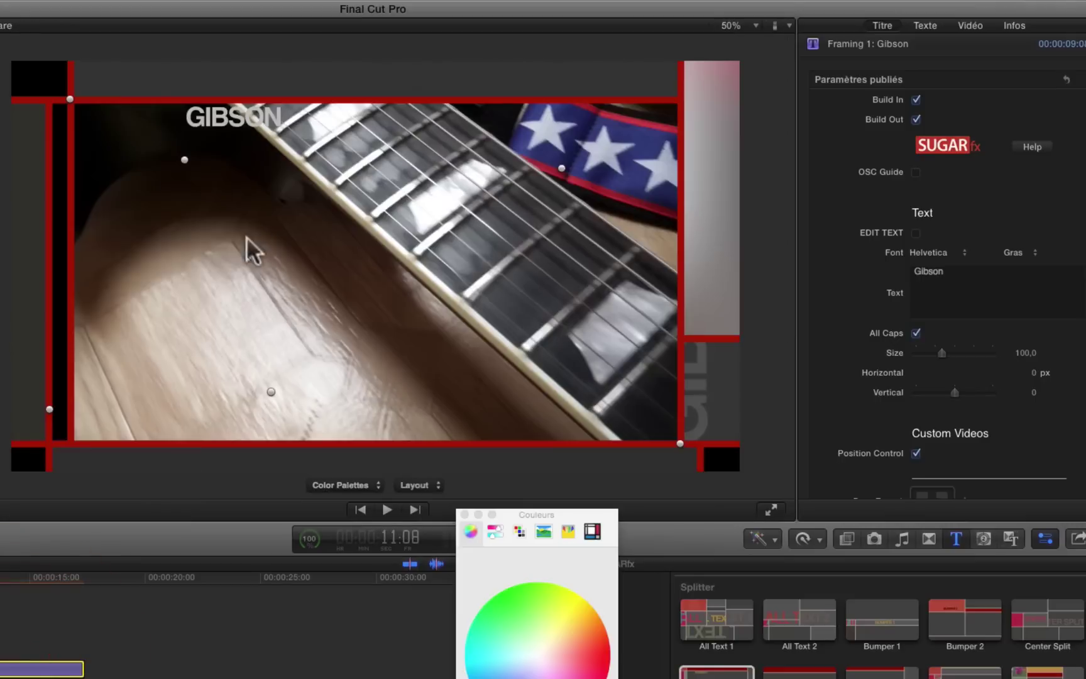
In the Color : Lines palette, change the title's line colour to dark yellow and set the line width to 29.98.
{"action": "scroll", "coordinate": [853, 393], "scroll_direction": "down", "scroll_amount": 2}
{"action": "scroll", "coordinate": [854, 392], "scroll_direction": "down", "scroll_amount": 5}
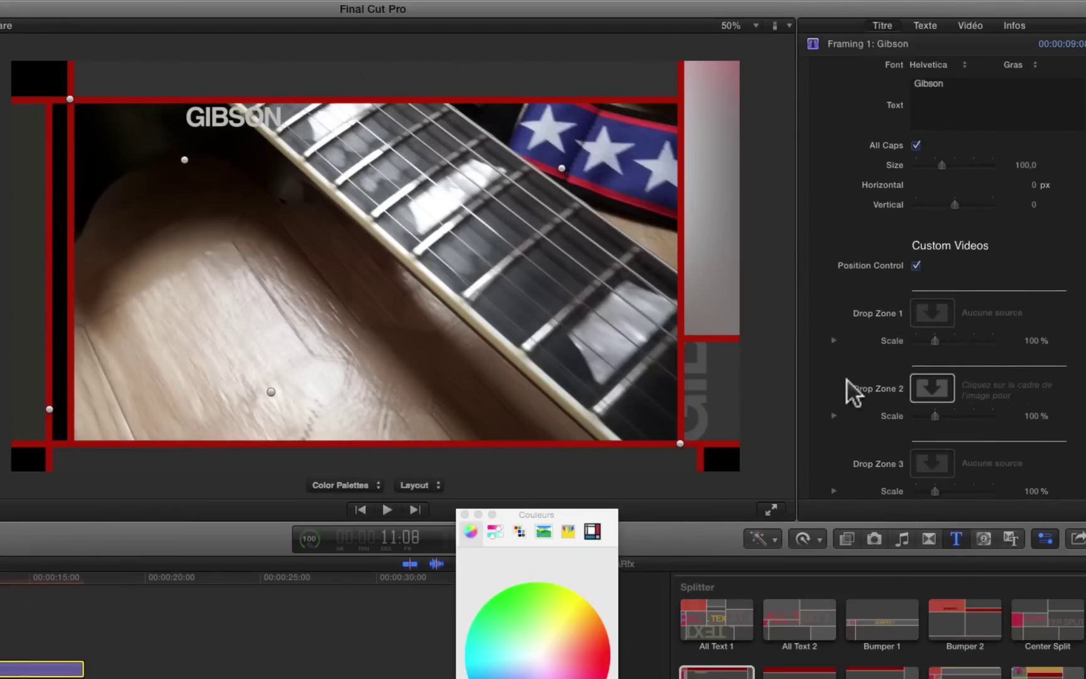
{"action": "scroll", "coordinate": [854, 393], "scroll_direction": "down", "scroll_amount": 3}
{"action": "scroll", "coordinate": [846, 379], "scroll_direction": "down", "scroll_amount": 3}
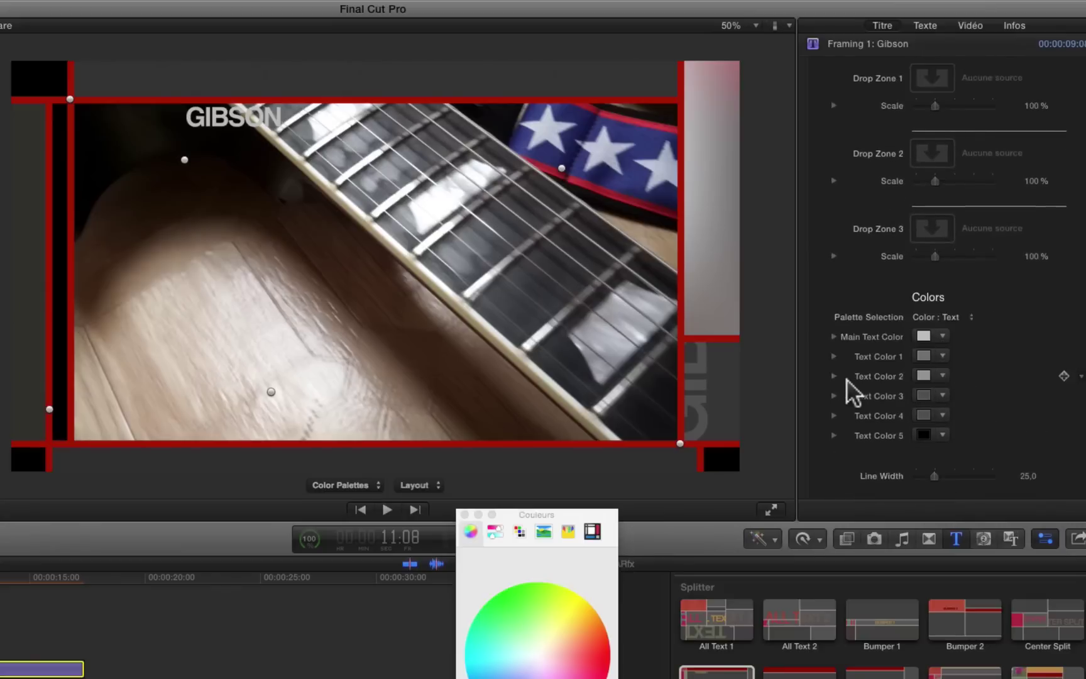
{"action": "left_click", "coordinate": [952, 316]}
{"action": "left_click", "coordinate": [958, 303]}
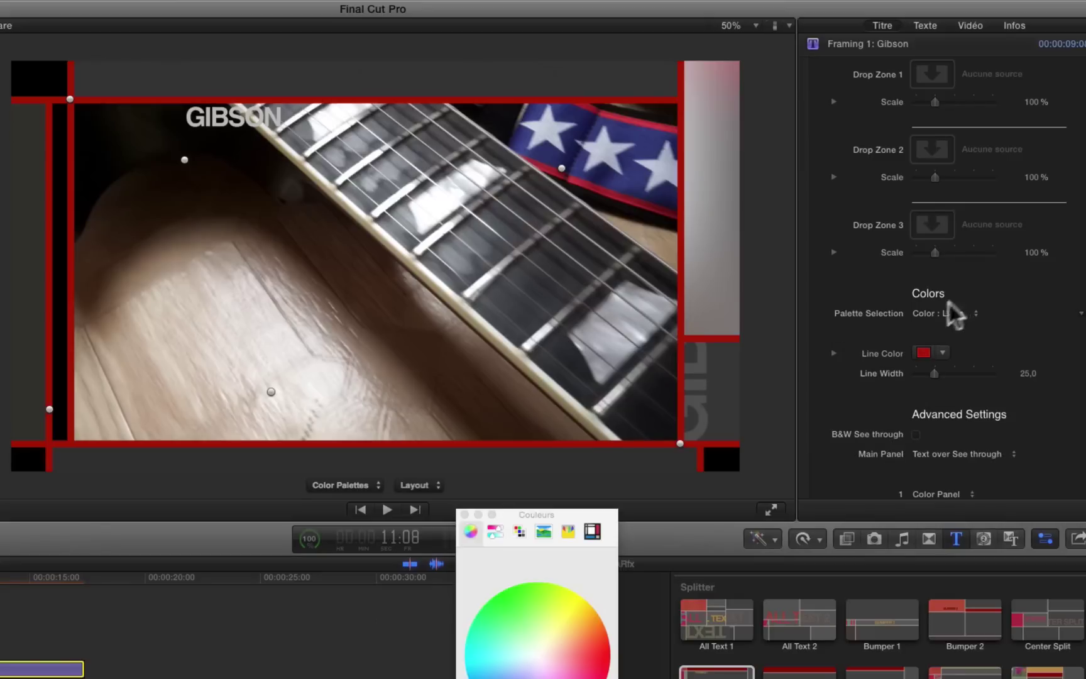
{"action": "left_click", "coordinate": [923, 353]}
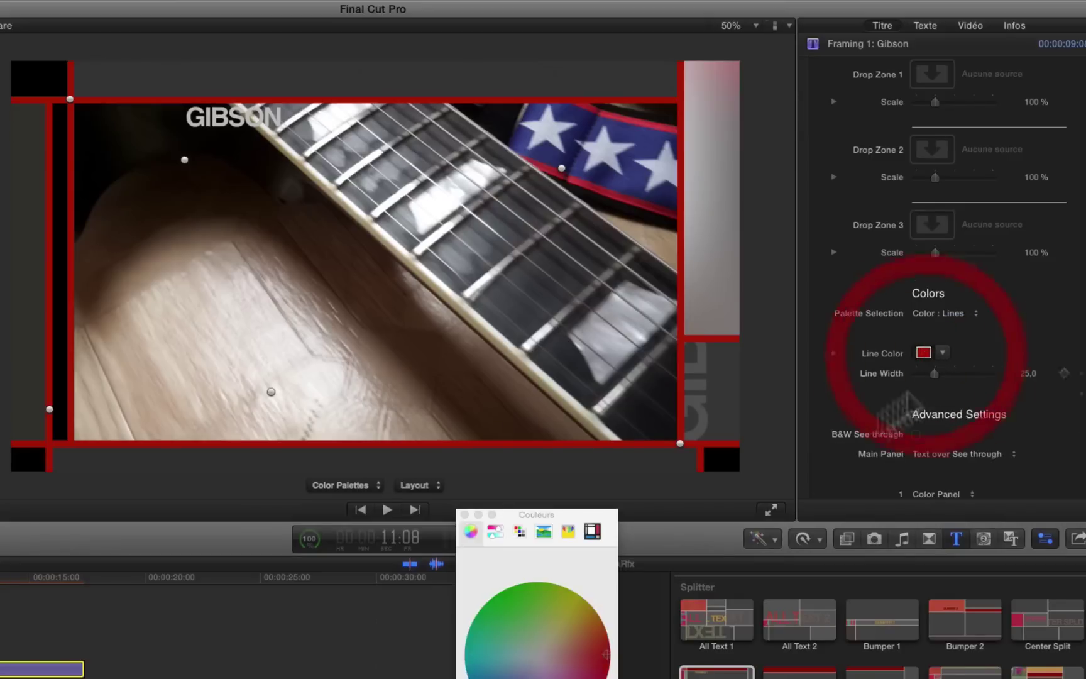
{"action": "left_click", "coordinate": [573, 602]}
{"action": "left_click", "coordinate": [570, 601]}
{"action": "left_click_drag", "start_coordinate": [936, 371], "coordinate": [942, 381]}
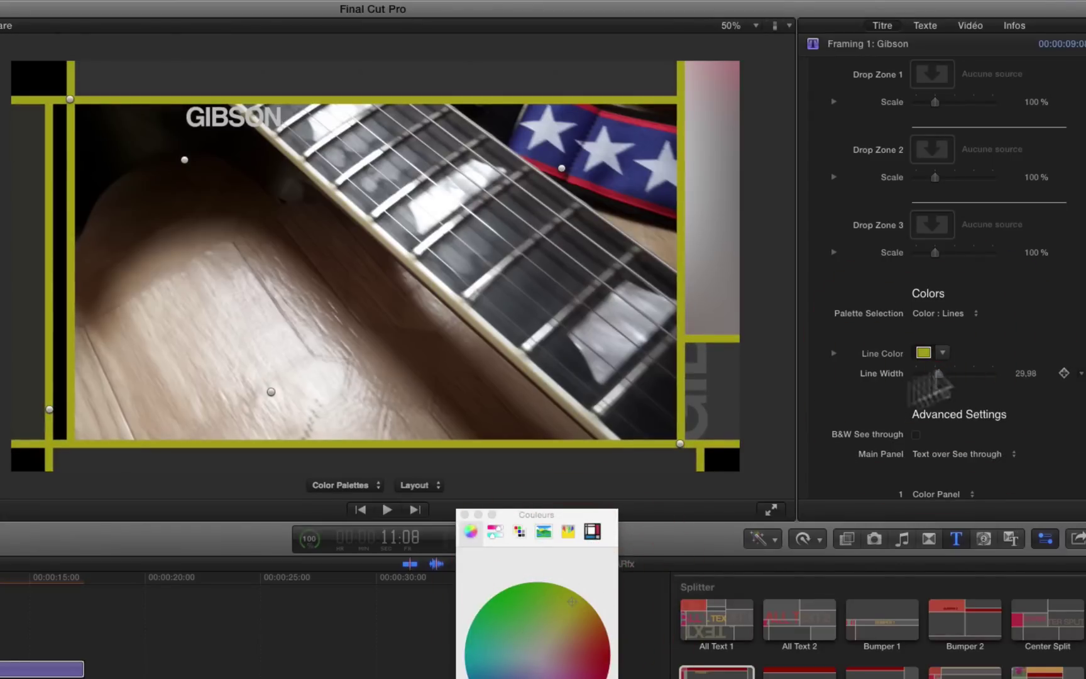
Apply the Sort of Blueishness colour preset and the Framing 2 layout preset to the Gibson title, and preview it over clip C0150.
{"action": "left_click", "coordinate": [369, 486]}
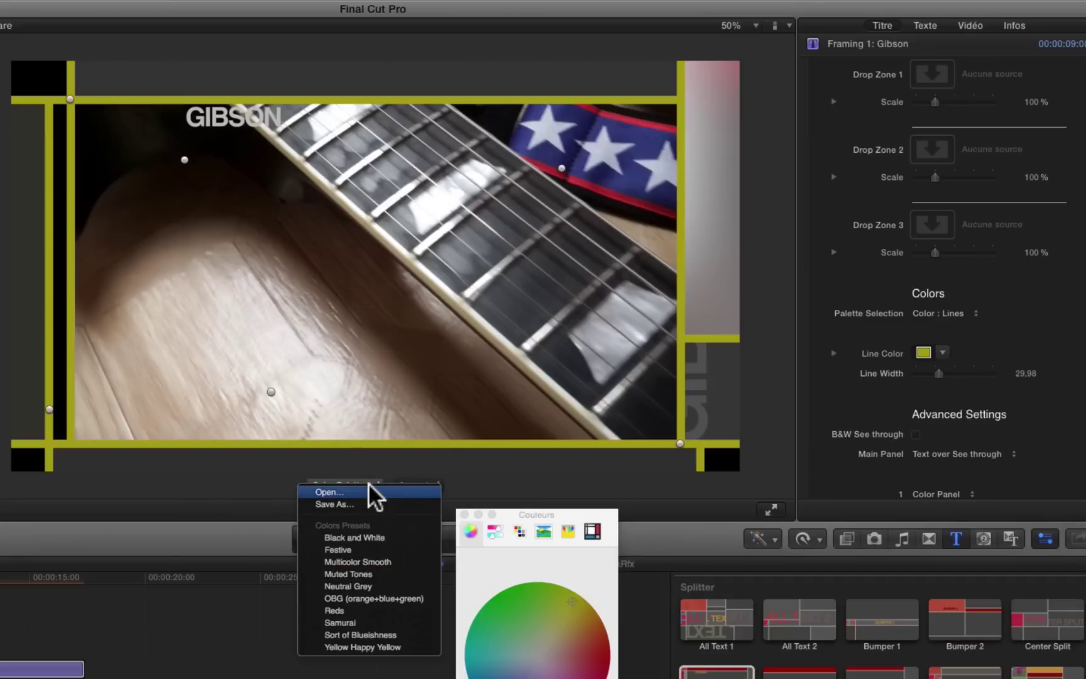
{"action": "left_click", "coordinate": [314, 635]}
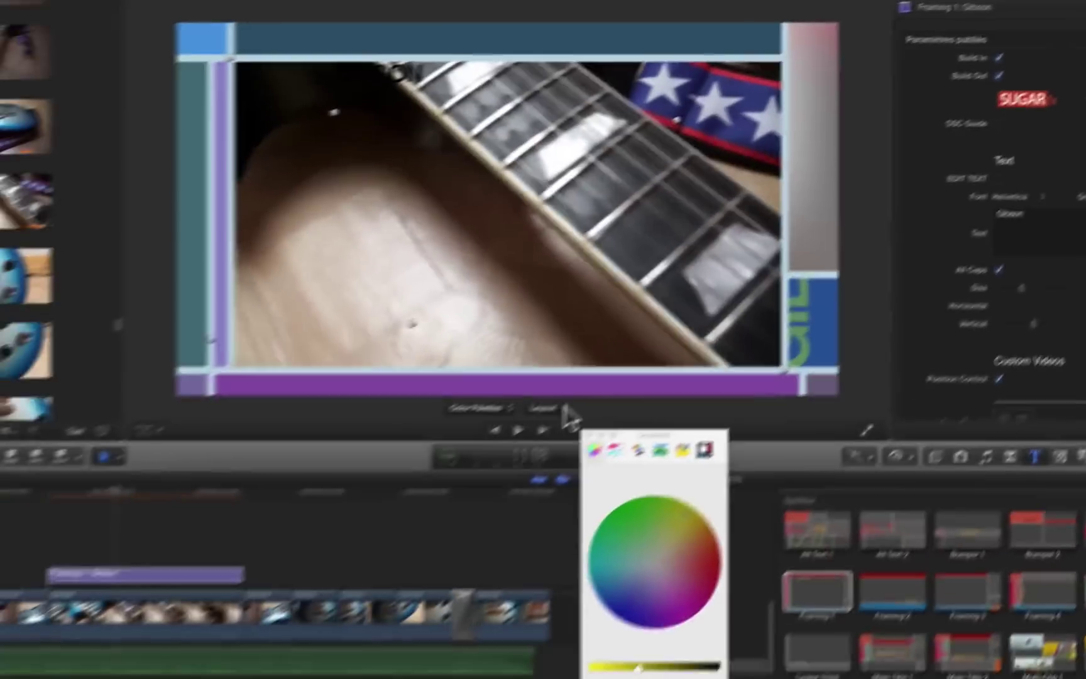
{"action": "left_click", "coordinate": [431, 484]}
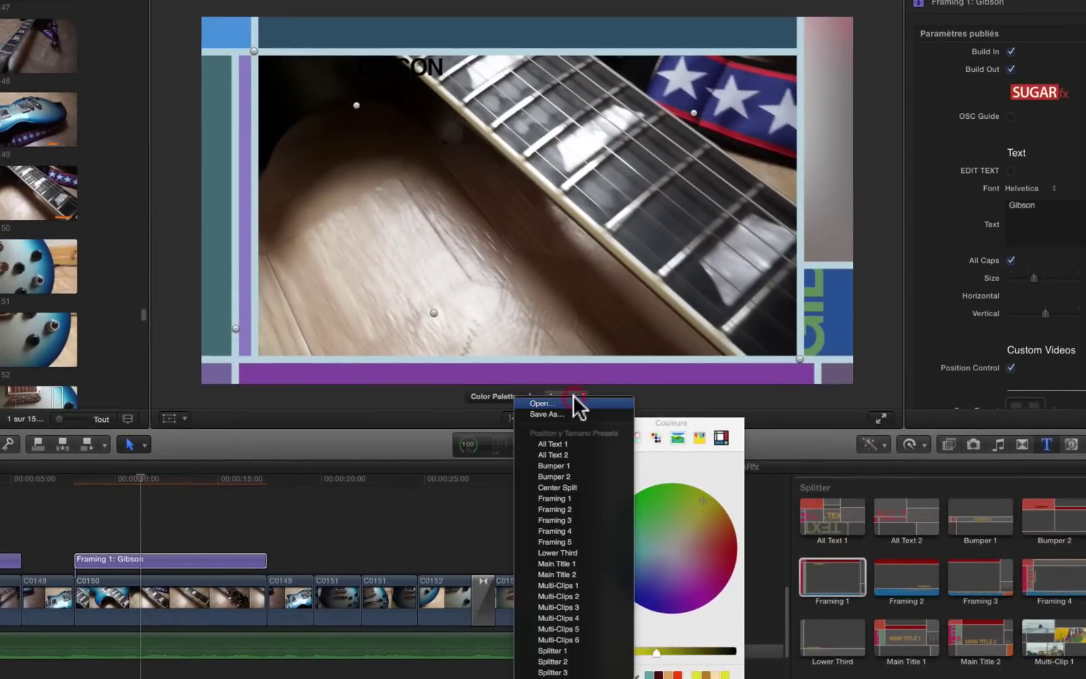
{"action": "left_click", "coordinate": [555, 509]}
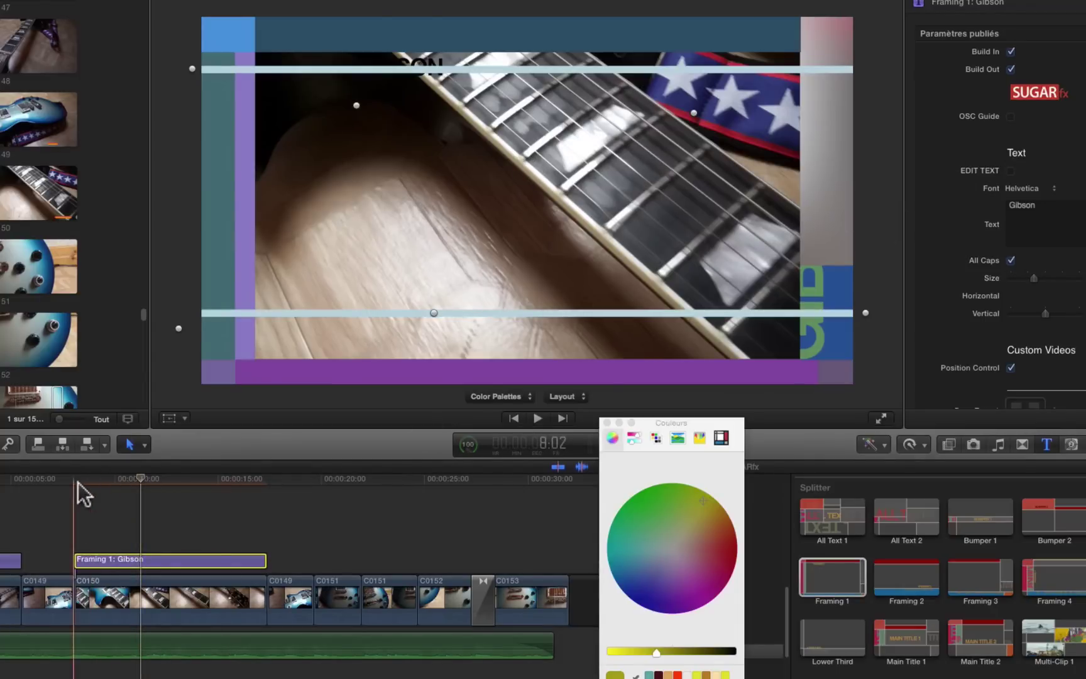
{"action": "key", "text": "space"}
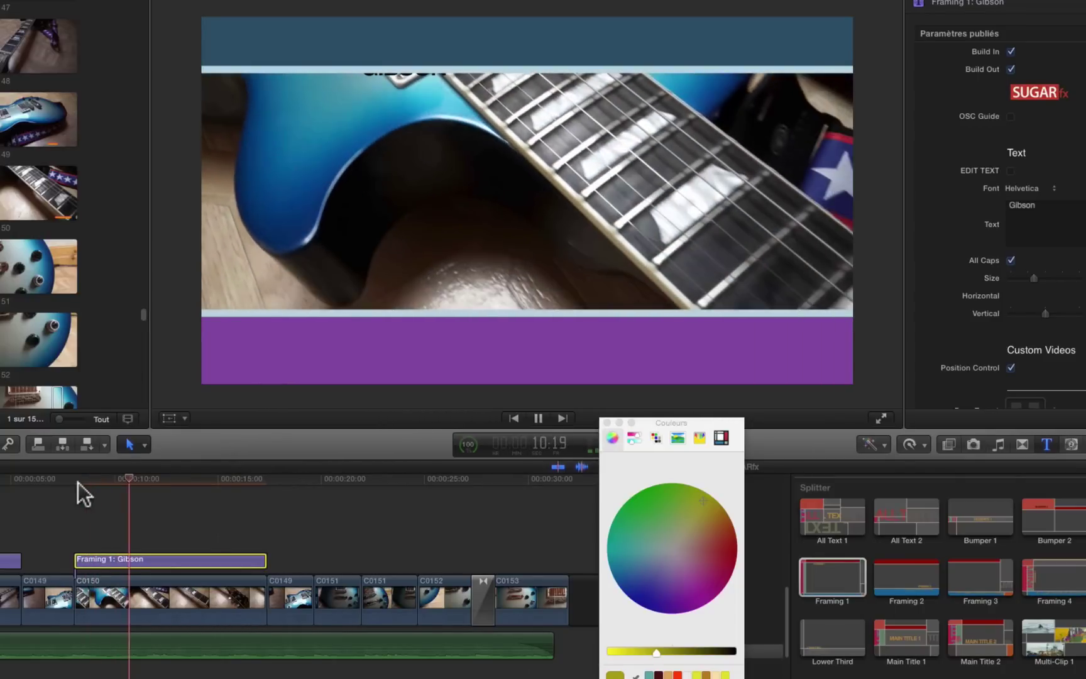
{"action": "key", "text": "space"}
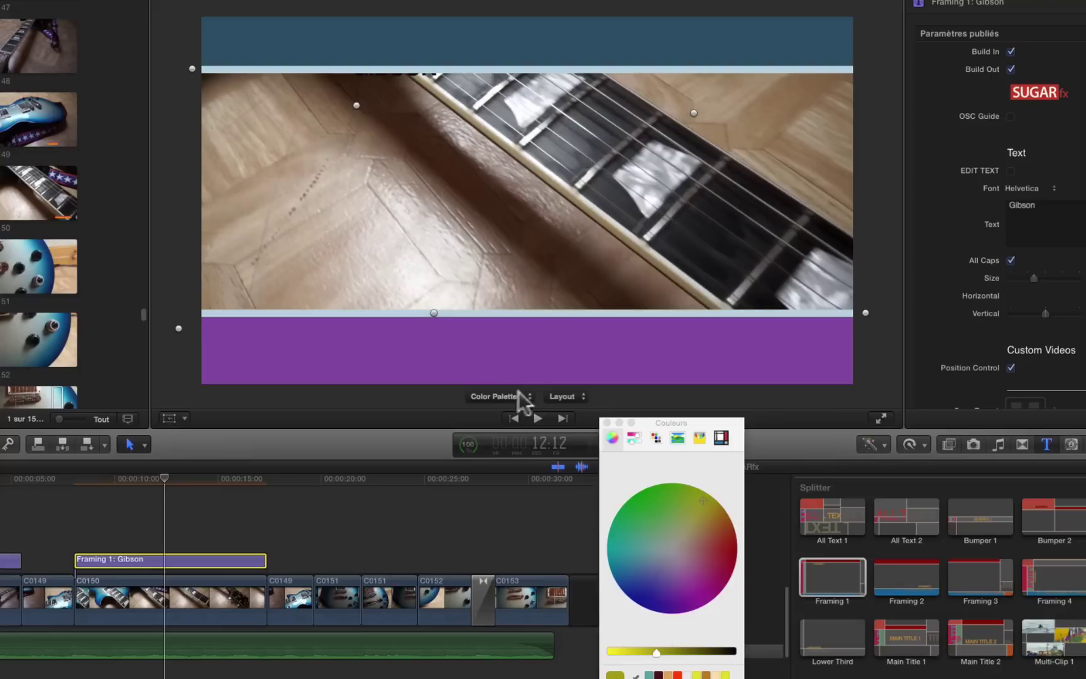
Try the Framing 3 and Framing 4 layout presets on the Gibson title.
{"action": "left_click", "coordinate": [580, 396]}
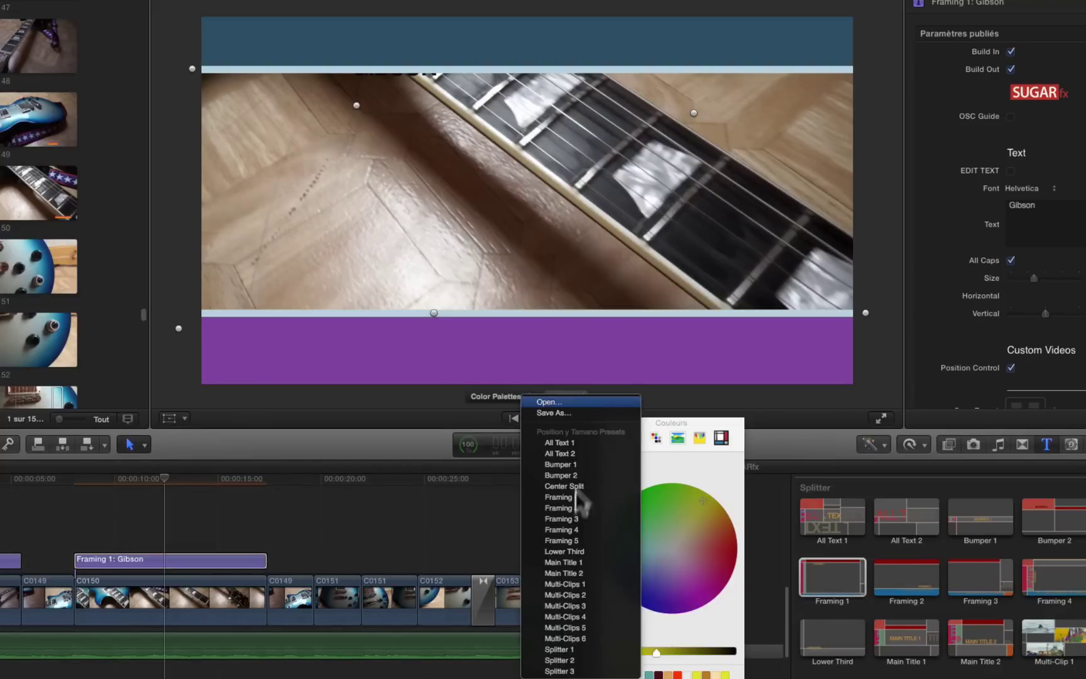
{"action": "left_click", "coordinate": [561, 520]}
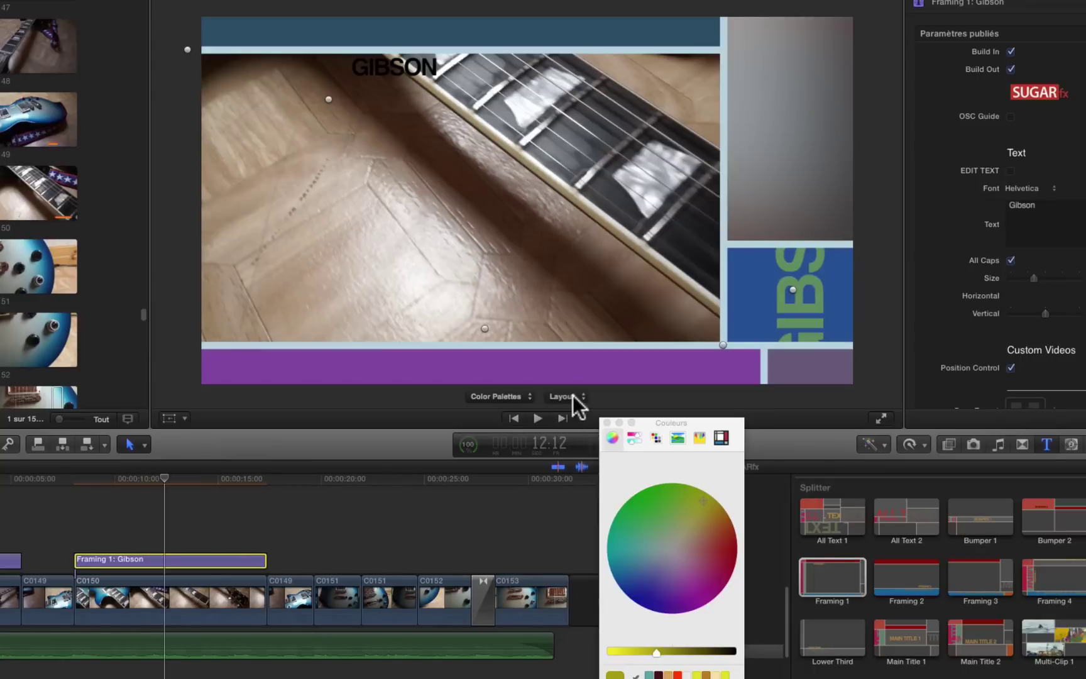
{"action": "left_click", "coordinate": [573, 396]}
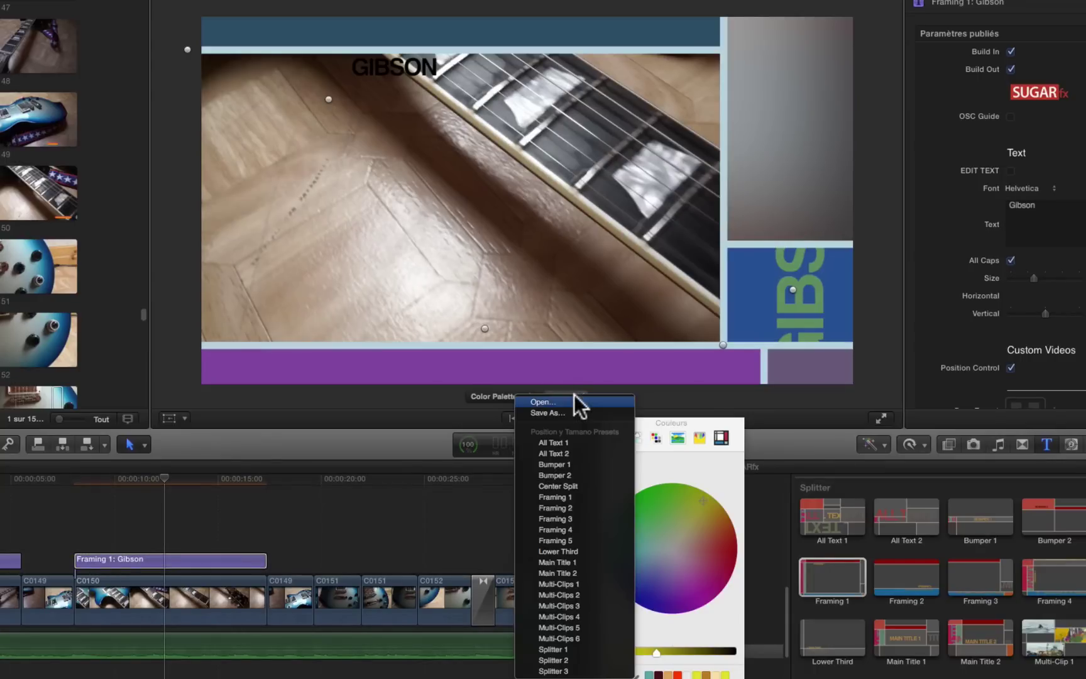
{"action": "left_click", "coordinate": [552, 527]}
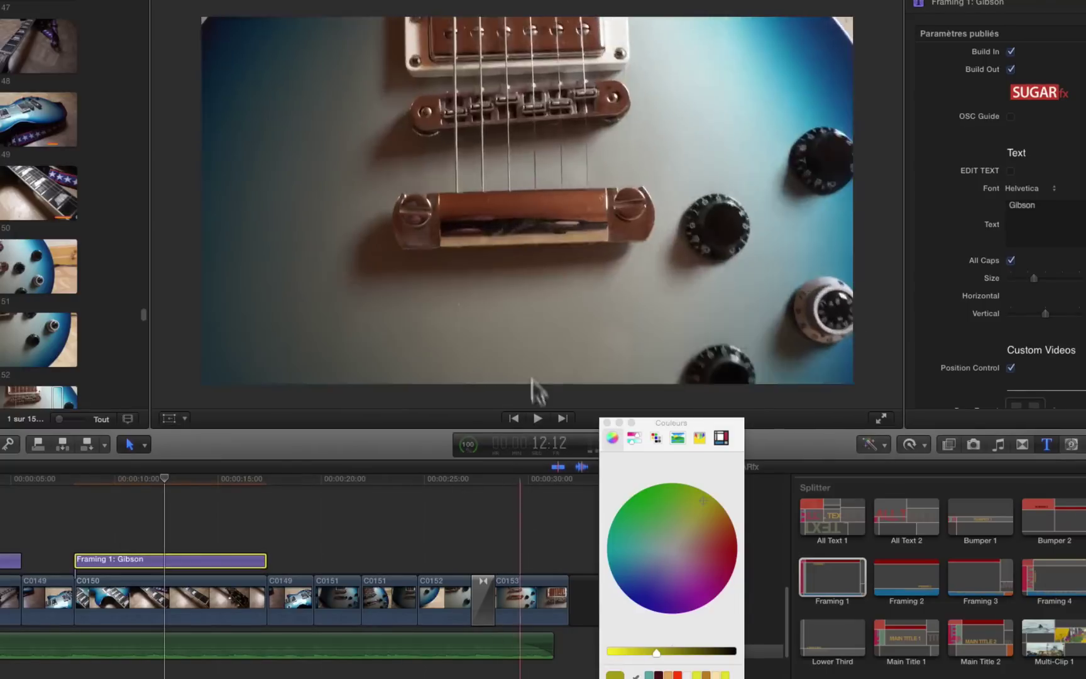
Try the Yellow Happy Yellow colour preset on the Gibson title and replace it with Multicolor Smooth.
{"action": "left_click", "coordinate": [517, 398]}
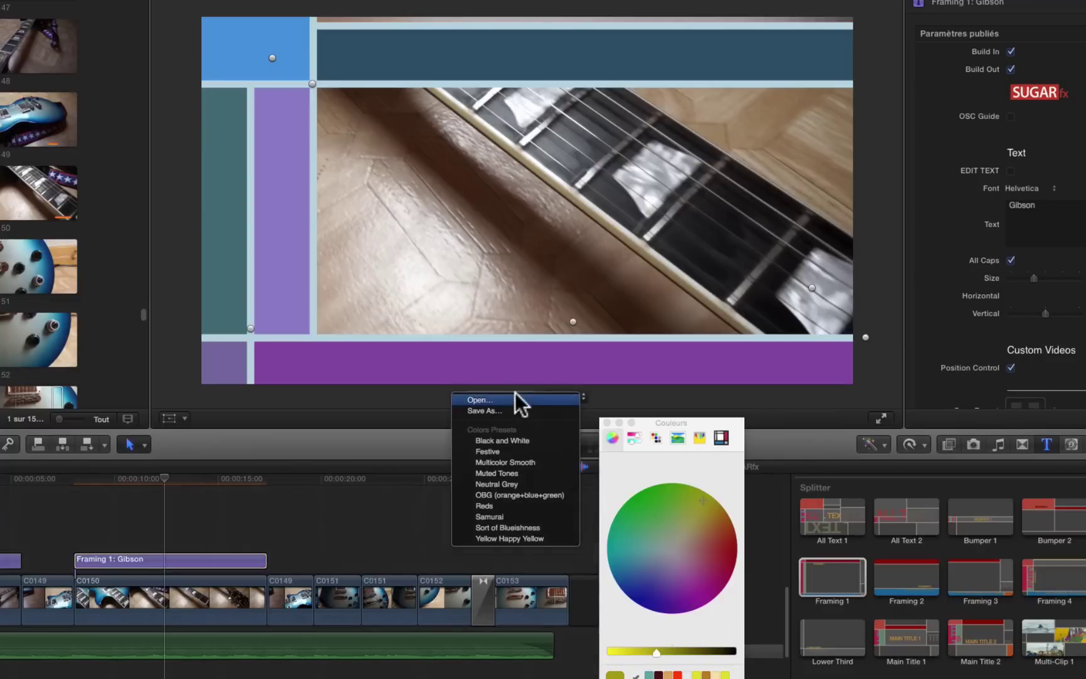
{"action": "left_click", "coordinate": [522, 538]}
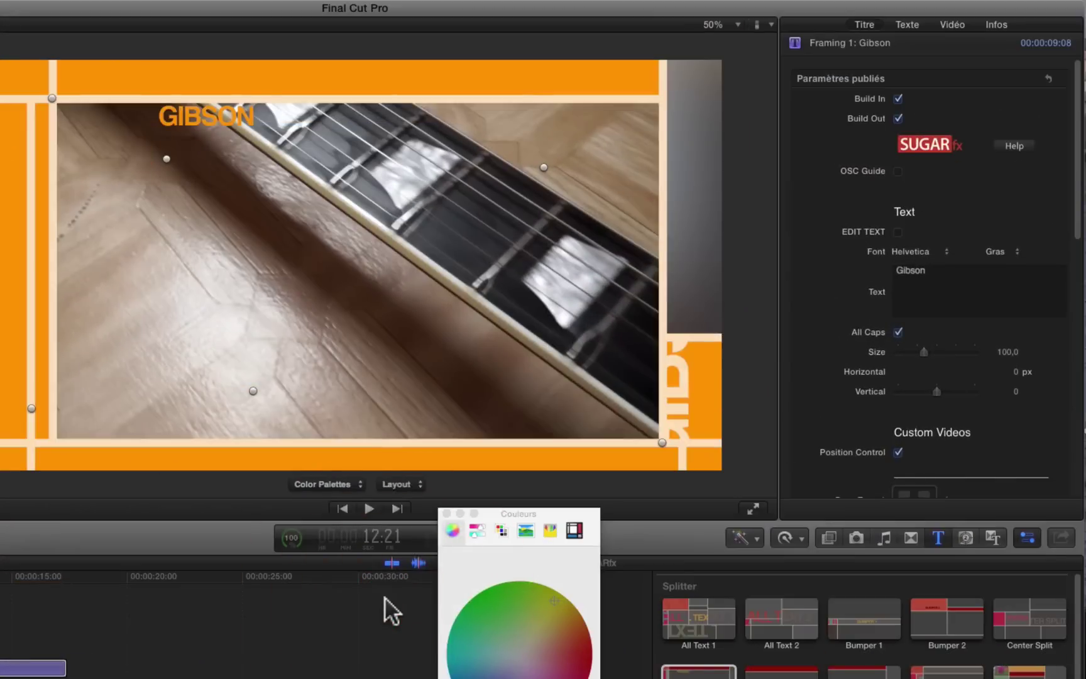
{"action": "left_click", "coordinate": [356, 484]}
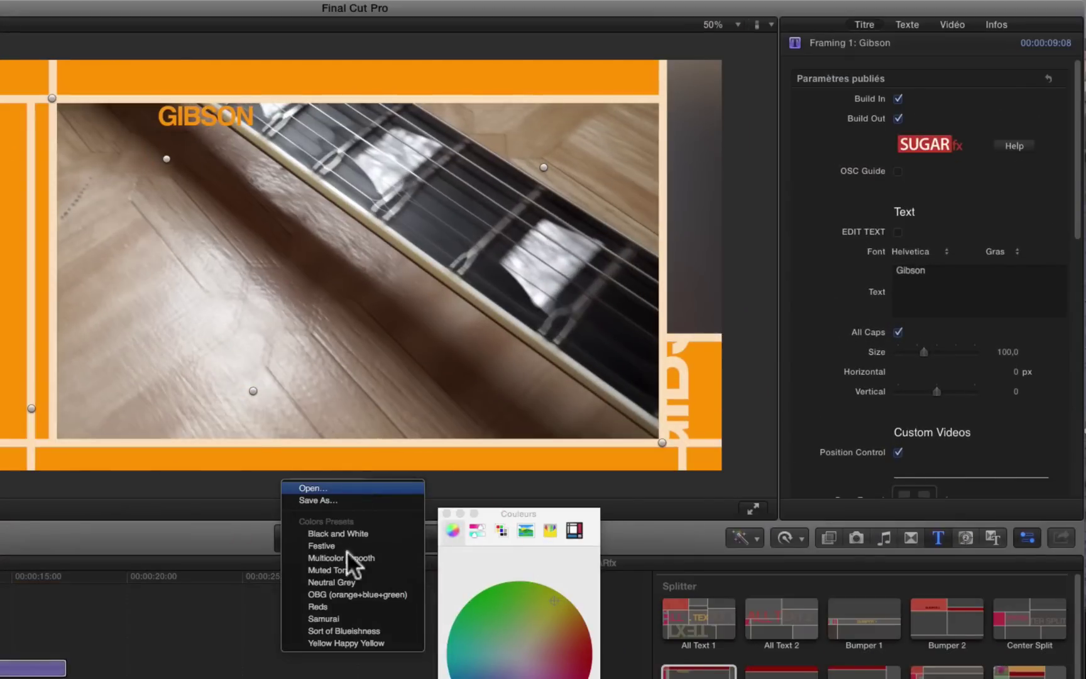
{"action": "left_click", "coordinate": [345, 558]}
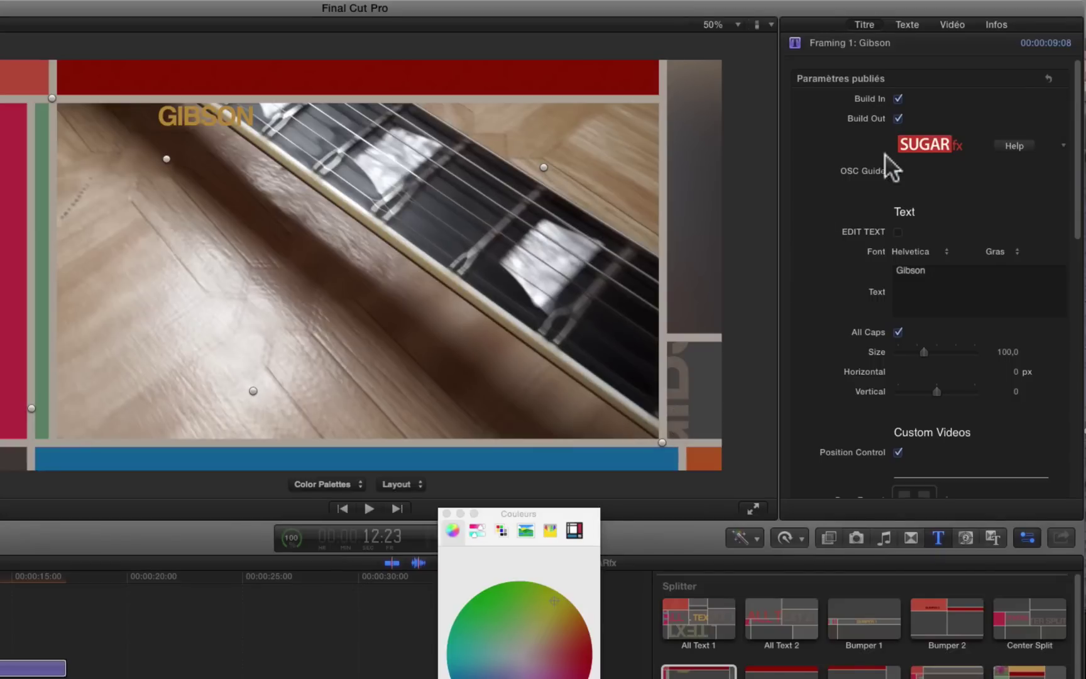
Show the OSC Guide and move the lower Main Panel control inward to widen panels 4, 7 and 10.
{"action": "left_click", "coordinate": [897, 171]}
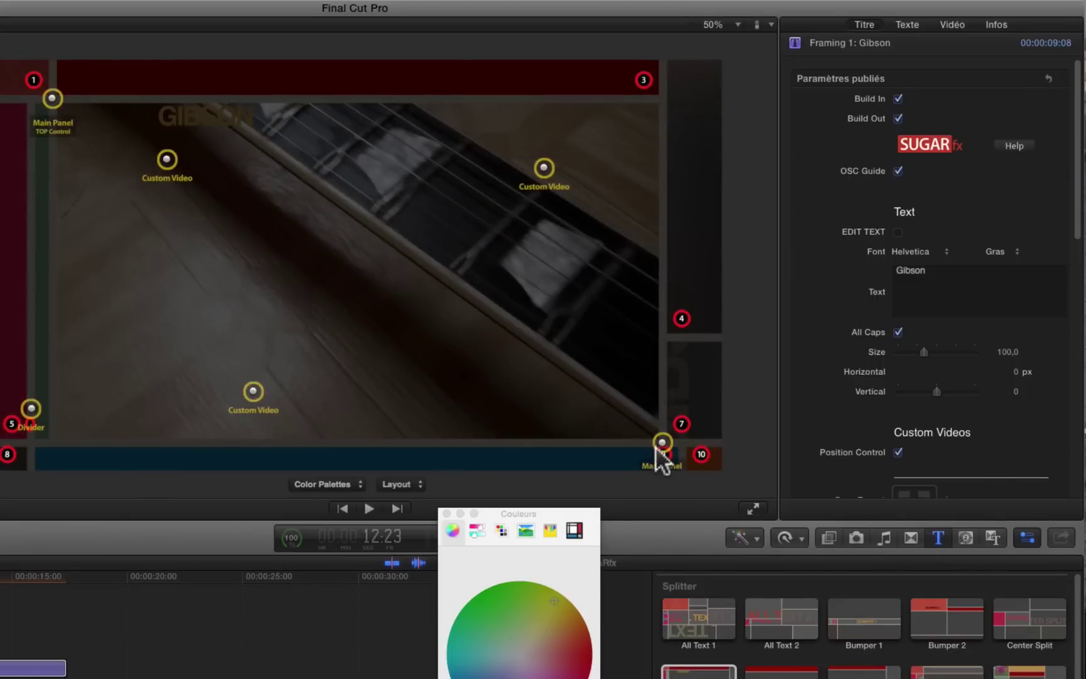
{"action": "left_click_drag", "start_coordinate": [662, 444], "coordinate": [617, 443]}
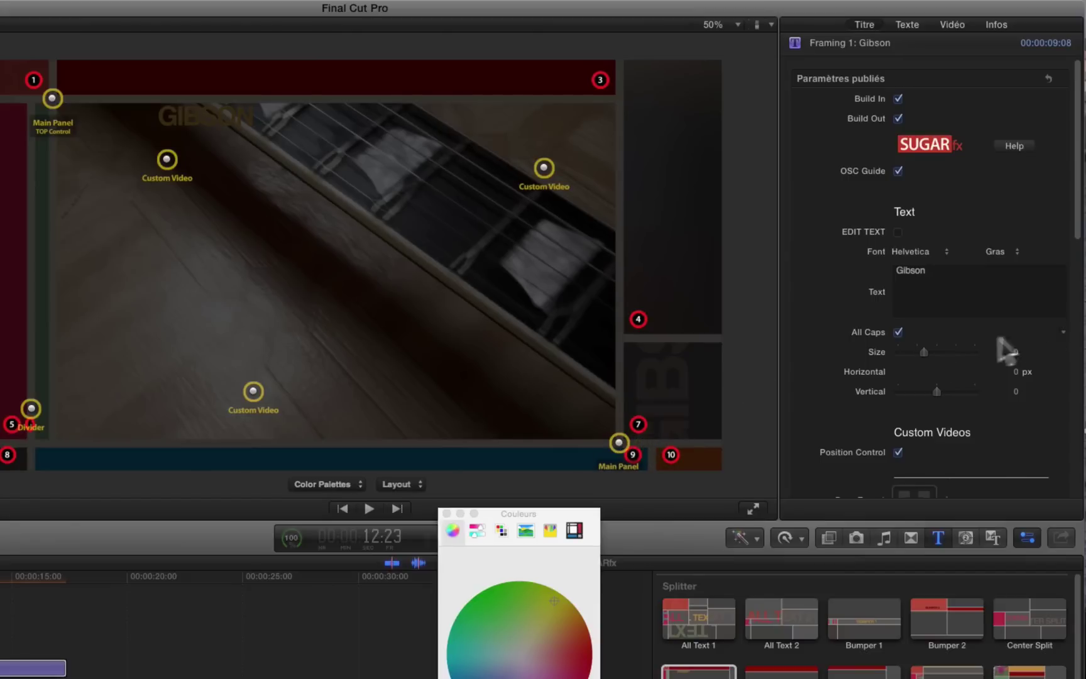
Set the Gibson text's vertical position to -18 and move the lower Main Panel control outward to narrow panels 4, 7 and 10.
{"action": "left_click", "coordinate": [1017, 371]}
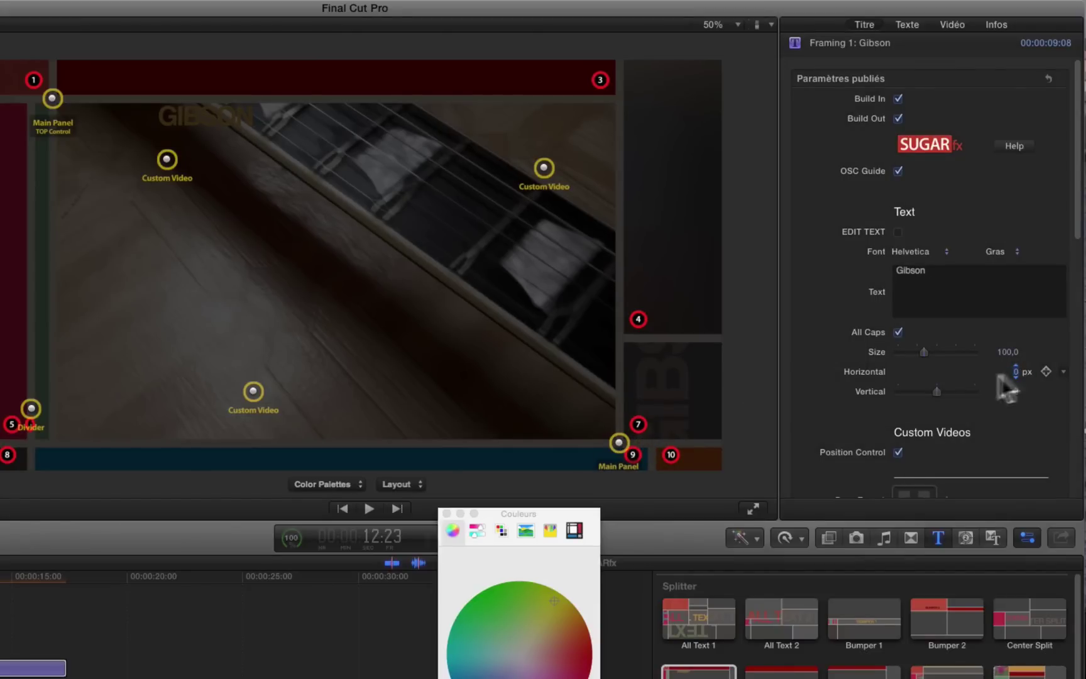
{"action": "left_click_drag", "start_coordinate": [936, 387], "coordinate": [928, 388]}
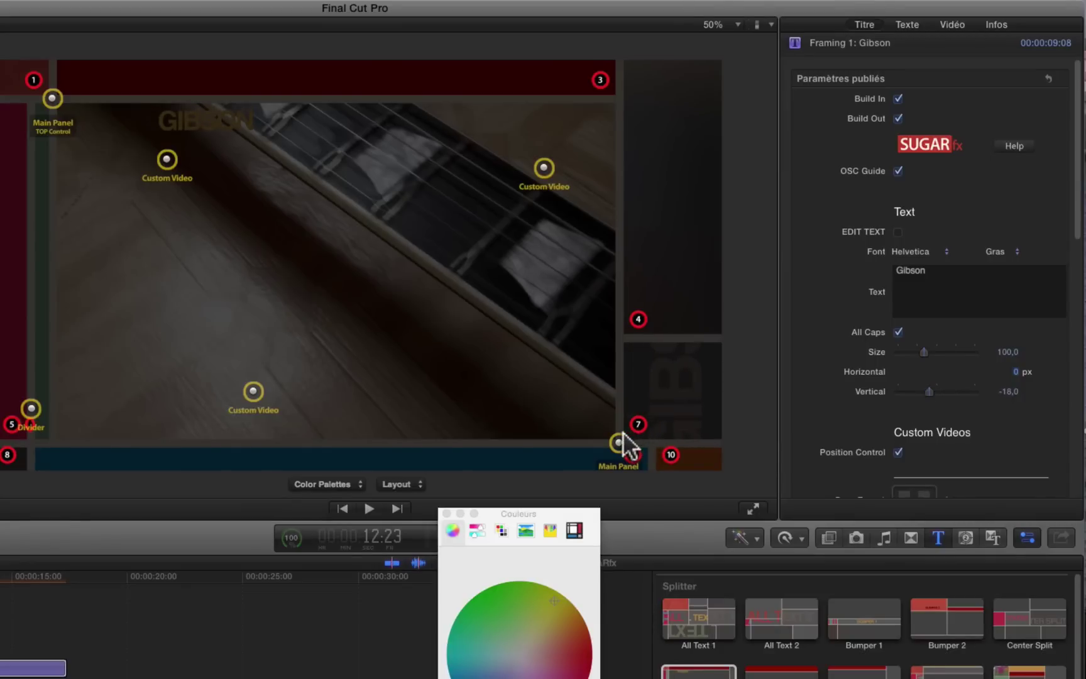
{"action": "mouse_move", "coordinate": [620, 444]}
{"action": "left_mouse_down"}
{"action": "mouse_move", "coordinate": [641, 449]}
{"action": "mouse_move", "coordinate": [634, 439]}
{"action": "left_mouse_up"}
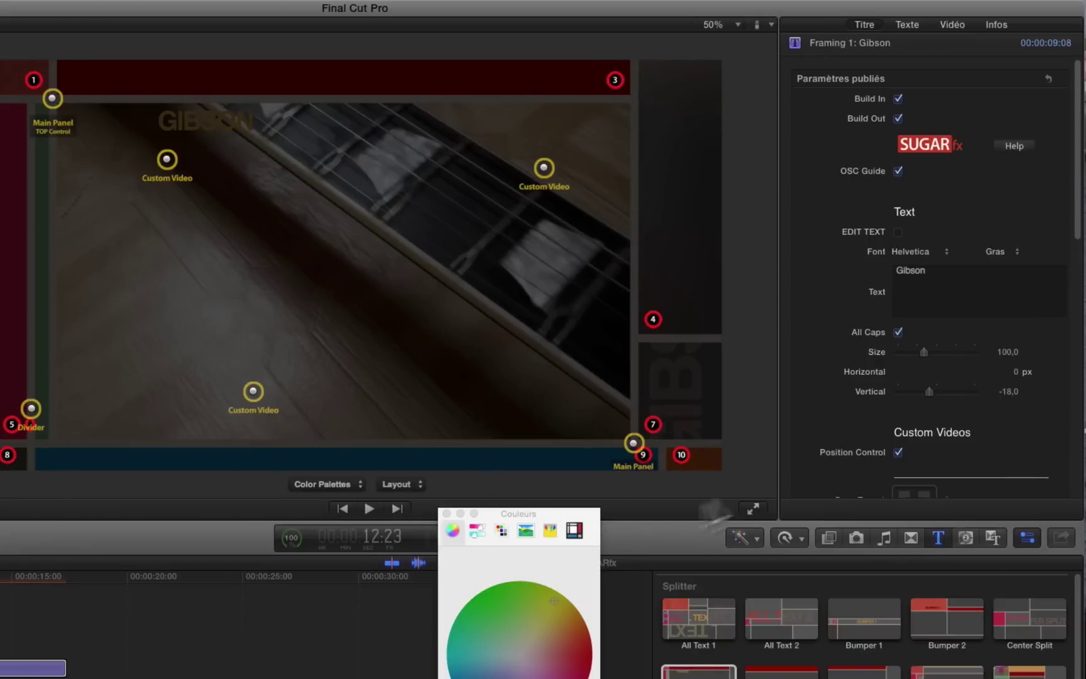
Hide the OSC Guide and preview the Gibson title over clip C0150.
{"action": "left_click", "coordinate": [900, 172]}
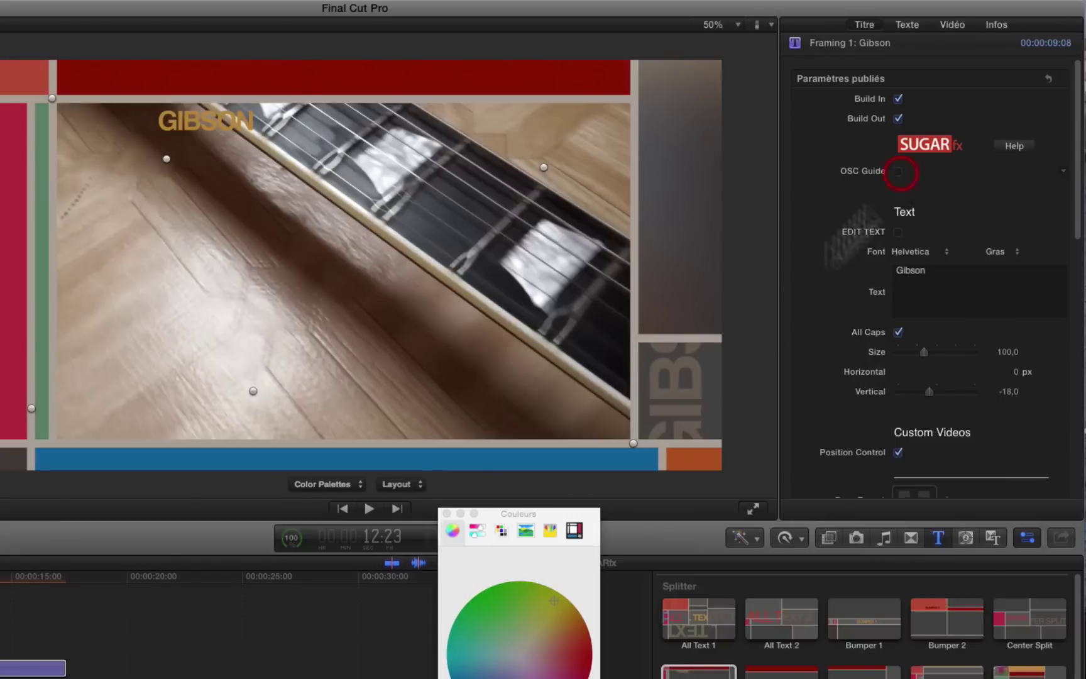
{"action": "key", "text": "space"}
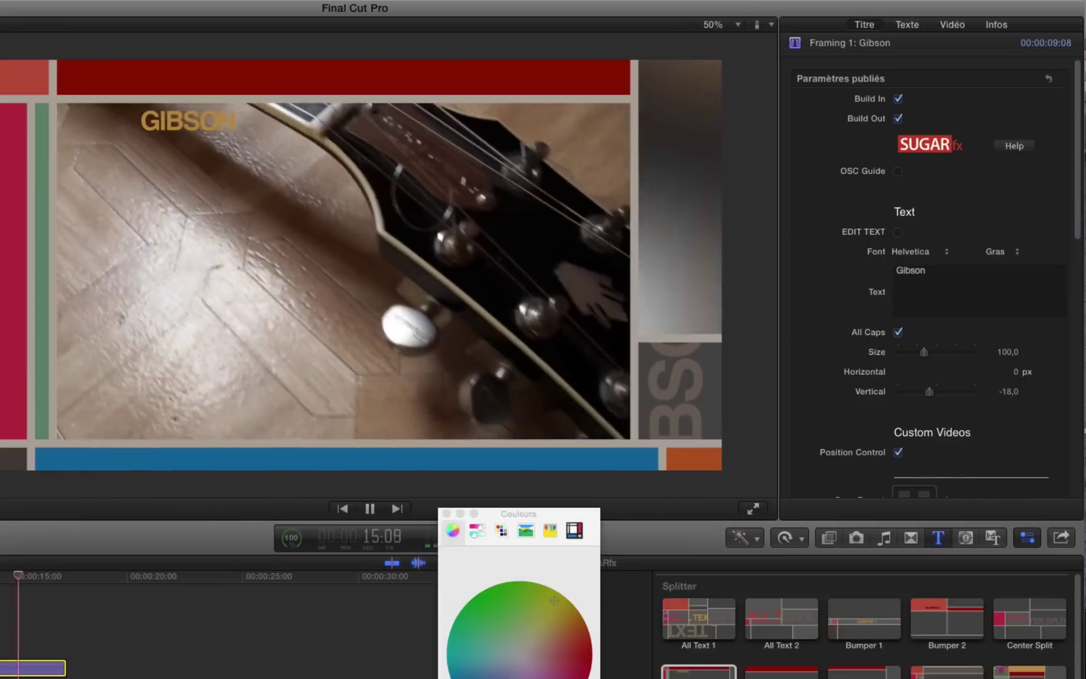
{"action": "key", "text": "space"}
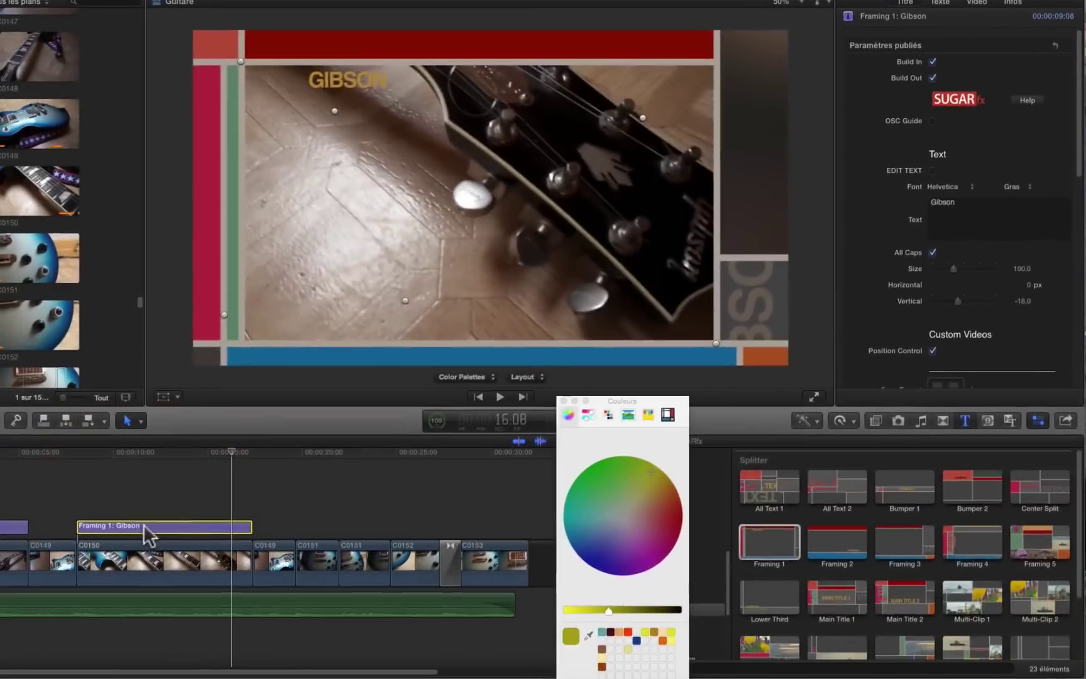
Delete the Gibson title and the other title over the opening clip from the timeline.
{"action": "key", "text": "Delete"}
{"action": "left_click", "coordinate": [12, 526]}
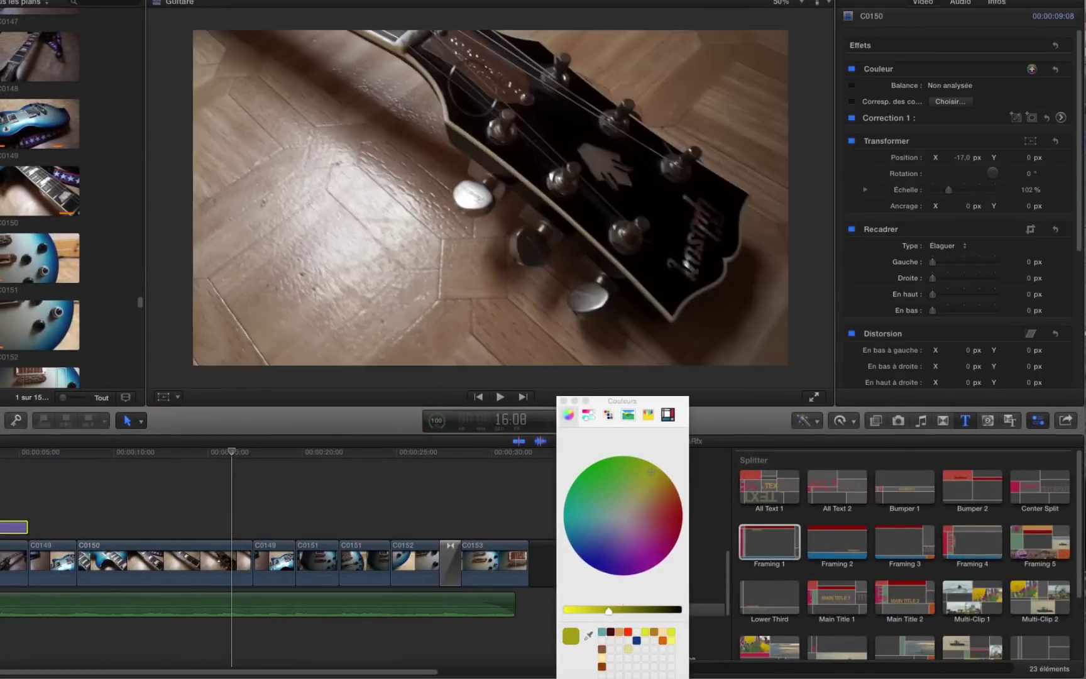
{"action": "key", "text": "Delete"}
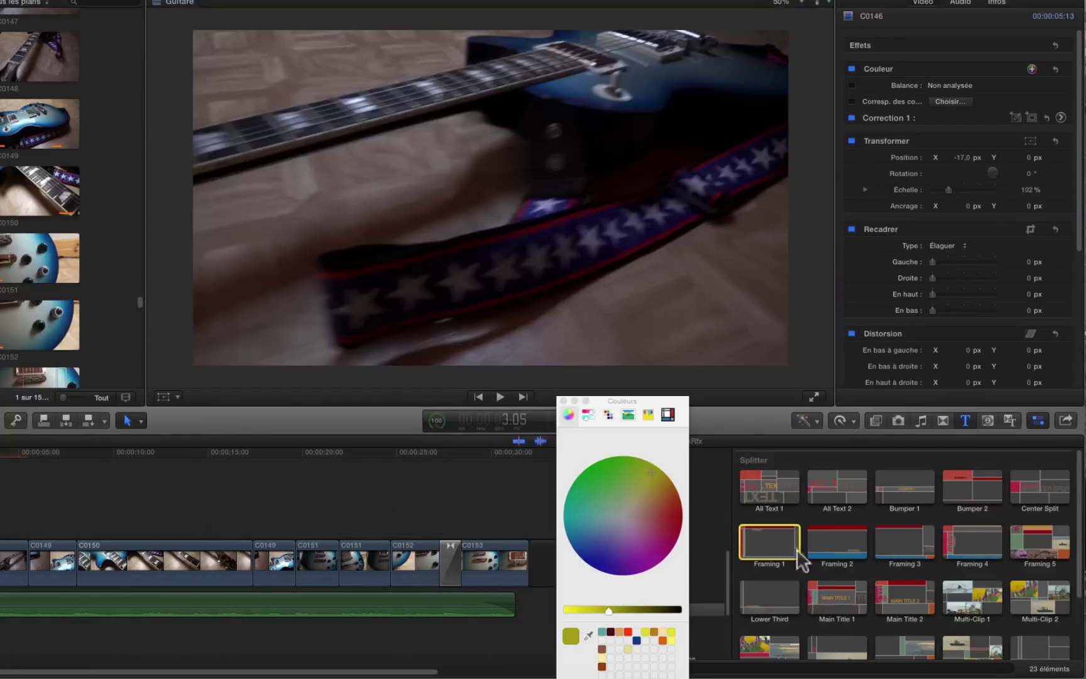
Add a Main Title 2 title above clip C0146 and extend it to the clip's end.
{"action": "left_click_drag", "start_coordinate": [899, 605], "coordinate": [11, 533]}
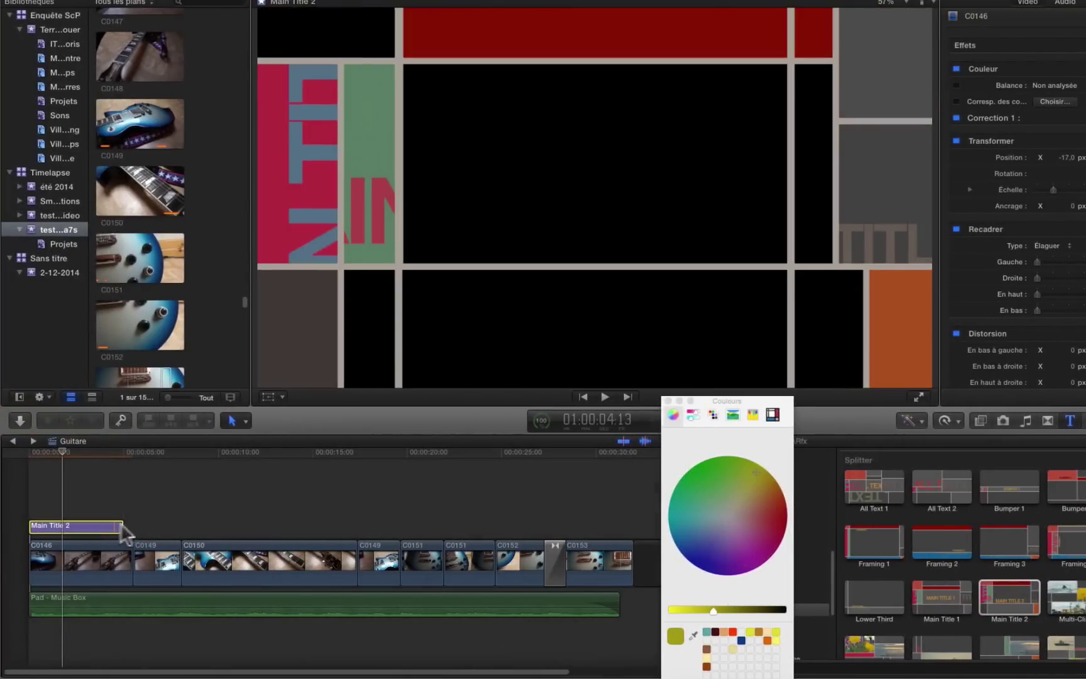
{"action": "left_click_drag", "start_coordinate": [124, 525], "coordinate": [132, 525]}
{"action": "left_click", "coordinate": [81, 461]}
Replace the Main Title 2 text with "Robot guitar".
{"action": "left_click", "coordinate": [97, 526]}
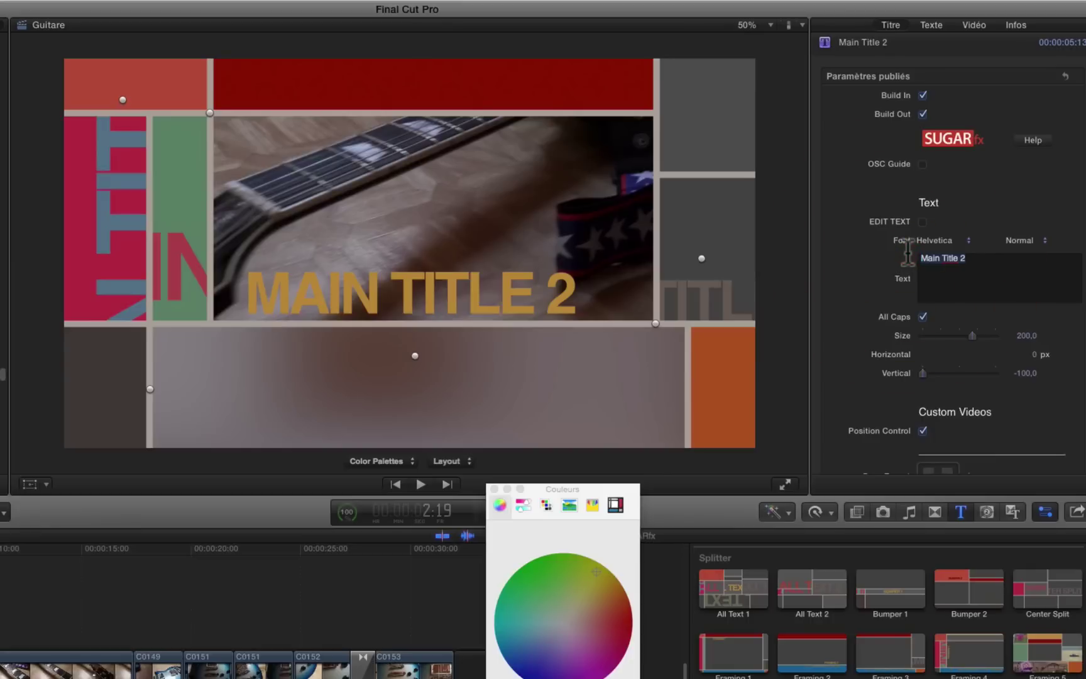
{"action": "type", "text": "RE"}
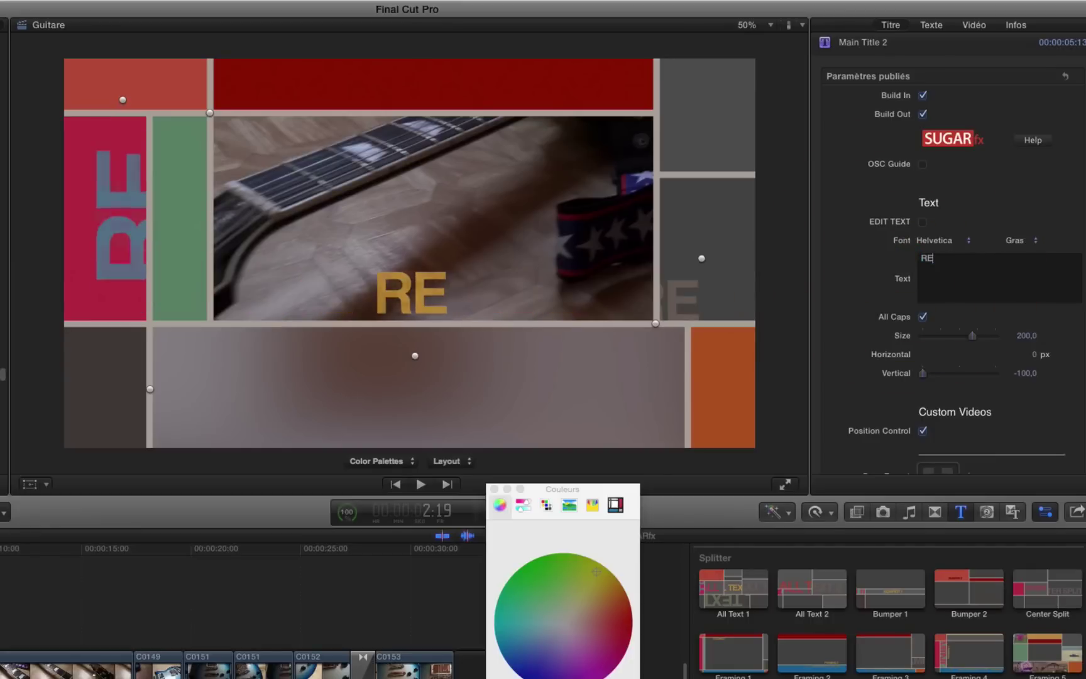
{"action": "type", "text": "obot guitar"}
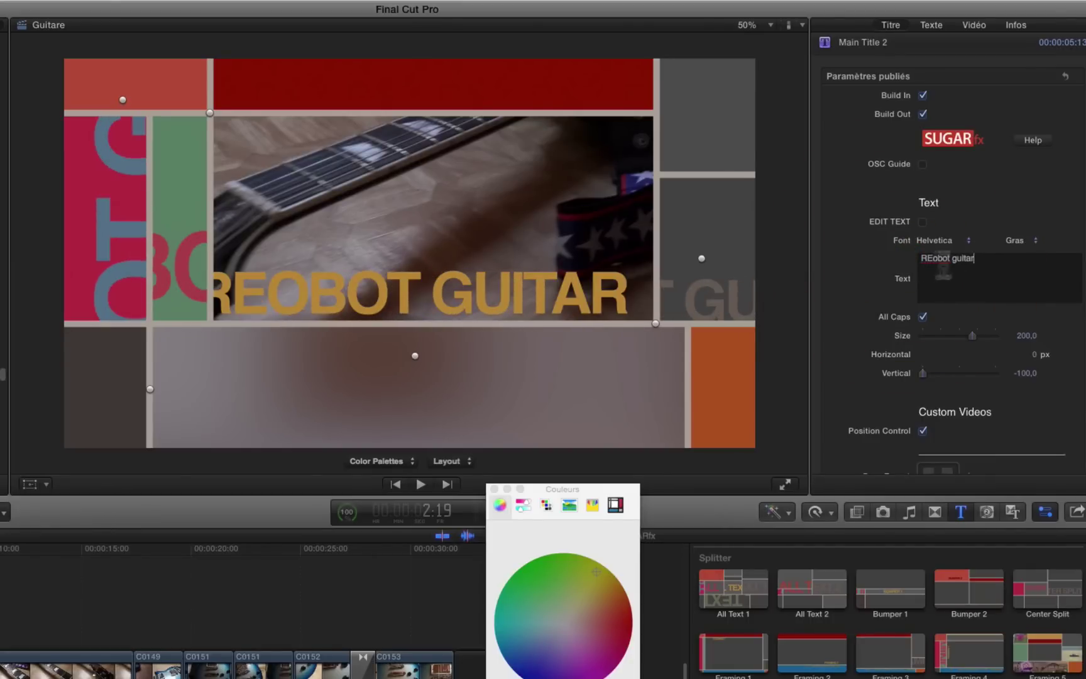
{"action": "left_click", "coordinate": [930, 261]}
{"action": "key", "text": "BackSpace"}
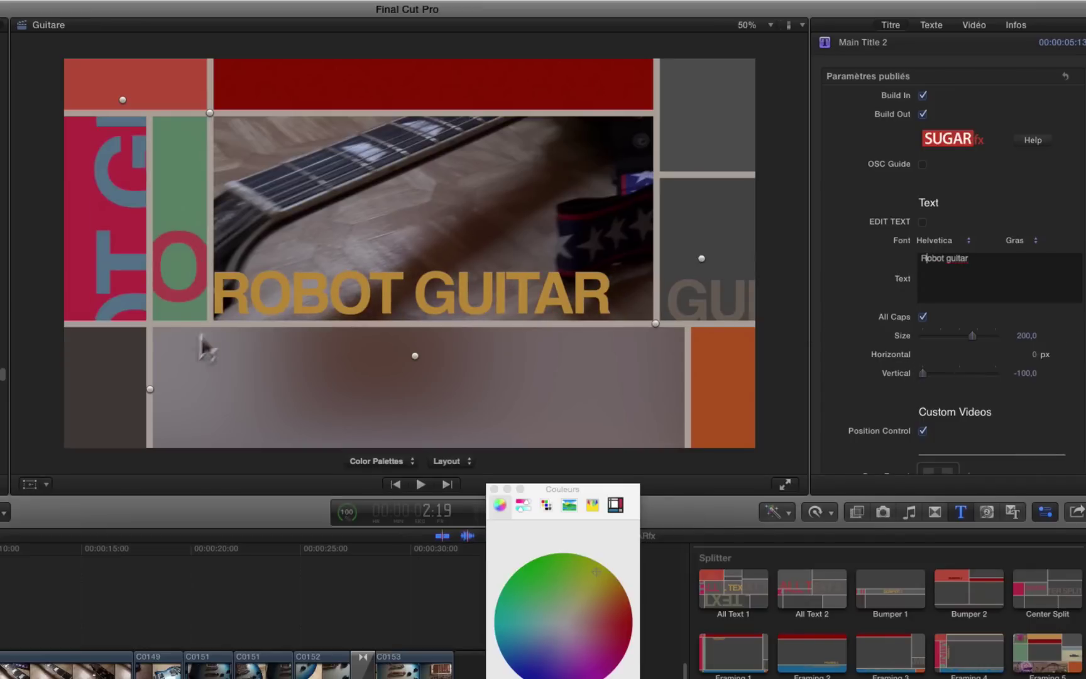
Show the OSC Guide and reposition the top and bottom Main Panel controls and the Divider to enlarge the main panel and narrow panel 5.
{"action": "left_click", "coordinate": [922, 164]}
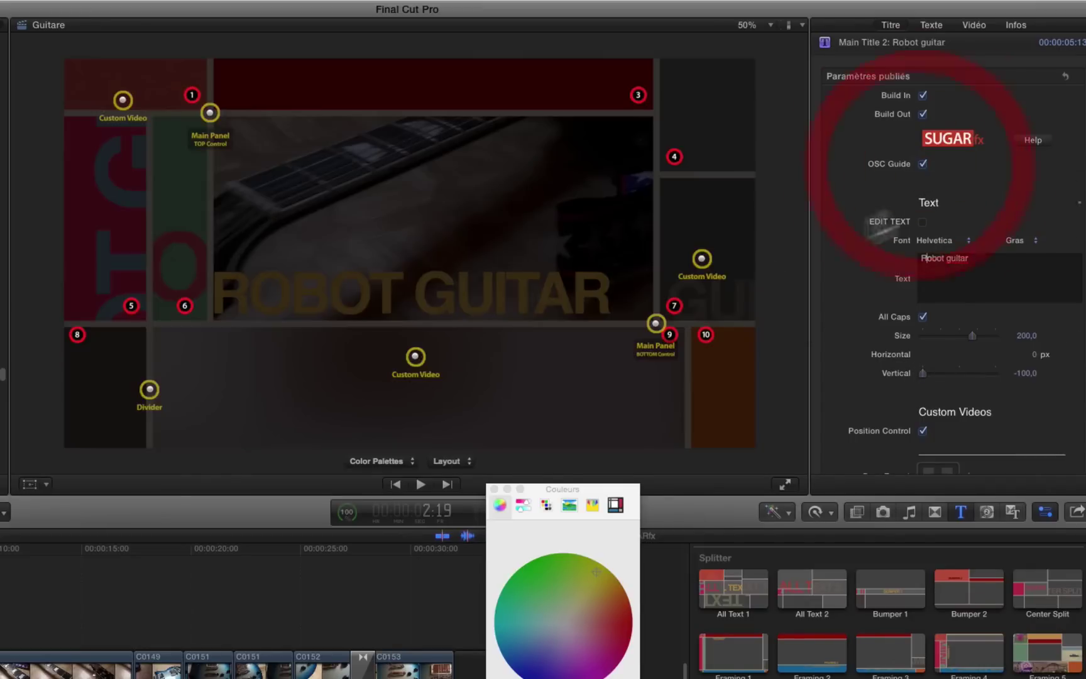
{"action": "left_click_drag", "start_coordinate": [210, 113], "coordinate": [196, 126]}
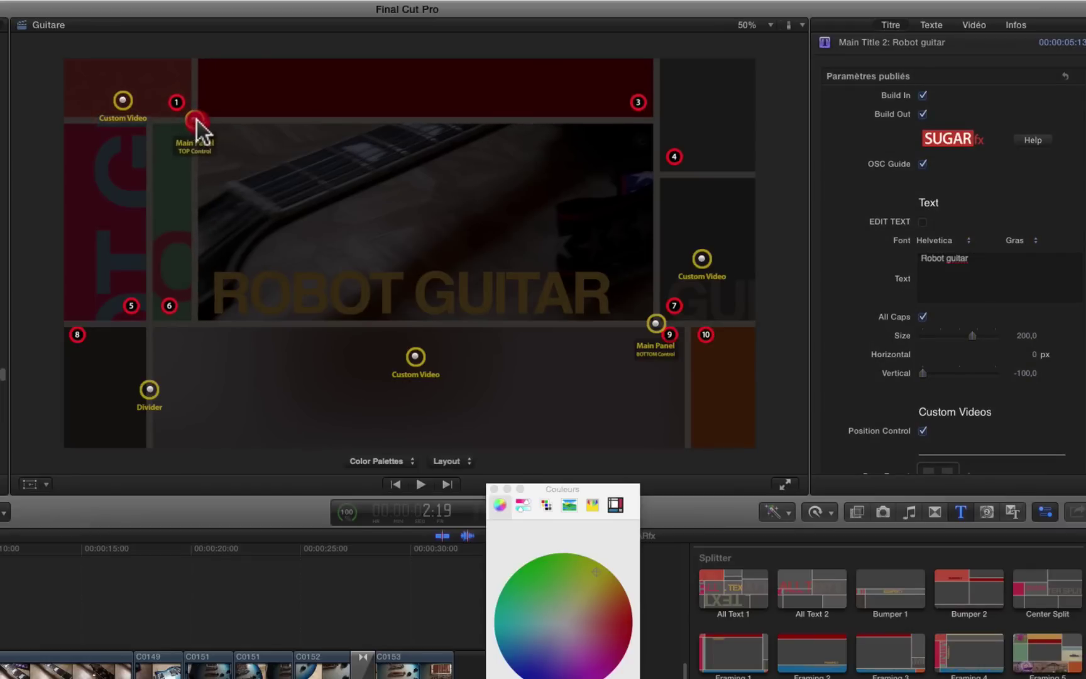
{"action": "left_click_drag", "start_coordinate": [657, 339], "coordinate": [635, 341]}
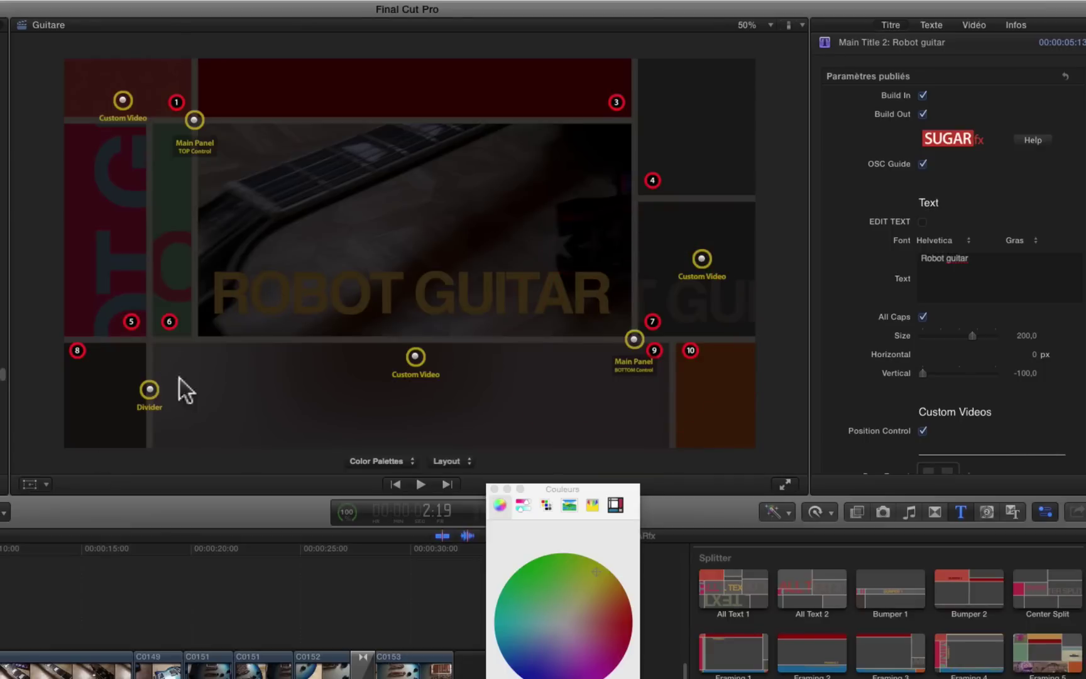
{"action": "left_click_drag", "start_coordinate": [150, 389], "coordinate": [139, 390]}
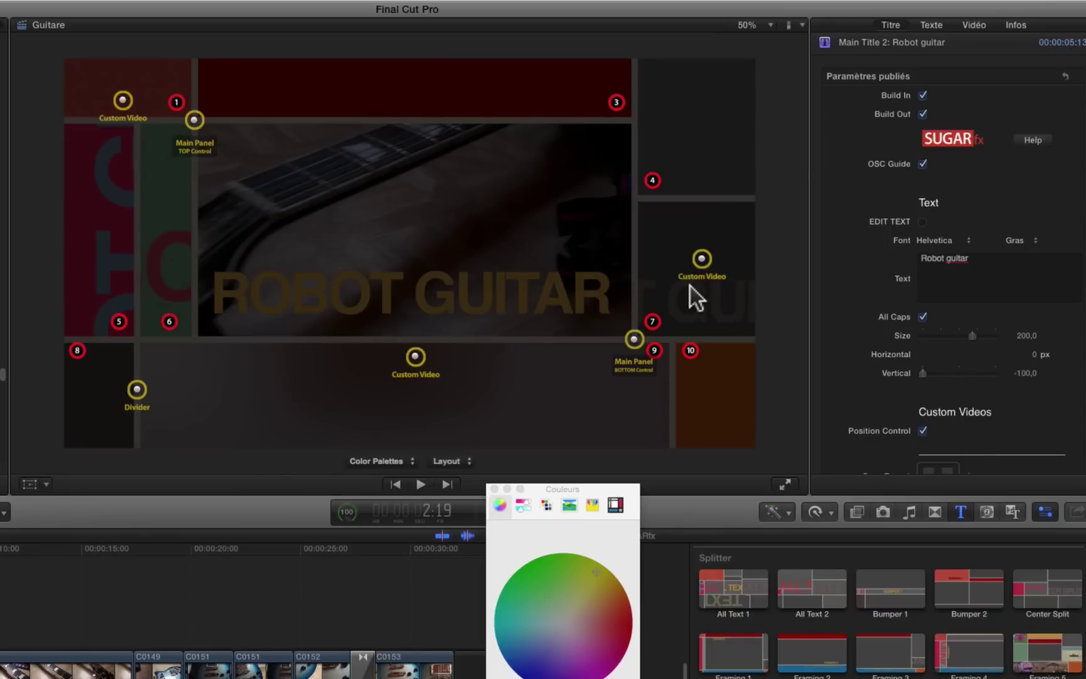
Set panel 7 of the Robot guitar title to See through in the advanced settings.
{"action": "scroll", "coordinate": [933, 345], "scroll_direction": "down", "scroll_amount": 1}
{"action": "scroll", "coordinate": [933, 345], "scroll_direction": "down", "scroll_amount": 10}
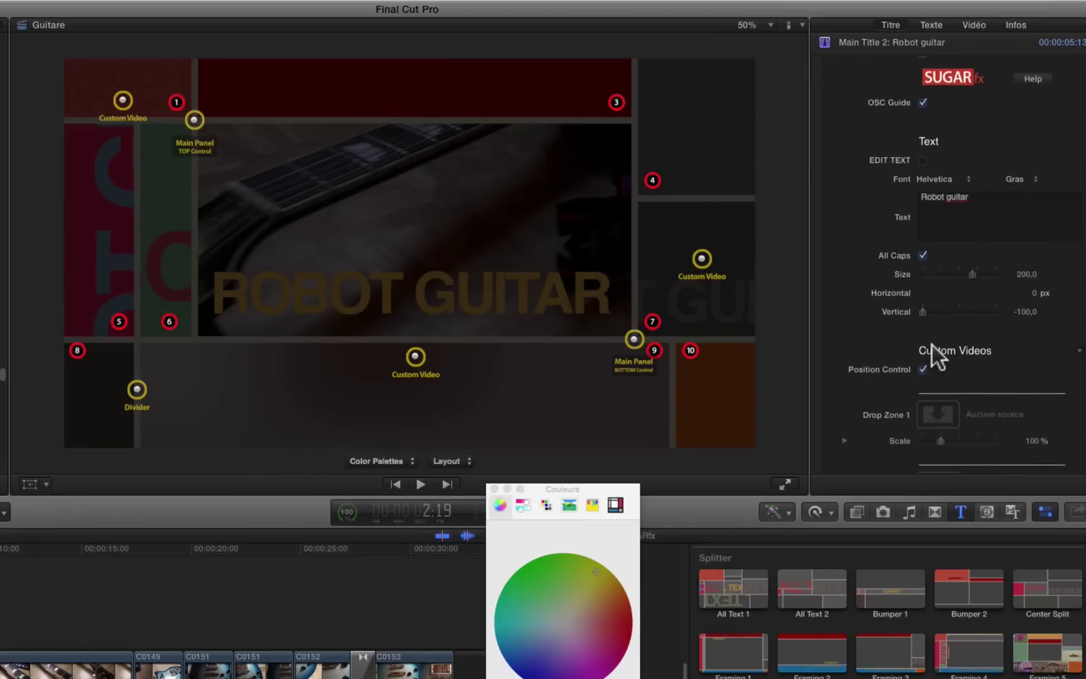
{"action": "scroll", "coordinate": [932, 343], "scroll_direction": "down", "scroll_amount": 12}
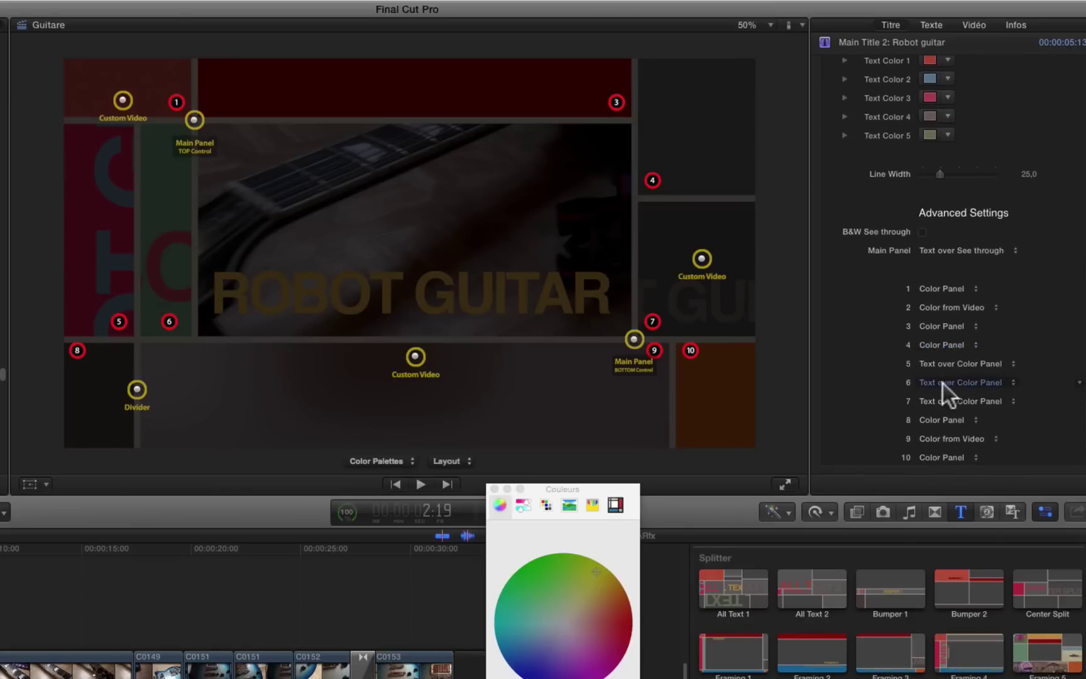
{"action": "left_click", "coordinate": [945, 401]}
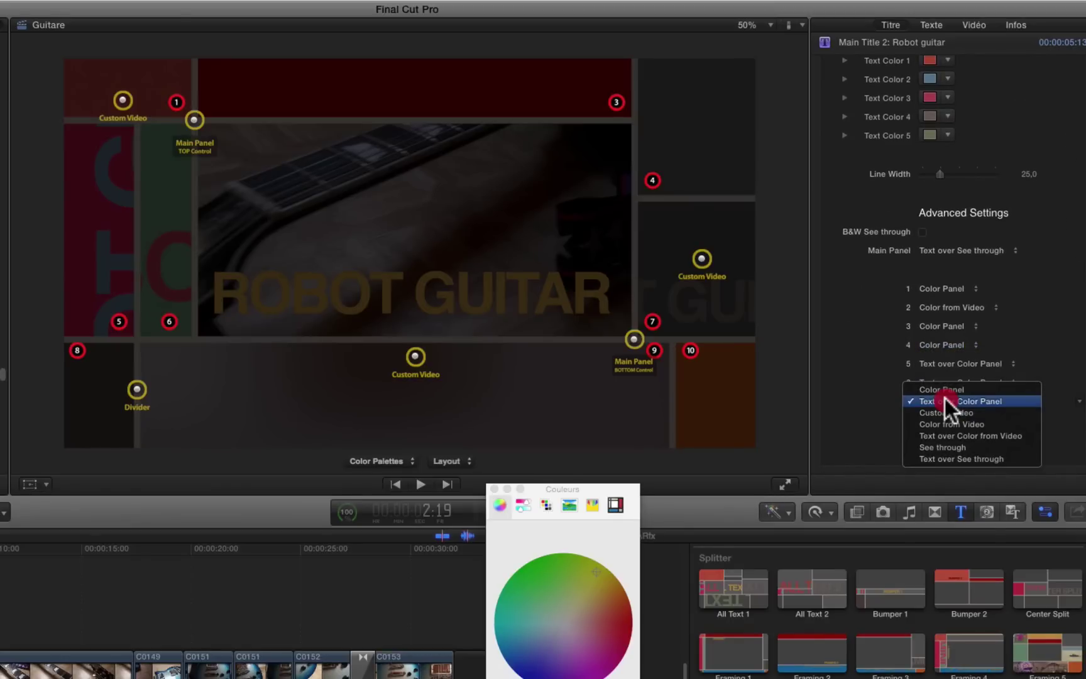
{"action": "left_click", "coordinate": [942, 446]}
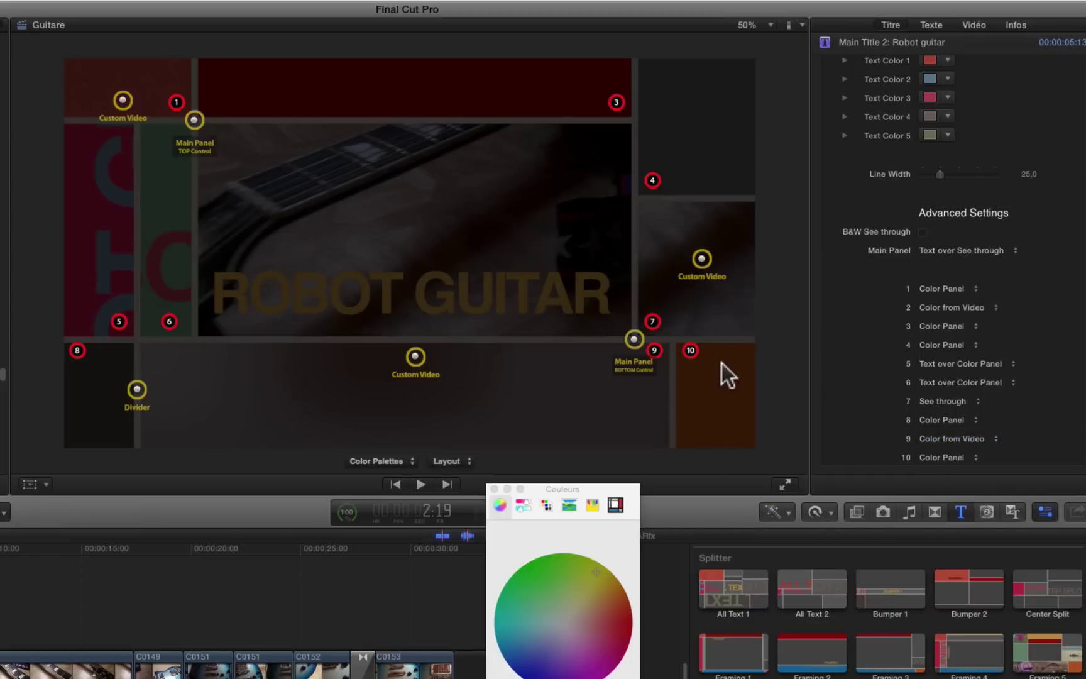
Switch the palette selection to Color : Lines and set the line color to blue.
{"action": "scroll", "coordinate": [915, 175], "scroll_direction": "up", "scroll_amount": 4}
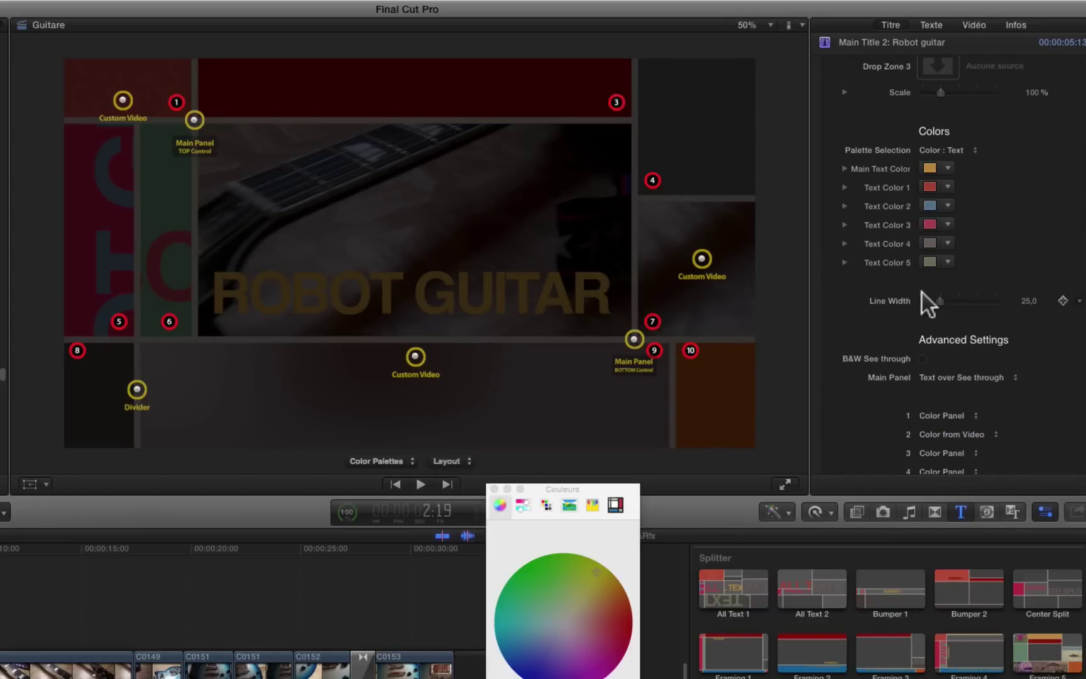
{"action": "left_click", "coordinate": [956, 150]}
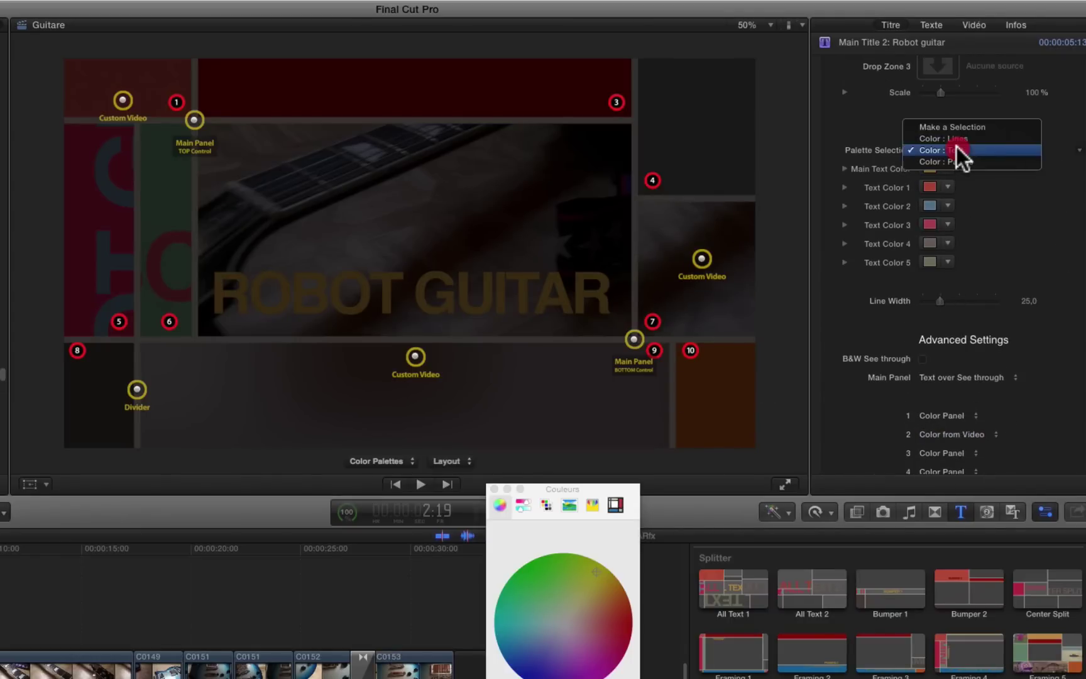
{"action": "left_click", "coordinate": [957, 138]}
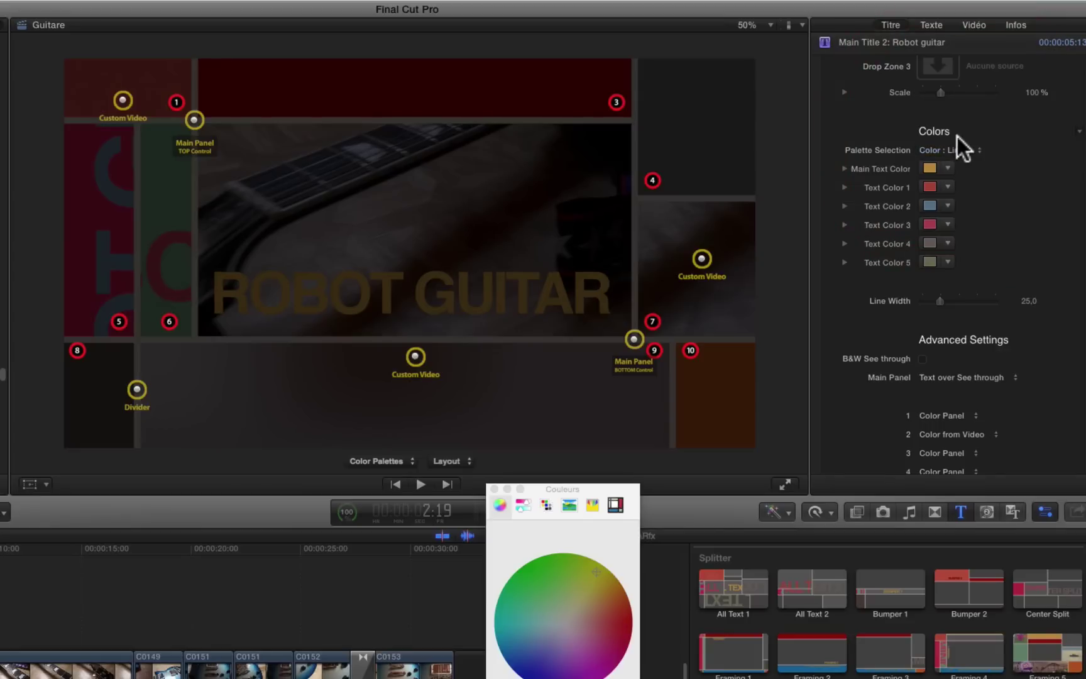
{"action": "left_click", "coordinate": [931, 182]}
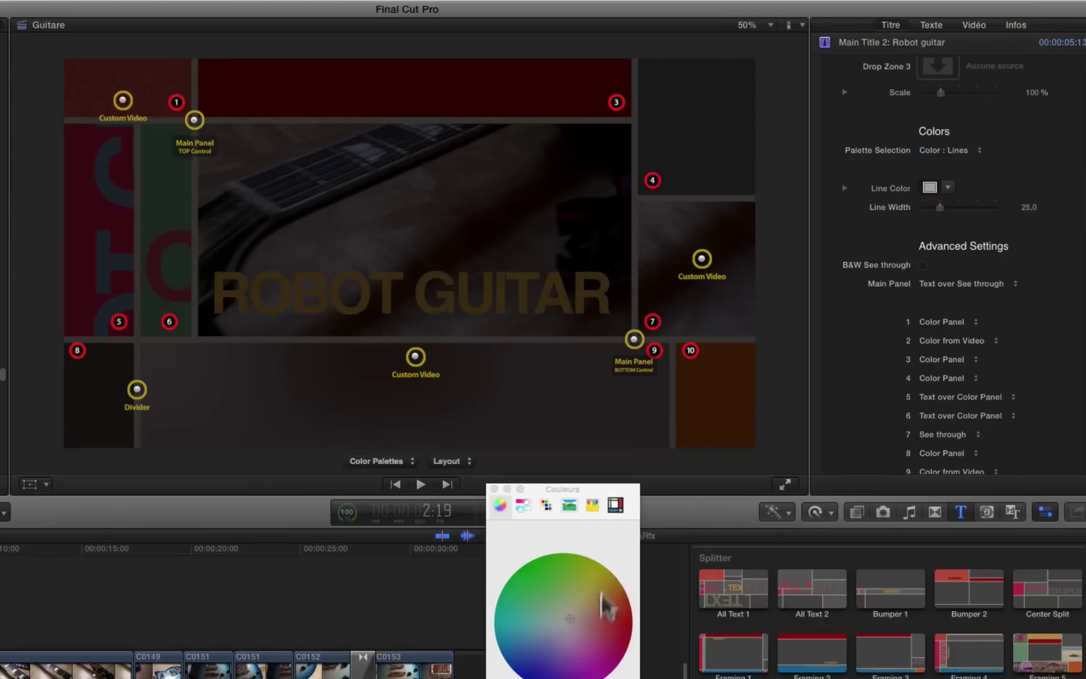
{"action": "left_click", "coordinate": [525, 675]}
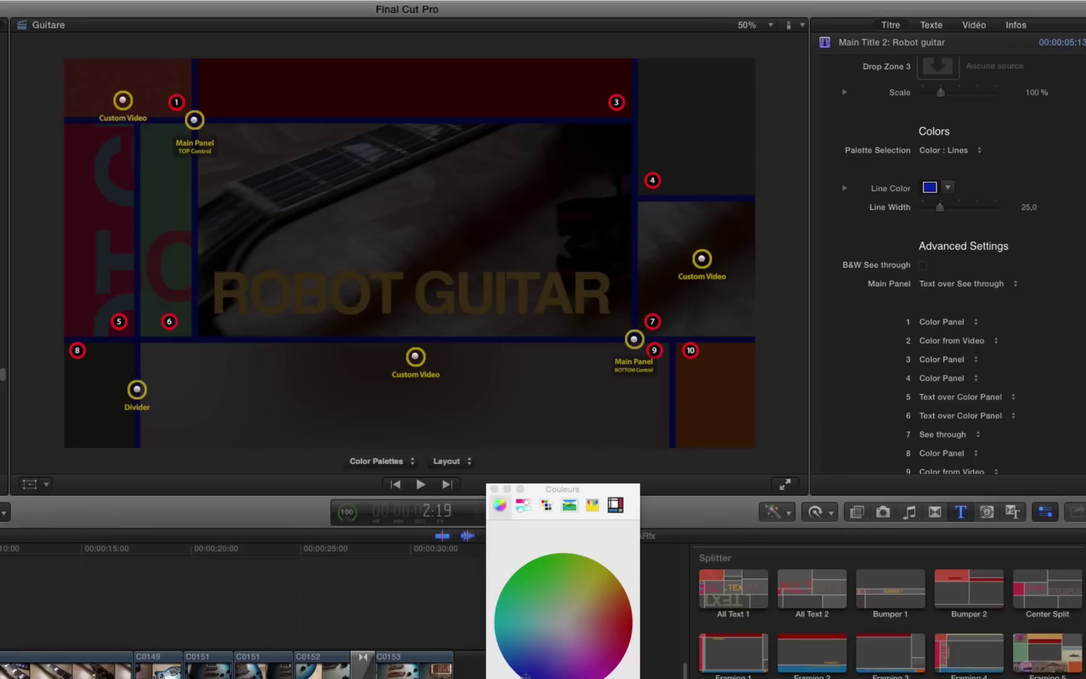
Increase the panel line width to about 37.91 and hide the OSC Guide.
{"action": "scroll", "coordinate": [940, 427], "scroll_direction": "up", "scroll_amount": 5}
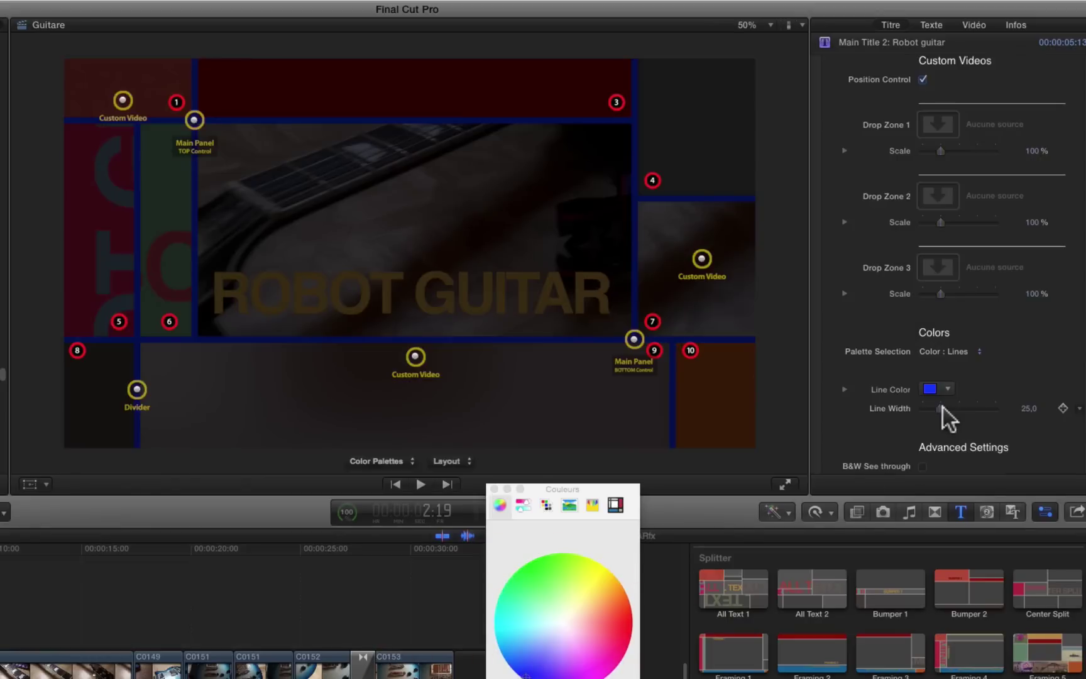
{"action": "left_click_drag", "start_coordinate": [950, 406], "coordinate": [951, 407]}
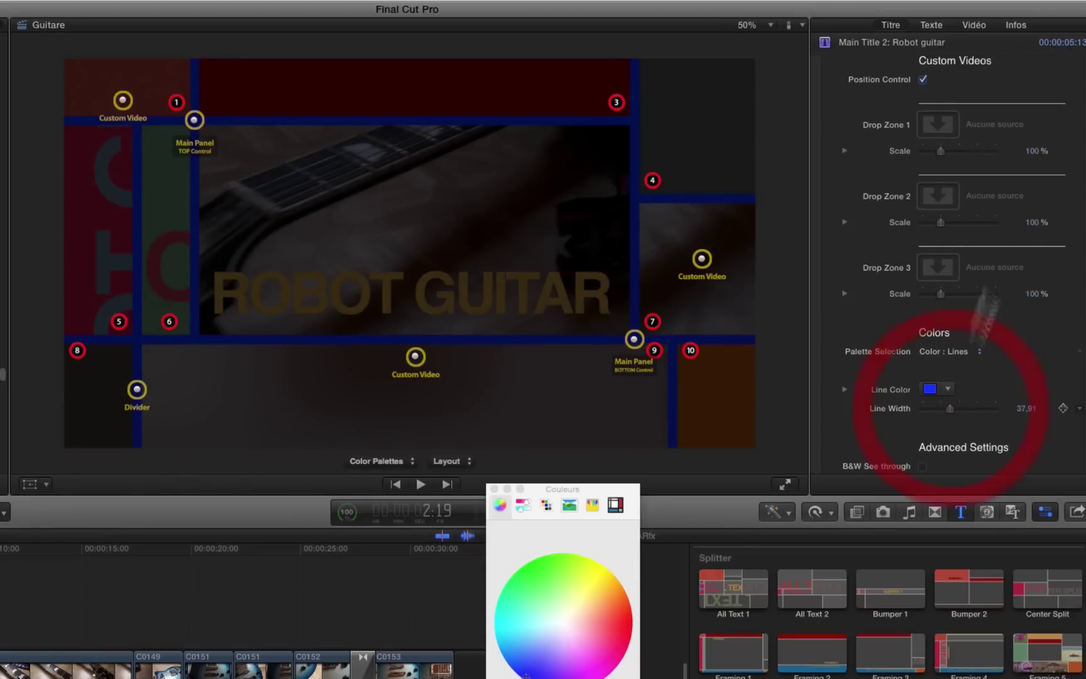
{"action": "scroll", "coordinate": [871, 129], "scroll_direction": "up", "scroll_amount": 2}
{"action": "scroll", "coordinate": [861, 121], "scroll_direction": "up", "scroll_amount": 8}
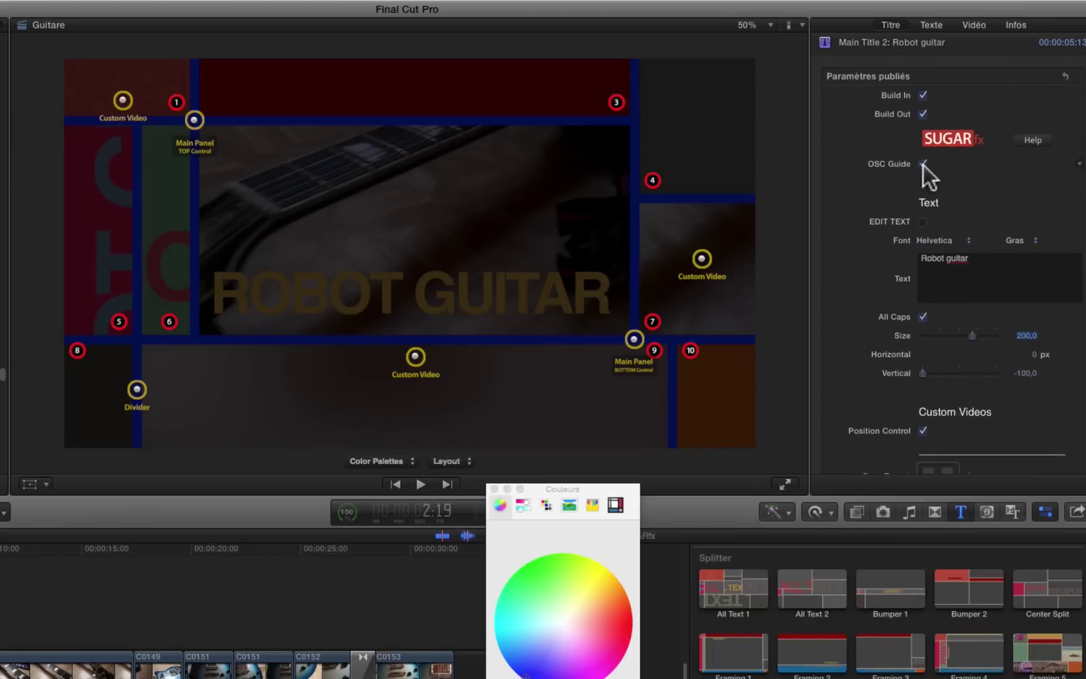
{"action": "left_click", "coordinate": [923, 164]}
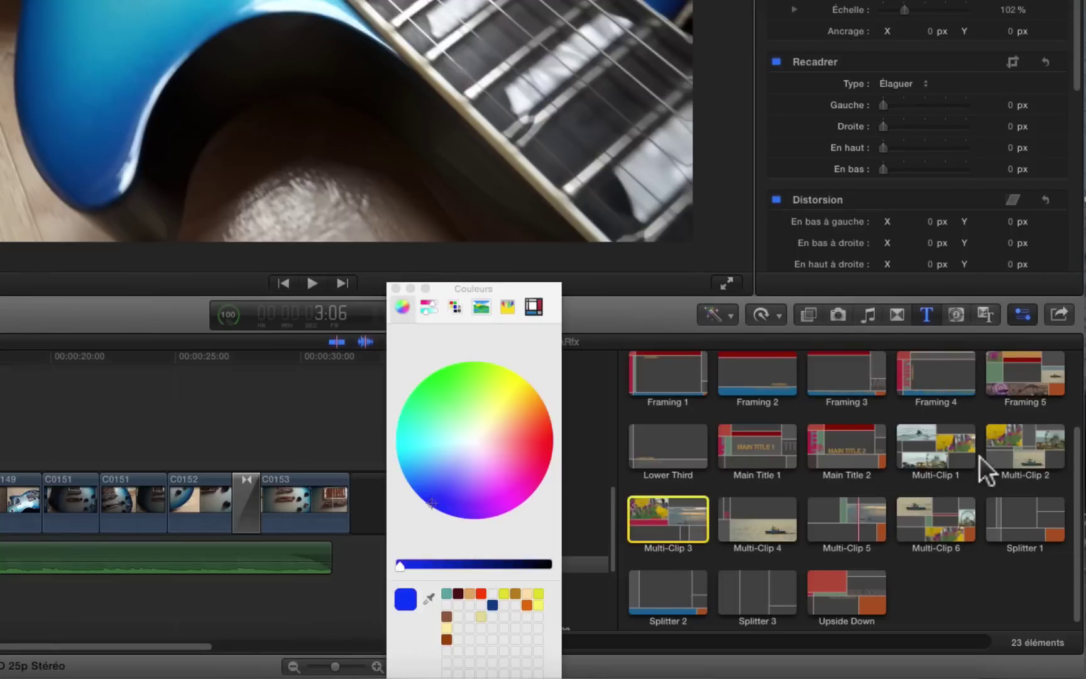
Add the Multi-Clip 1 title above the start of clip C0150 and trim its duration to 4:12.
{"action": "left_click_drag", "start_coordinate": [938, 449], "coordinate": [89, 397]}
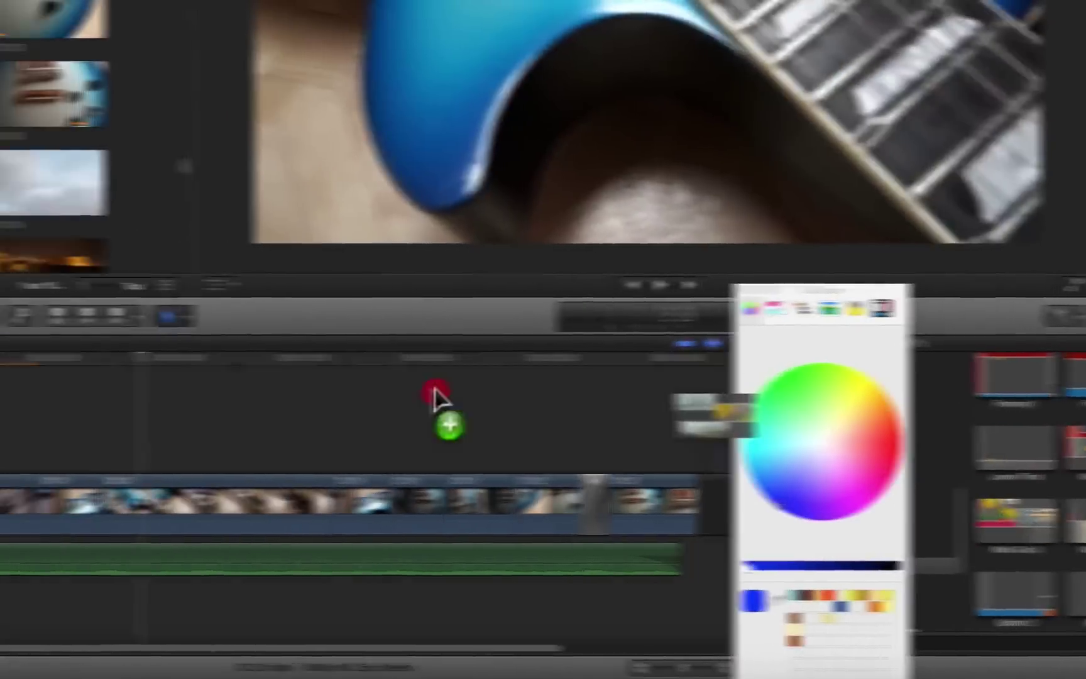
{"action": "left_click_drag", "start_coordinate": [437, 396], "coordinate": [197, 458]}
{"action": "mouse_move", "coordinate": [320, 458]}
{"action": "left_mouse_down"}
{"action": "mouse_move", "coordinate": [359, 452]}
{"action": "mouse_move", "coordinate": [302, 458]}
{"action": "left_mouse_up"}
{"action": "left_click", "coordinate": [250, 360]}
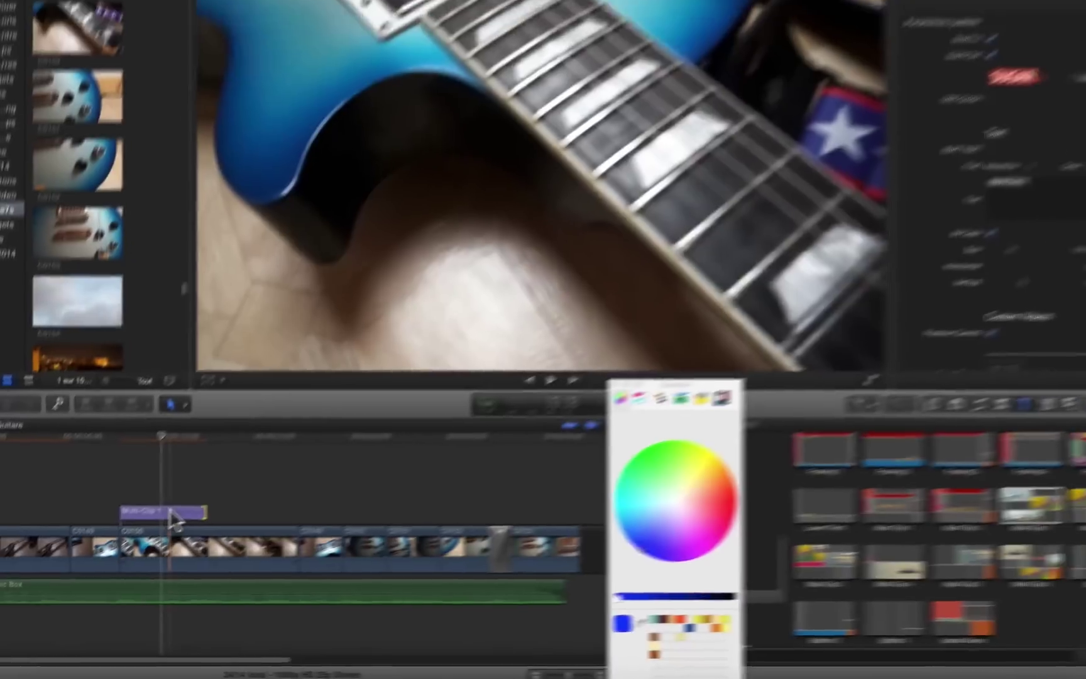
Fill the Multi-Clip 1 title's Drop Zones 1, 2 and 3 with clips C0150, C0152 and C0153, and apply them.
{"action": "left_click", "coordinate": [171, 515]}
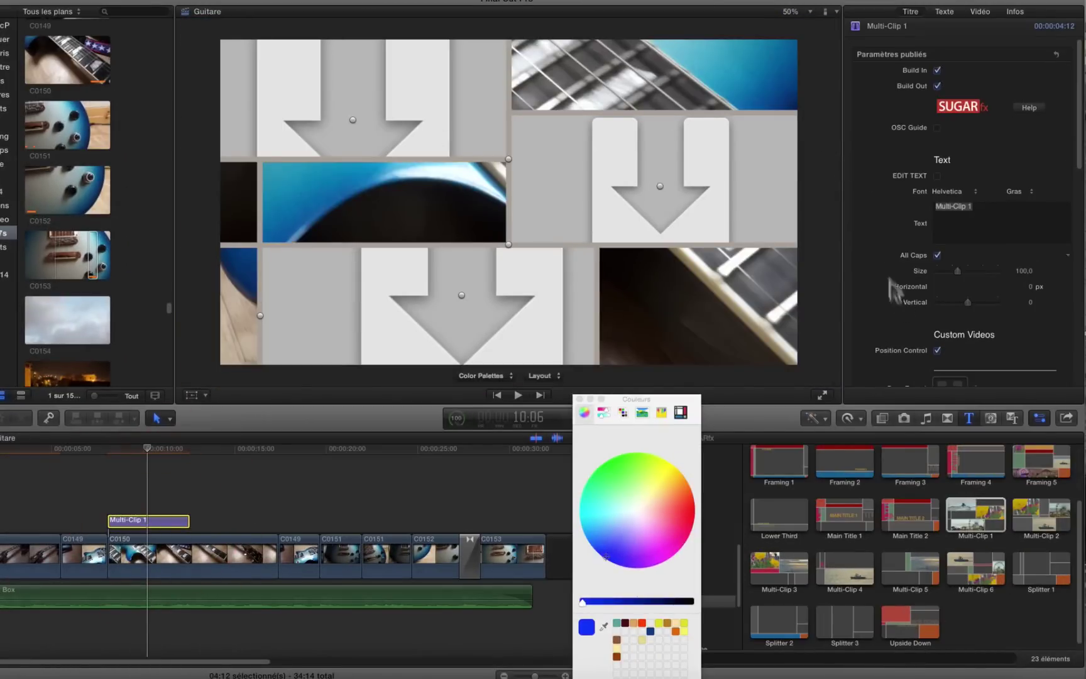
{"action": "scroll", "coordinate": [887, 308], "scroll_direction": "down", "scroll_amount": 4}
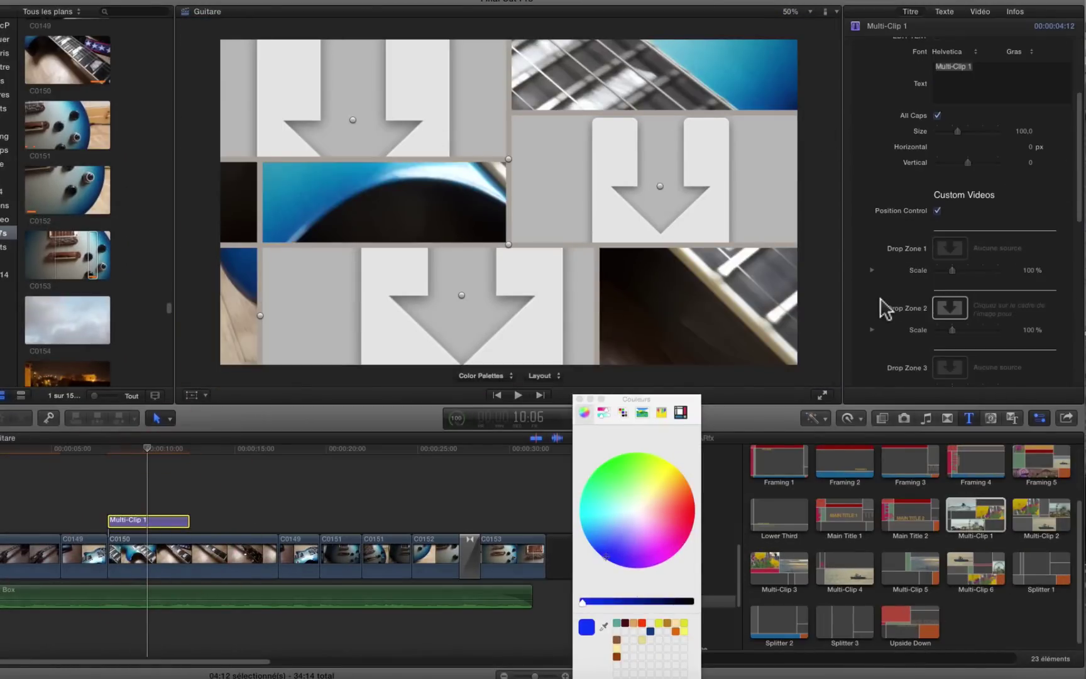
{"action": "left_click", "coordinate": [947, 249]}
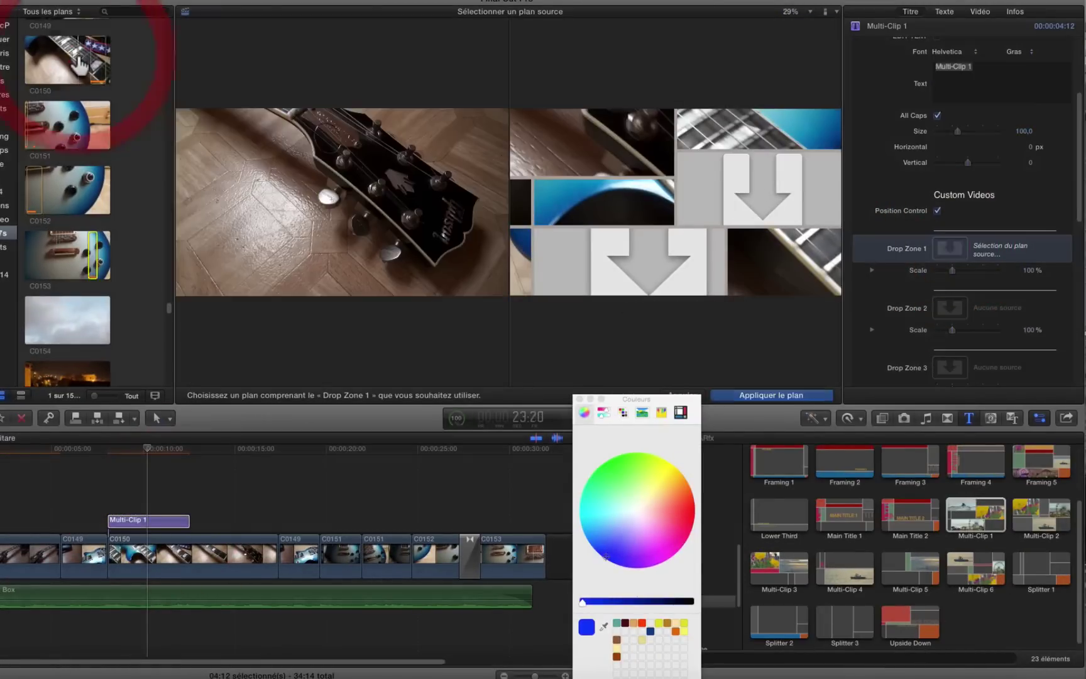
{"action": "left_click", "coordinate": [93, 60]}
{"action": "left_click", "coordinate": [949, 307]}
{"action": "left_click", "coordinate": [57, 203]}
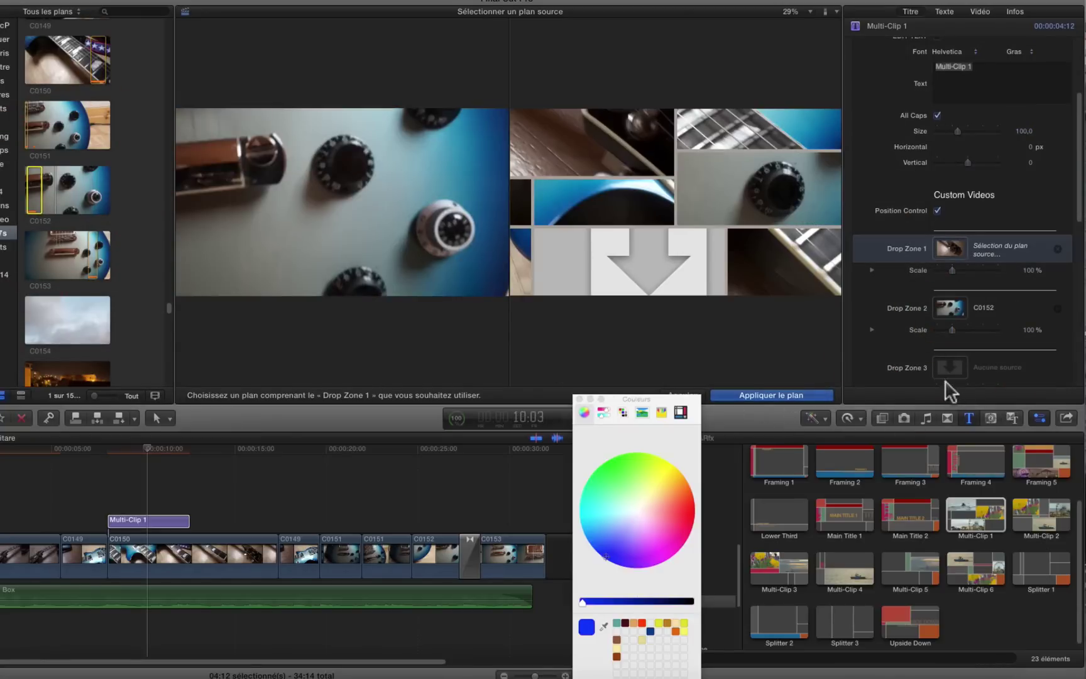
{"action": "left_click", "coordinate": [949, 370]}
{"action": "left_click", "coordinate": [39, 262]}
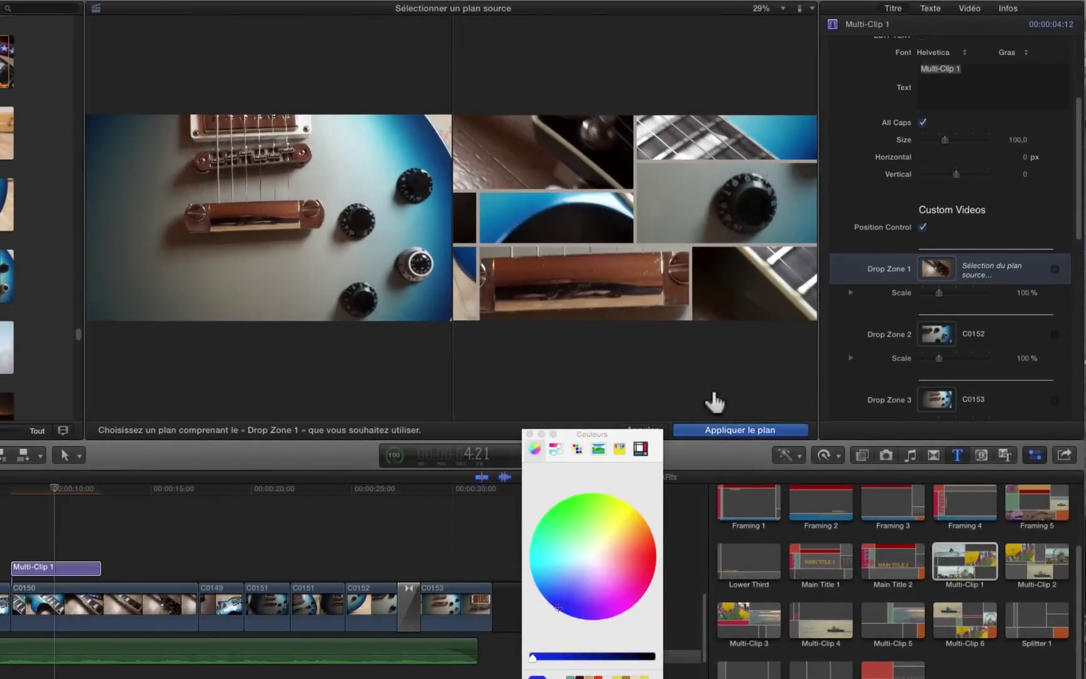
{"action": "left_click", "coordinate": [712, 432]}
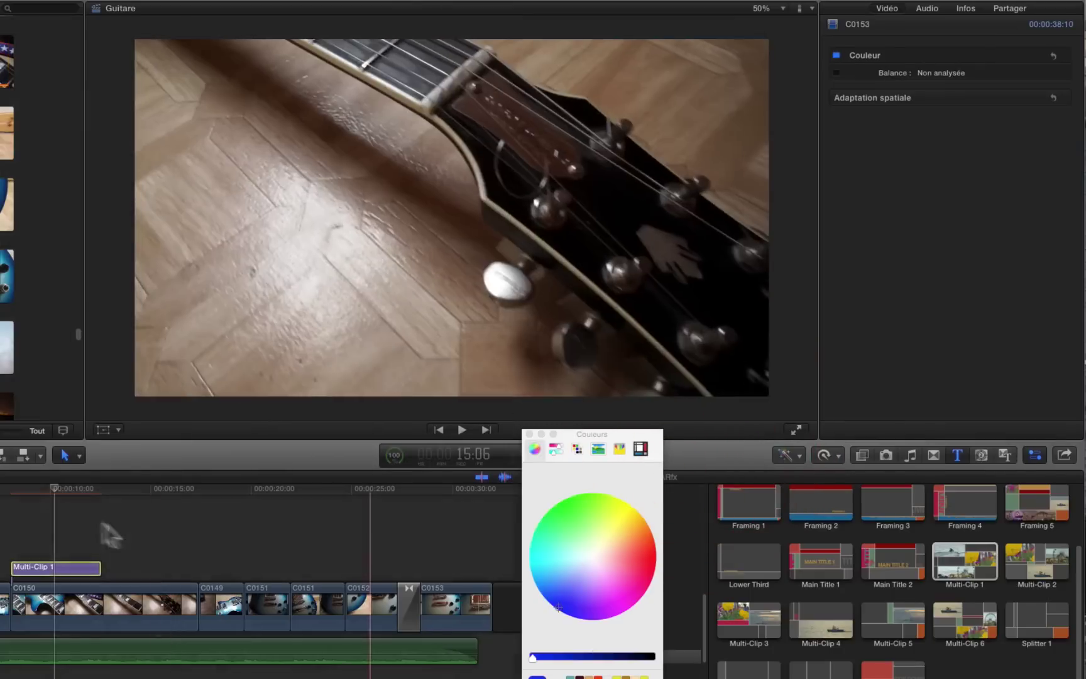
Scale the Drop Zone 2 clip of Multi-Clip 1 to 55% and shift it sideways within its panel.
{"action": "left_click", "coordinate": [49, 568]}
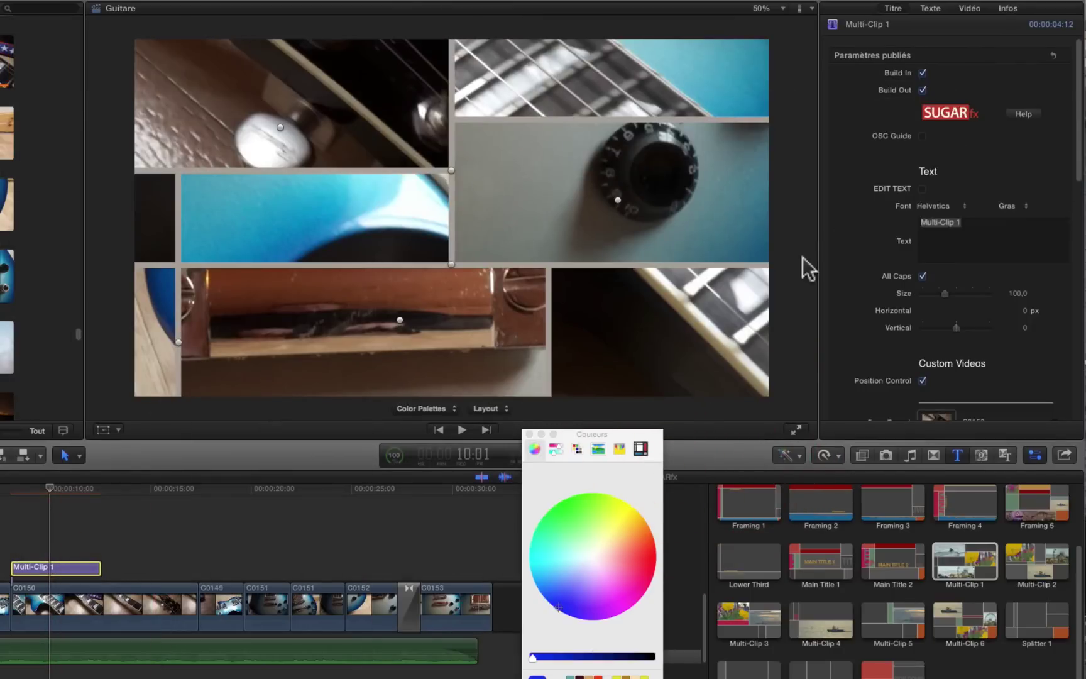
{"action": "scroll", "coordinate": [844, 266], "scroll_direction": "down", "scroll_amount": 5}
{"action": "scroll", "coordinate": [844, 266], "scroll_direction": "down", "scroll_amount": 4}
{"action": "left_click_drag", "start_coordinate": [939, 238], "coordinate": [931, 238]}
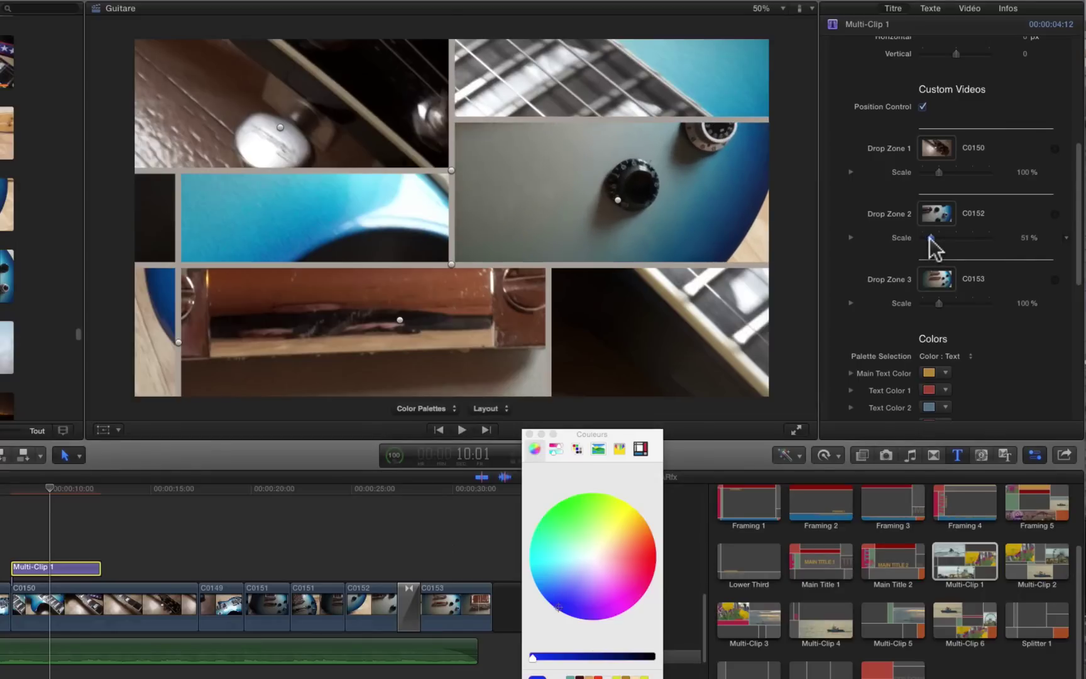
{"action": "left_click_drag", "start_coordinate": [618, 208], "coordinate": [584, 206]}
{"action": "scroll", "coordinate": [854, 252], "scroll_direction": "up", "scroll_amount": 2}
{"action": "left_click_drag", "start_coordinate": [936, 271], "coordinate": [932, 271]}
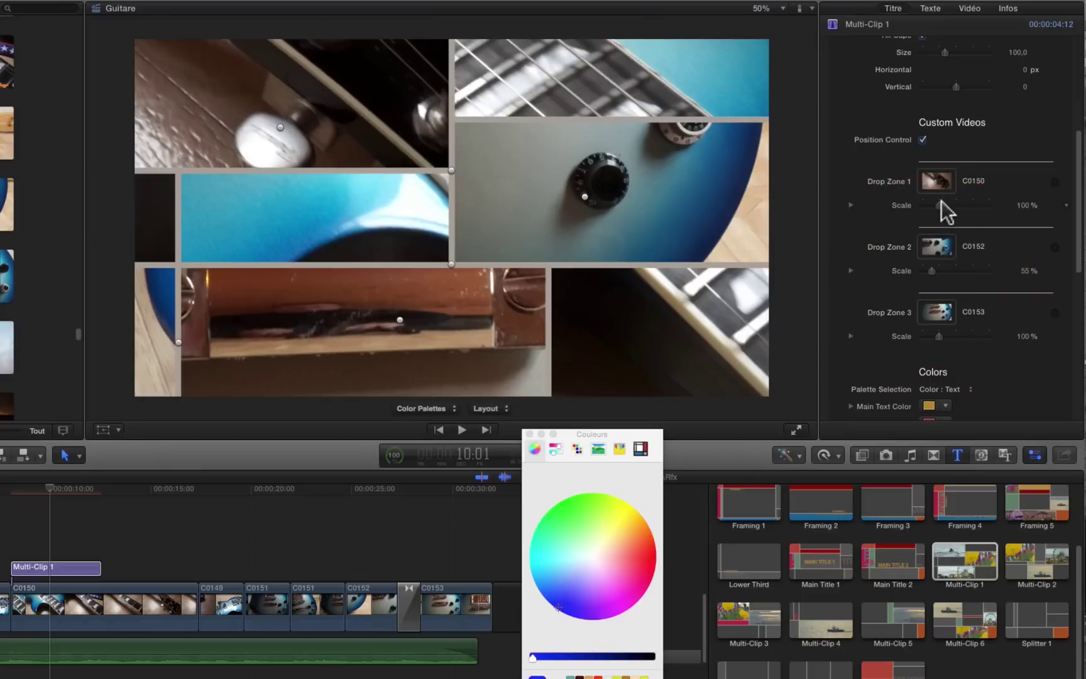
Scale the Drop Zone 1 clip to 47% and the Drop Zone 3 clip to 34%, repositioning both within their panels.
{"action": "left_click_drag", "start_coordinate": [938, 205], "coordinate": [930, 206]}
{"action": "left_click_drag", "start_coordinate": [277, 133], "coordinate": [280, 136]}
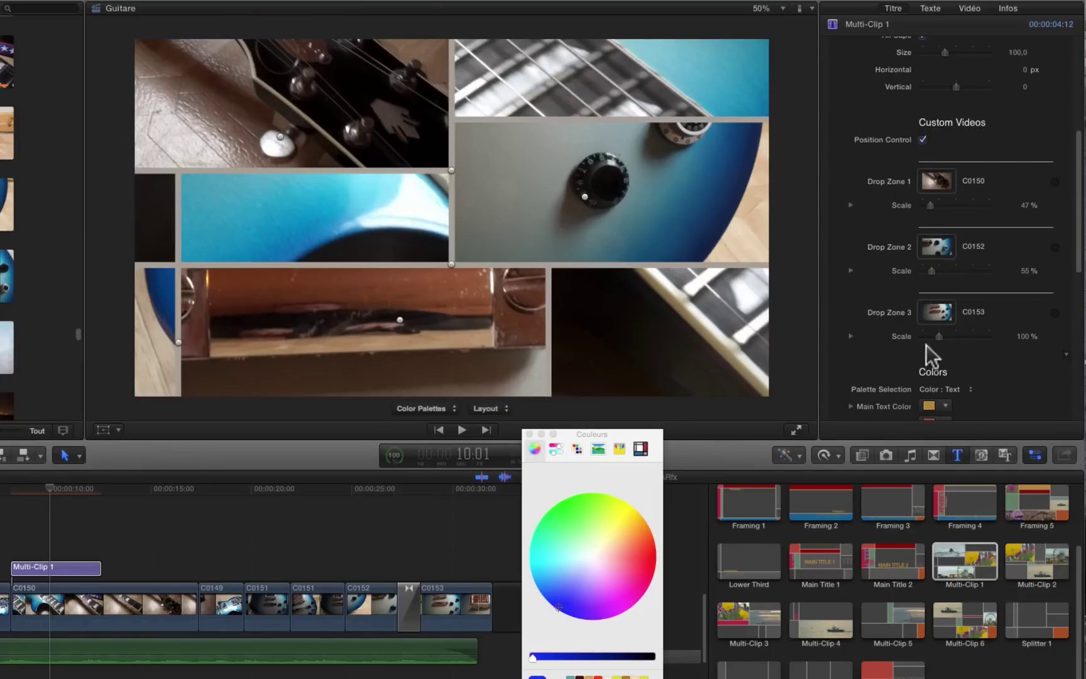
{"action": "left_click_drag", "start_coordinate": [938, 337], "coordinate": [928, 339]}
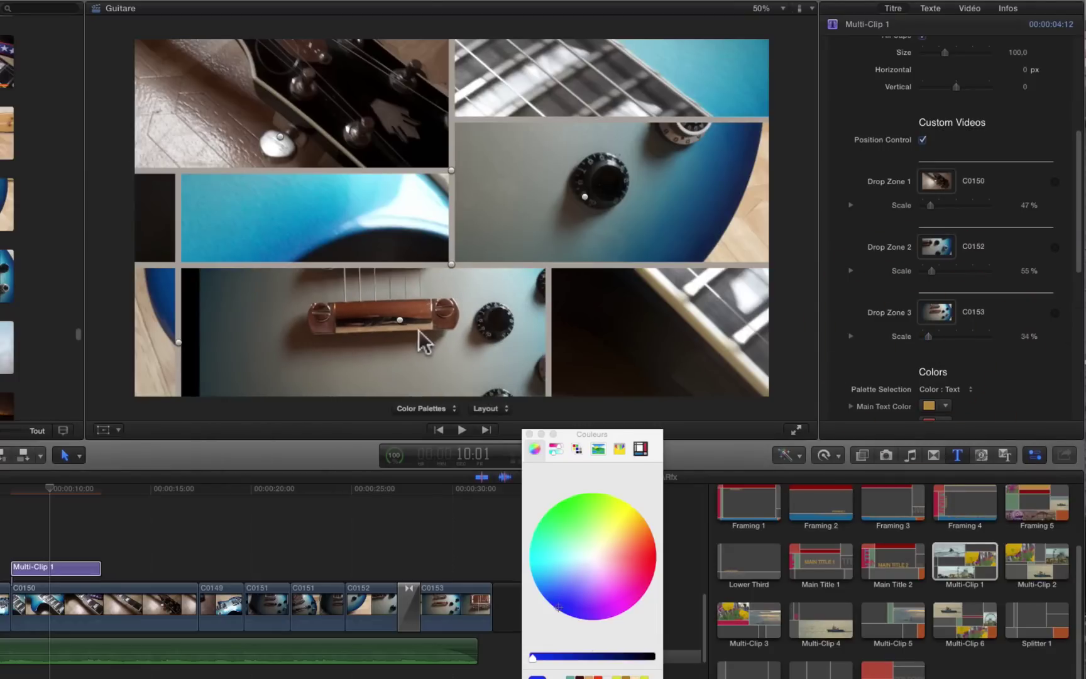
{"action": "left_click_drag", "start_coordinate": [399, 322], "coordinate": [361, 321]}
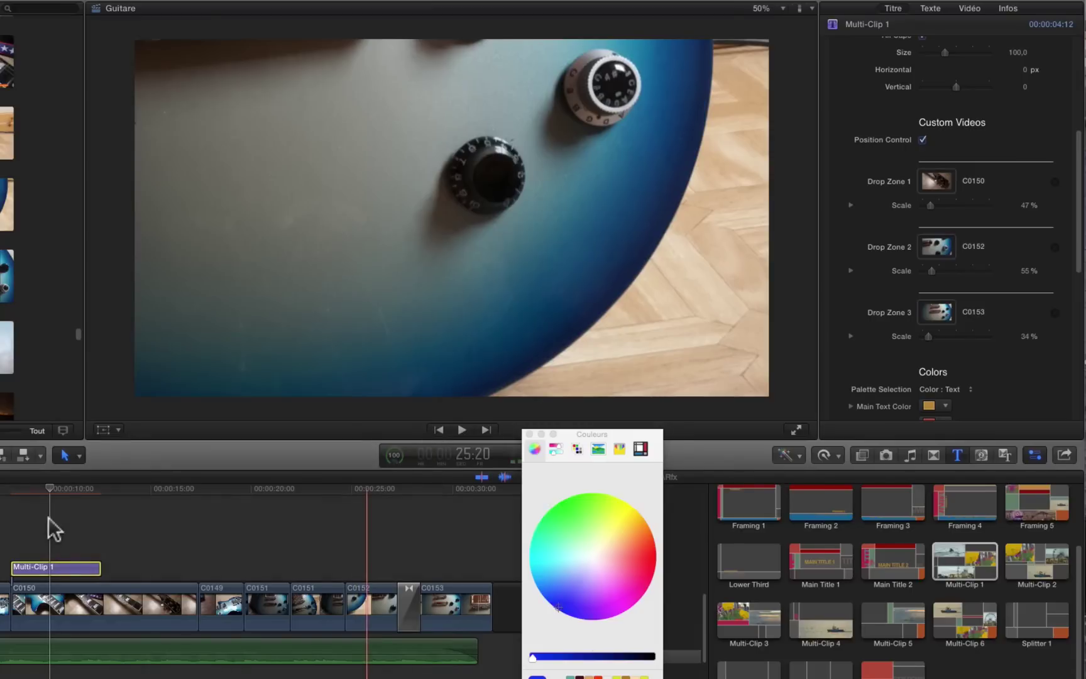
Try several color palette presets on the Multi-Clip 1 title, finishing with Festive.
{"action": "left_click", "coordinate": [50, 506]}
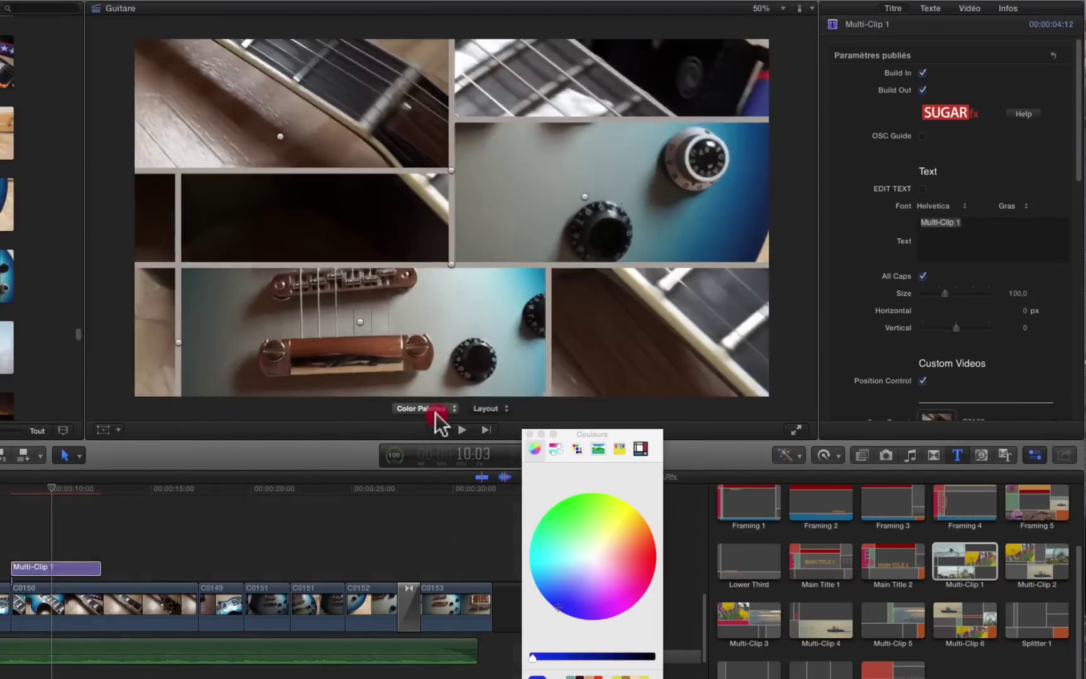
{"action": "left_click", "coordinate": [439, 408]}
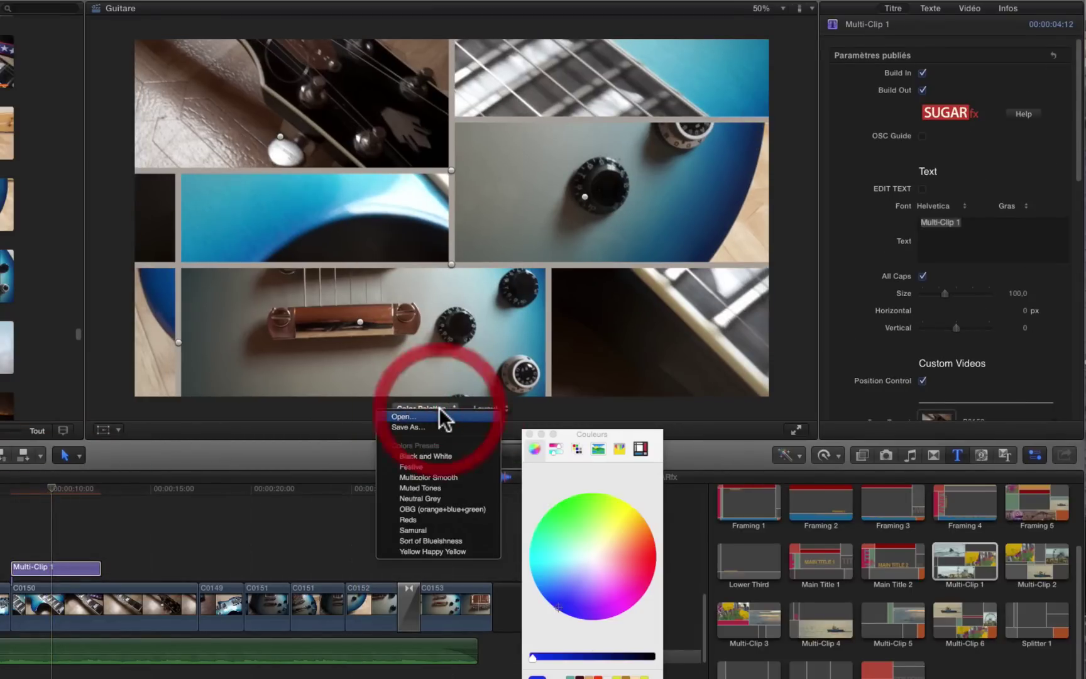
{"action": "left_click", "coordinate": [292, 406]}
{"action": "left_click", "coordinate": [443, 408]}
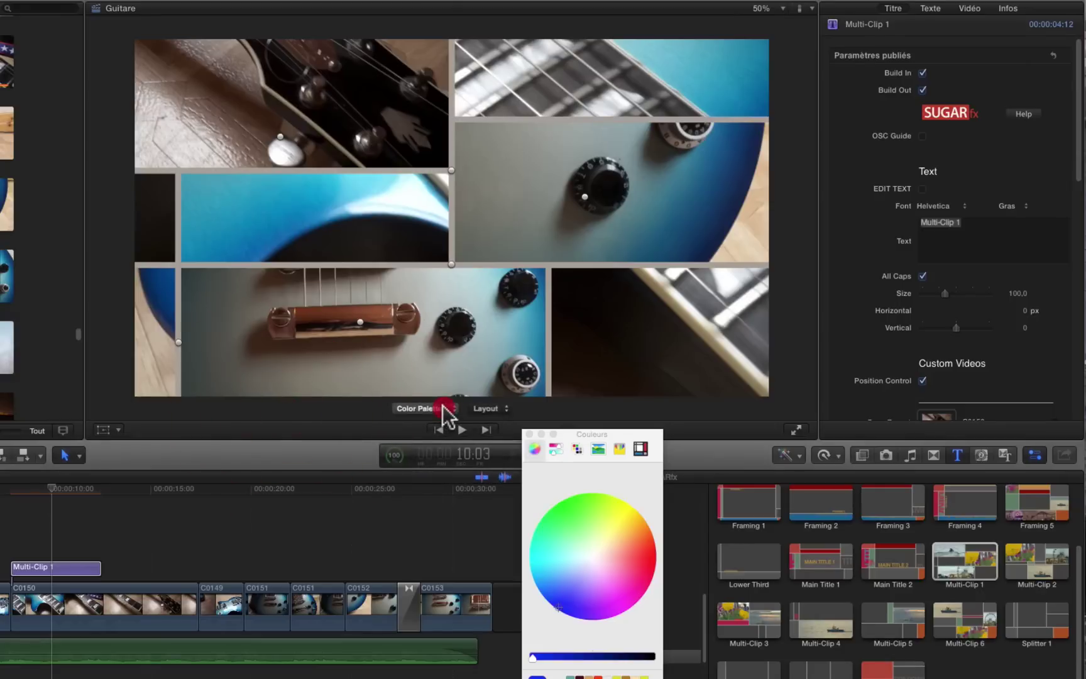
{"action": "left_click", "coordinate": [424, 409]}
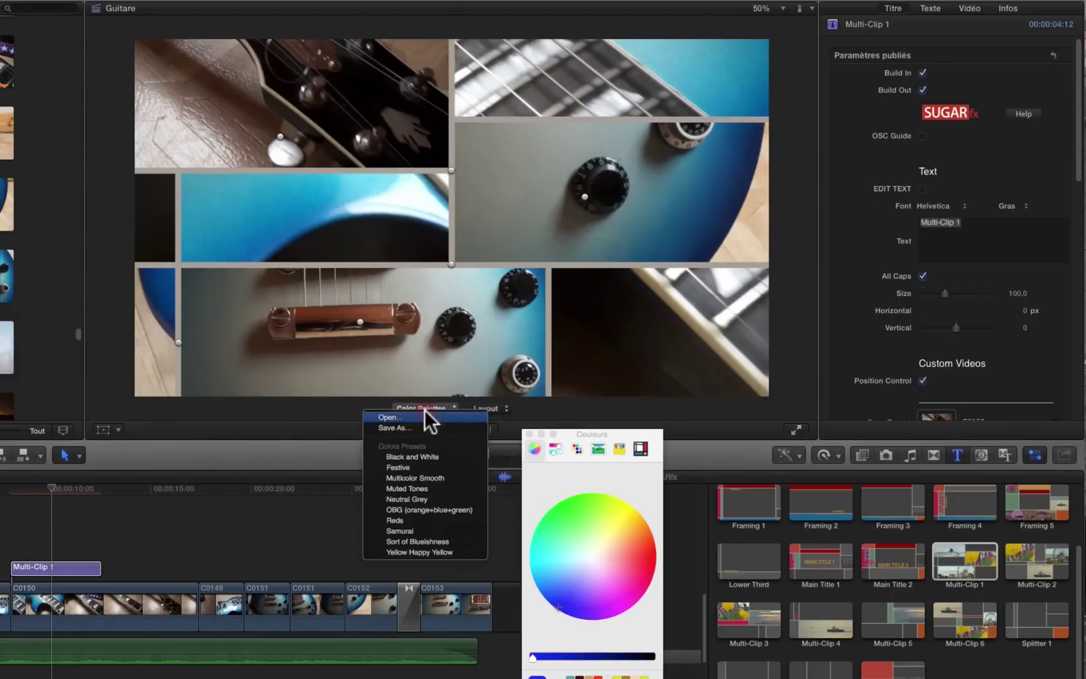
{"action": "left_click", "coordinate": [425, 528]}
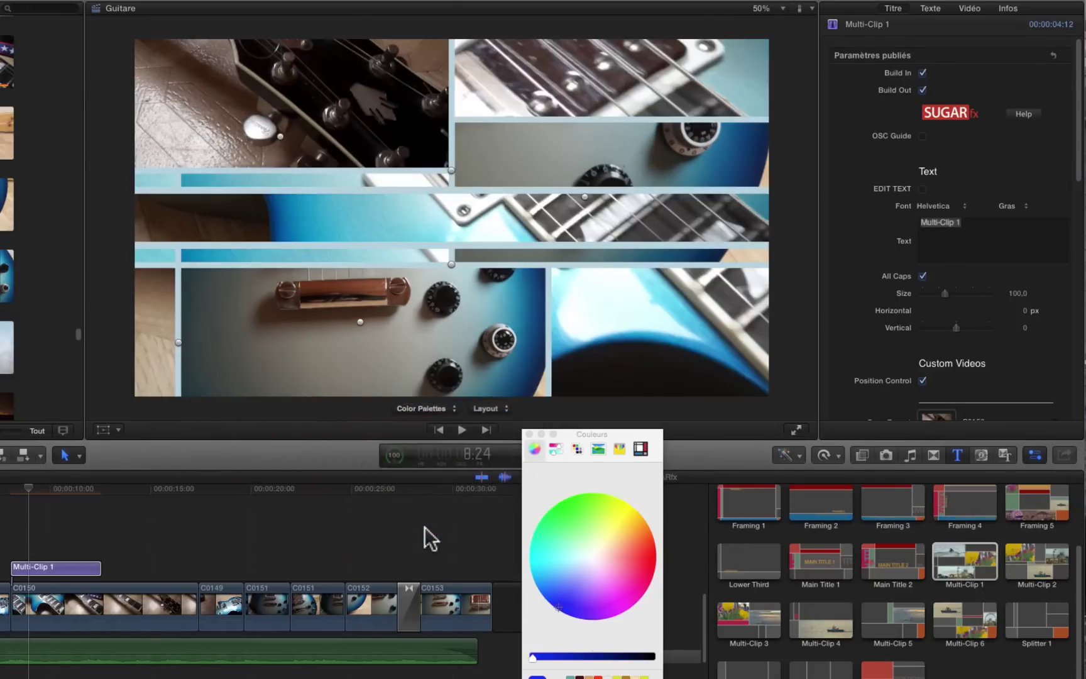
{"action": "left_click", "coordinate": [443, 409]}
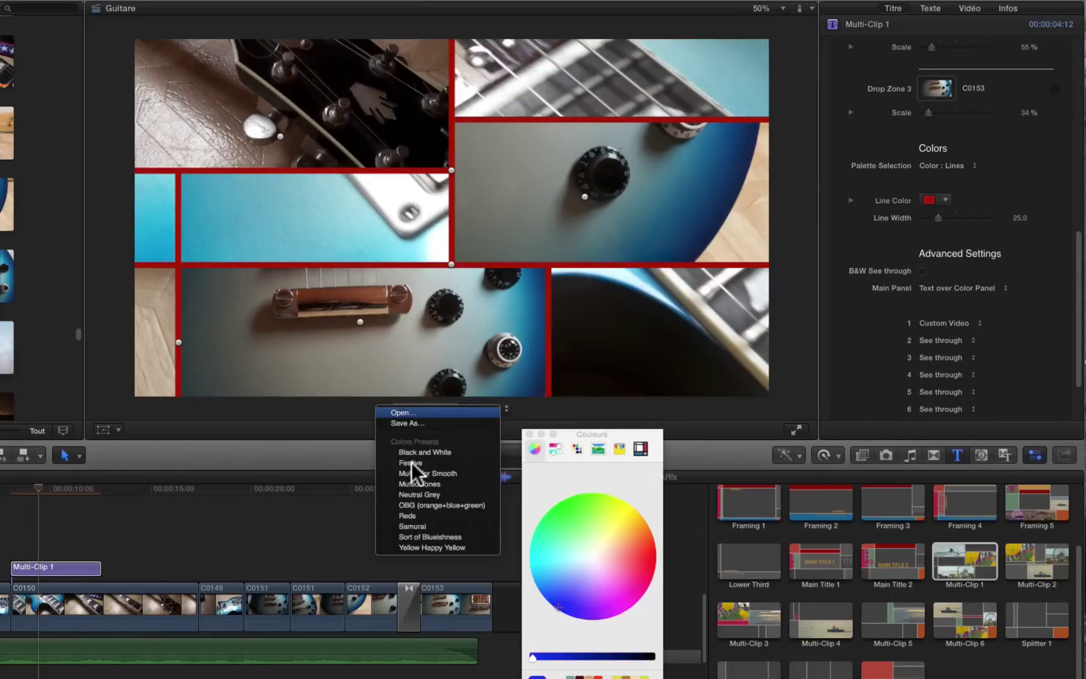
{"action": "left_click", "coordinate": [411, 462]}
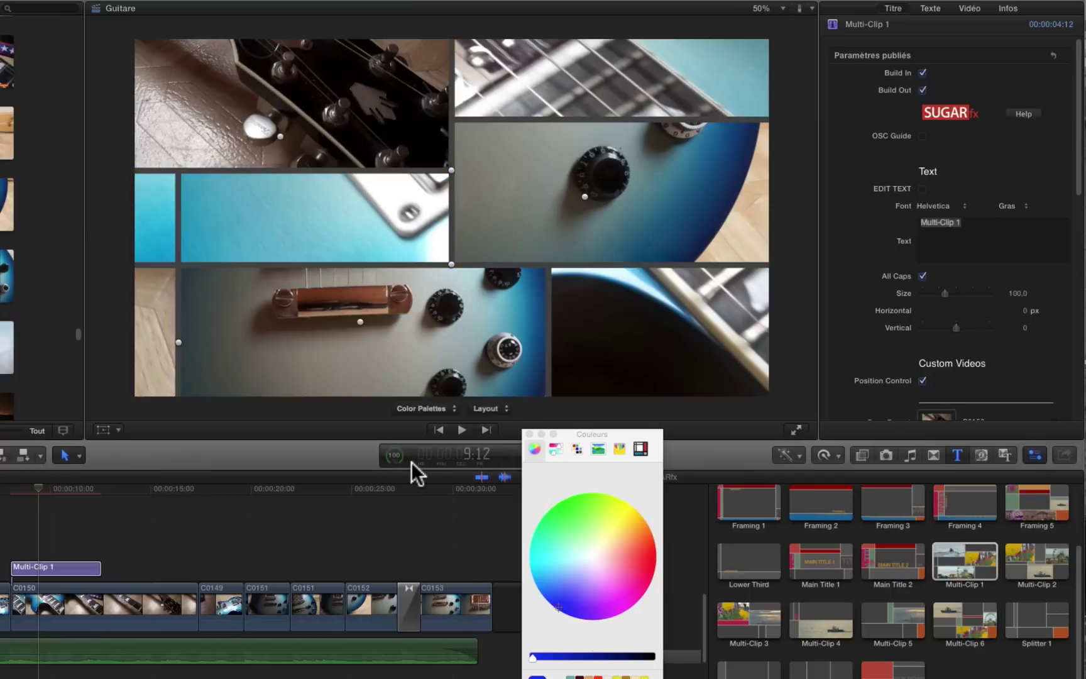
Change the line color of the Multi-Clip 1 title to a medium-bright blue.
{"action": "scroll", "coordinate": [863, 323], "scroll_direction": "down", "scroll_amount": 10}
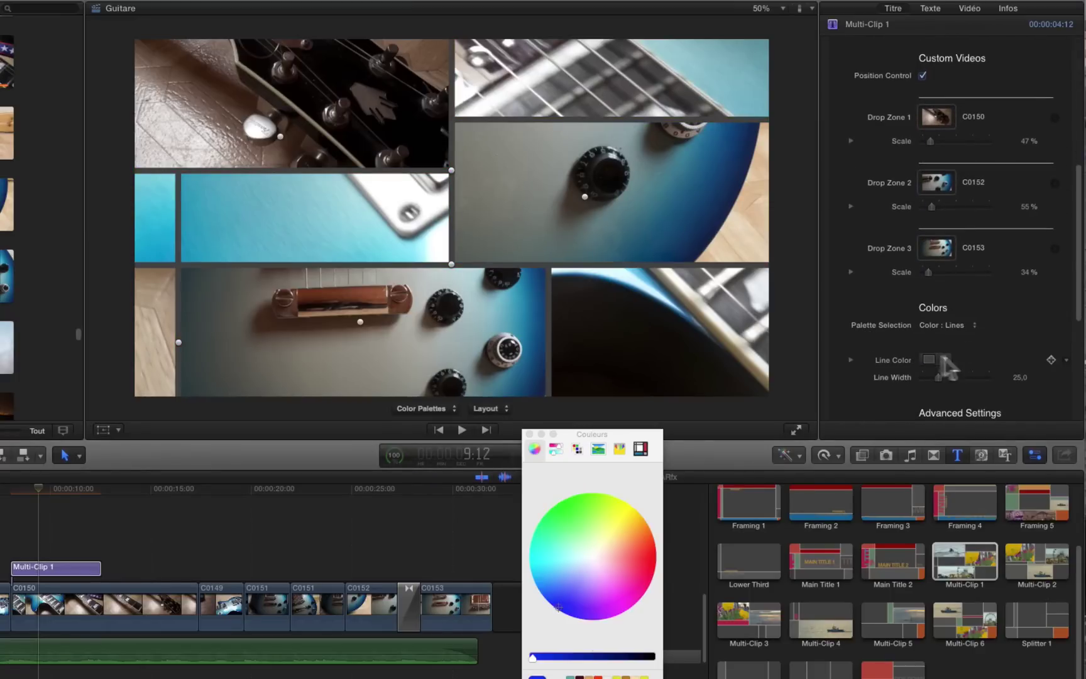
{"action": "left_click", "coordinate": [932, 360]}
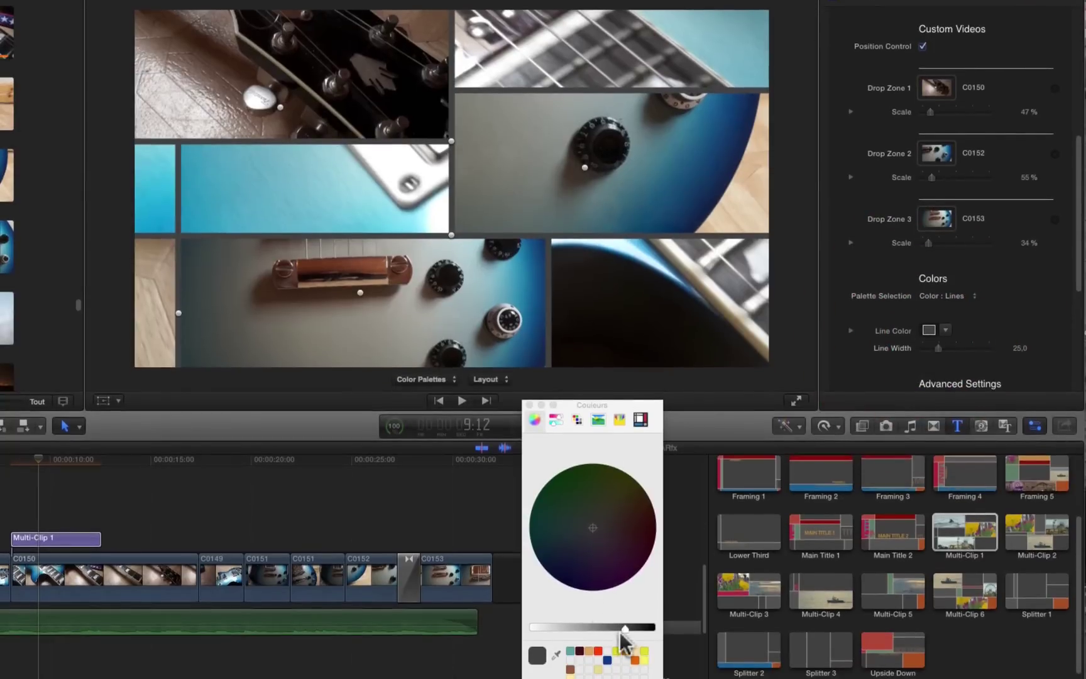
{"action": "left_click", "coordinate": [626, 500]}
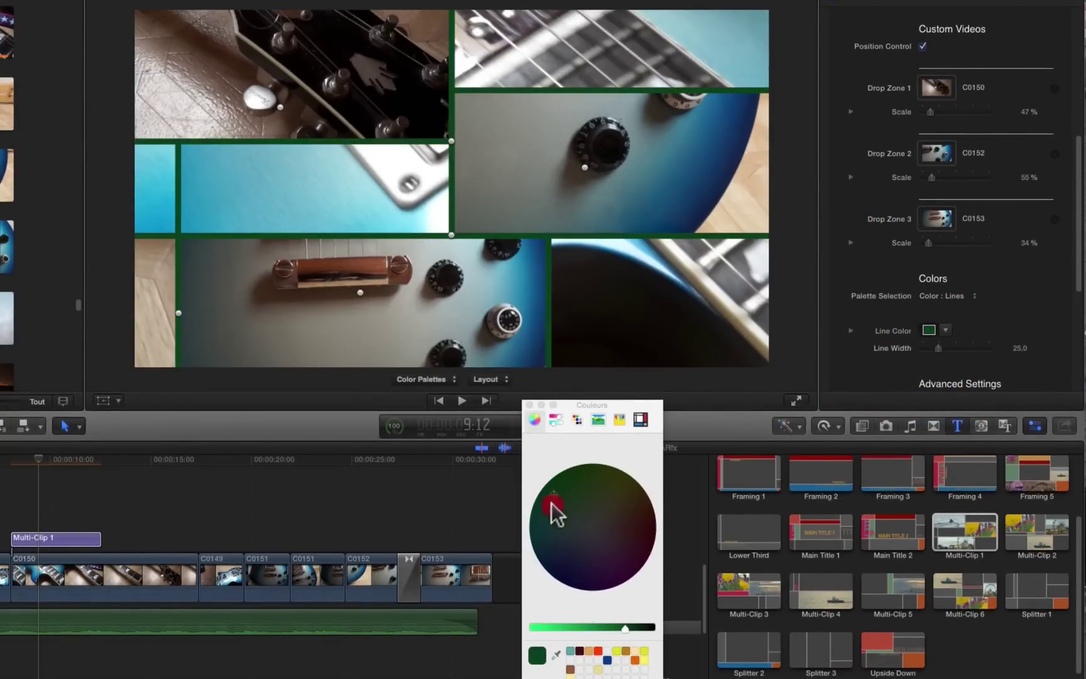
{"action": "left_click", "coordinate": [554, 541]}
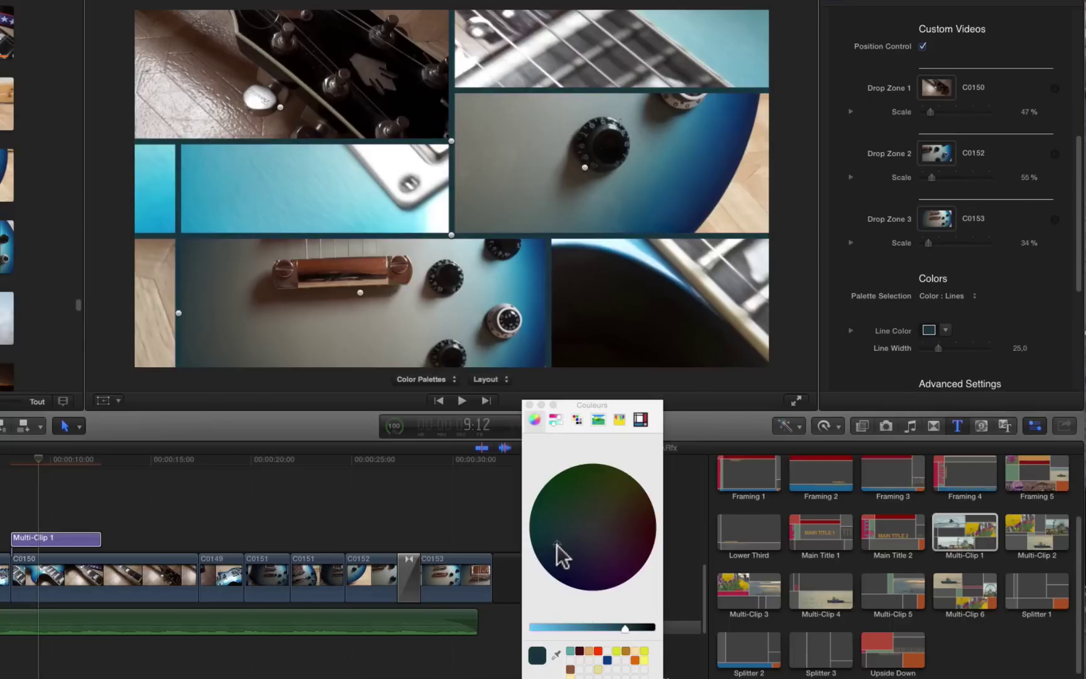
{"action": "left_click", "coordinate": [566, 561]}
{"action": "left_click_drag", "start_coordinate": [625, 628], "coordinate": [579, 629]}
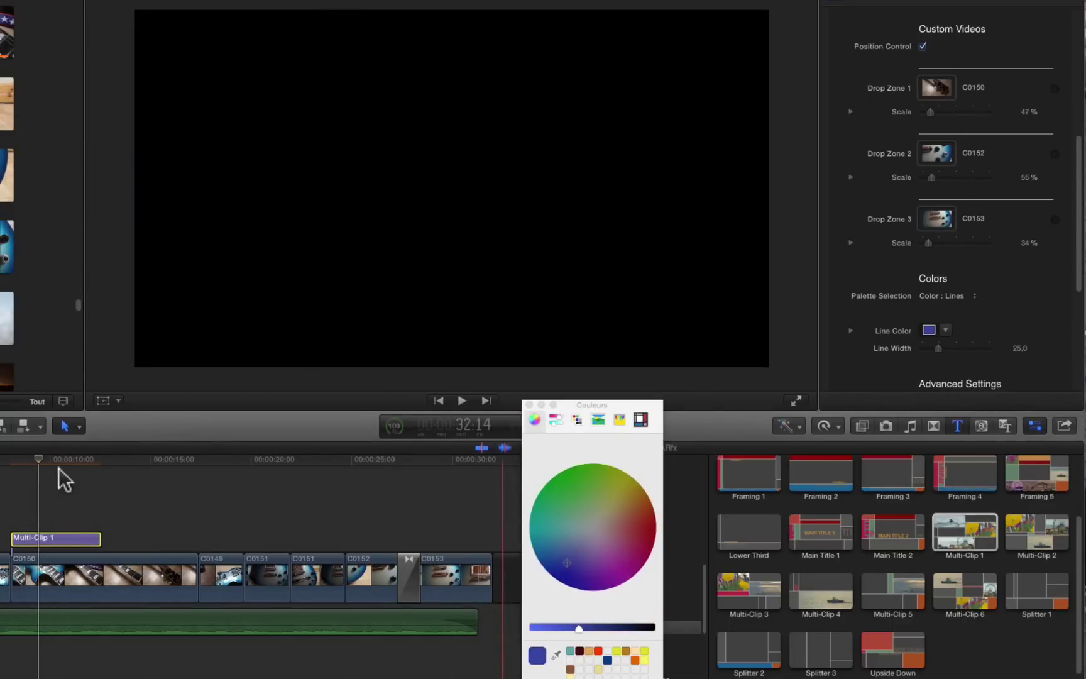
Show the OSC Guide and reposition the divider and both Main Panel controls to open a text panel between the clips.
{"action": "left_click", "coordinate": [60, 460]}
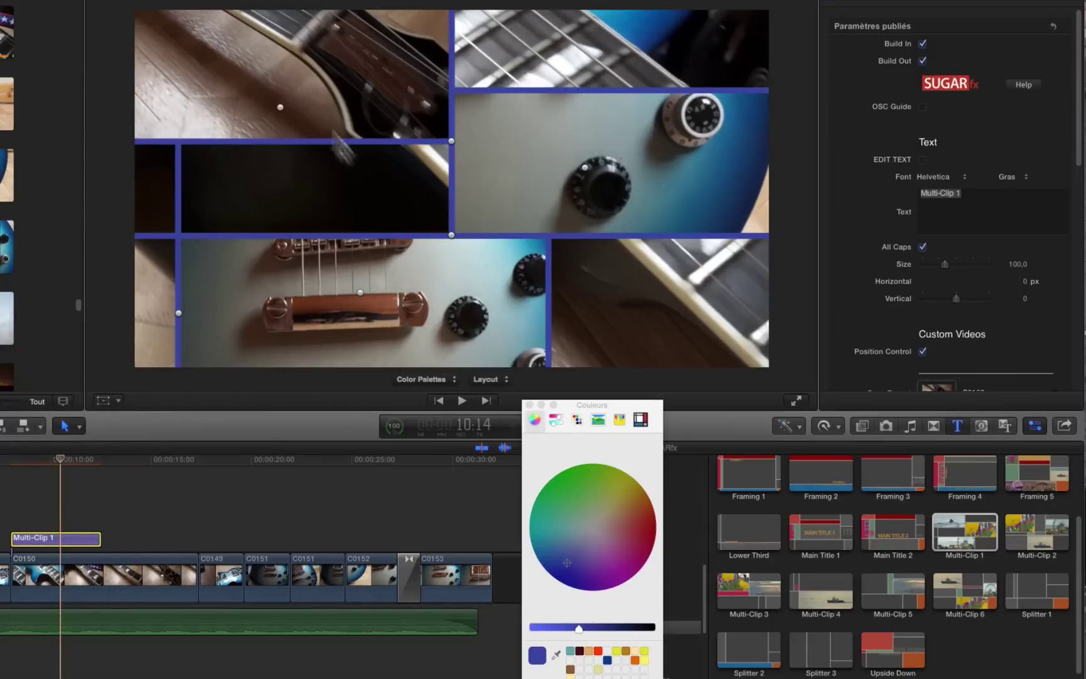
{"action": "left_click", "coordinate": [923, 106]}
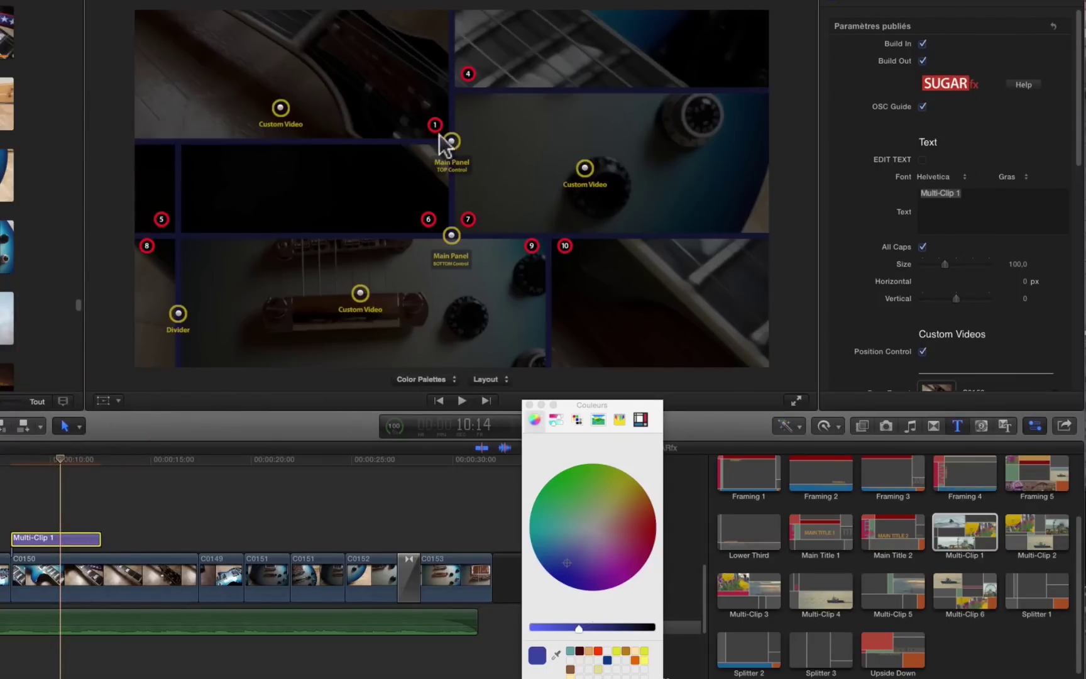
{"action": "left_click", "coordinate": [463, 139]}
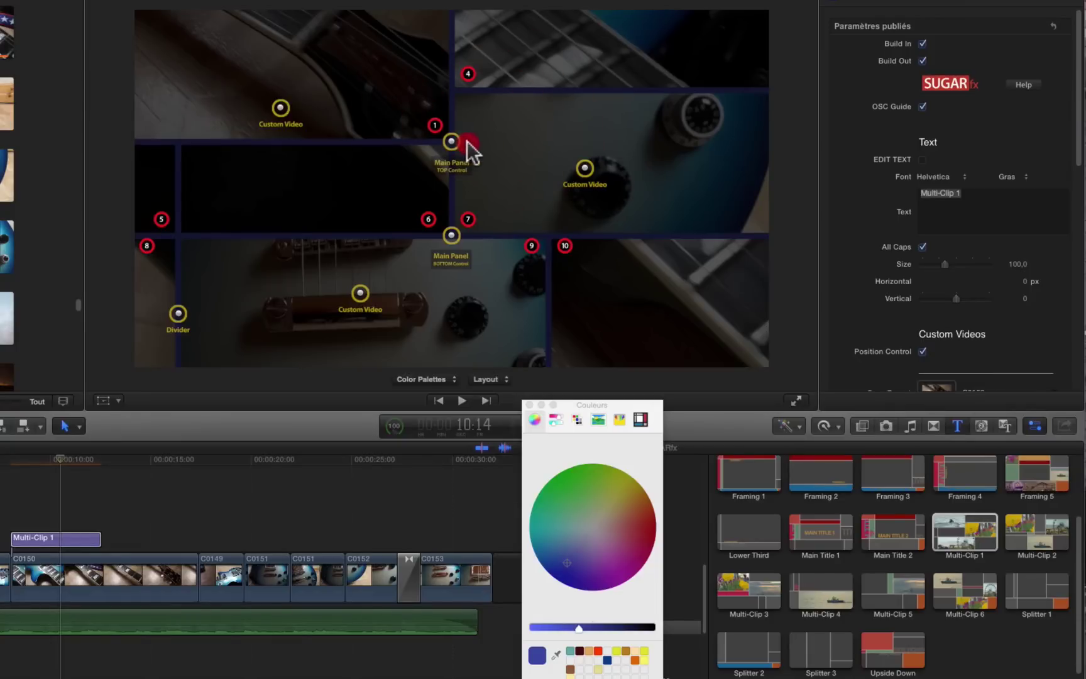
{"action": "left_click_drag", "start_coordinate": [454, 143], "coordinate": [461, 162]}
{"action": "left_click_drag", "start_coordinate": [186, 320], "coordinate": [228, 311]}
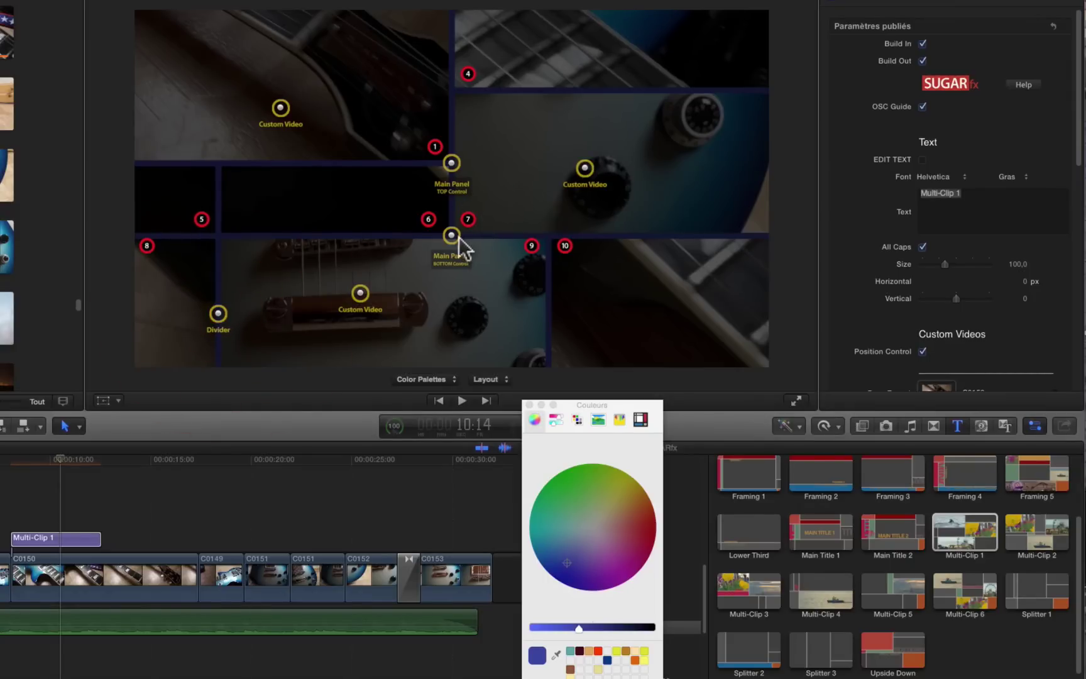
{"action": "mouse_move", "coordinate": [454, 237]}
{"action": "left_mouse_down"}
{"action": "mouse_move", "coordinate": [455, 249]}
{"action": "mouse_move", "coordinate": [454, 239]}
{"action": "mouse_move", "coordinate": [511, 257]}
{"action": "mouse_move", "coordinate": [556, 252]}
{"action": "mouse_move", "coordinate": [548, 240]}
{"action": "mouse_move", "coordinate": [446, 229]}
{"action": "left_mouse_up"}
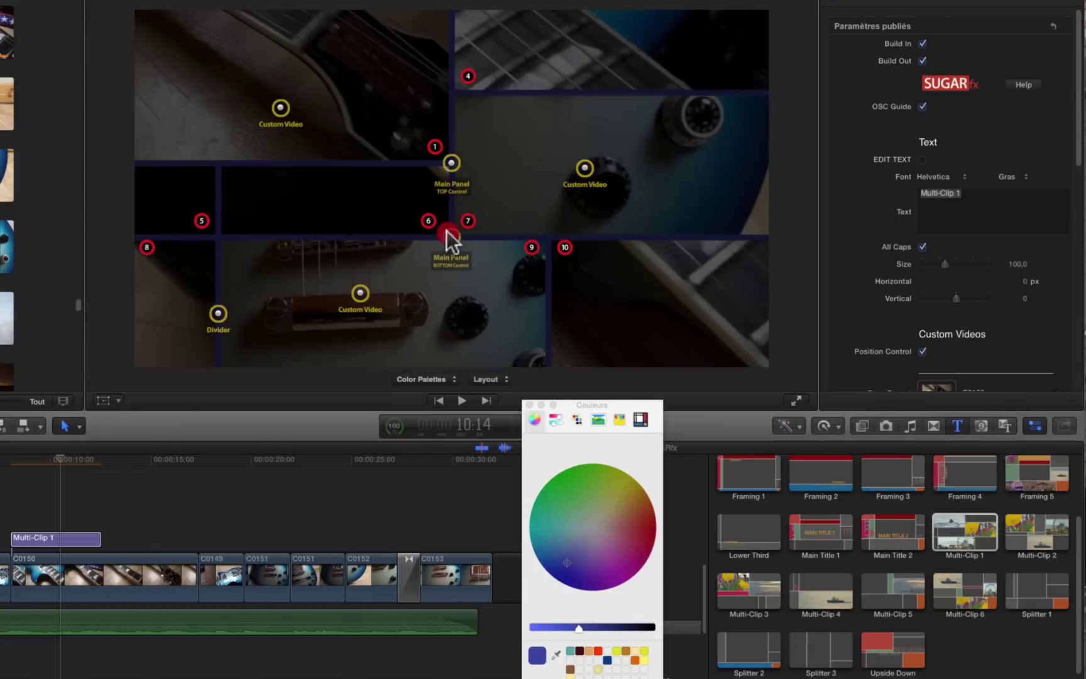
{"action": "left_click_drag", "start_coordinate": [520, 239], "coordinate": [555, 204]}
Set the title text to Gibson, with size 77, horizontal offset 171 px and vertical offset -8.
{"action": "left_click", "coordinate": [955, 193]}
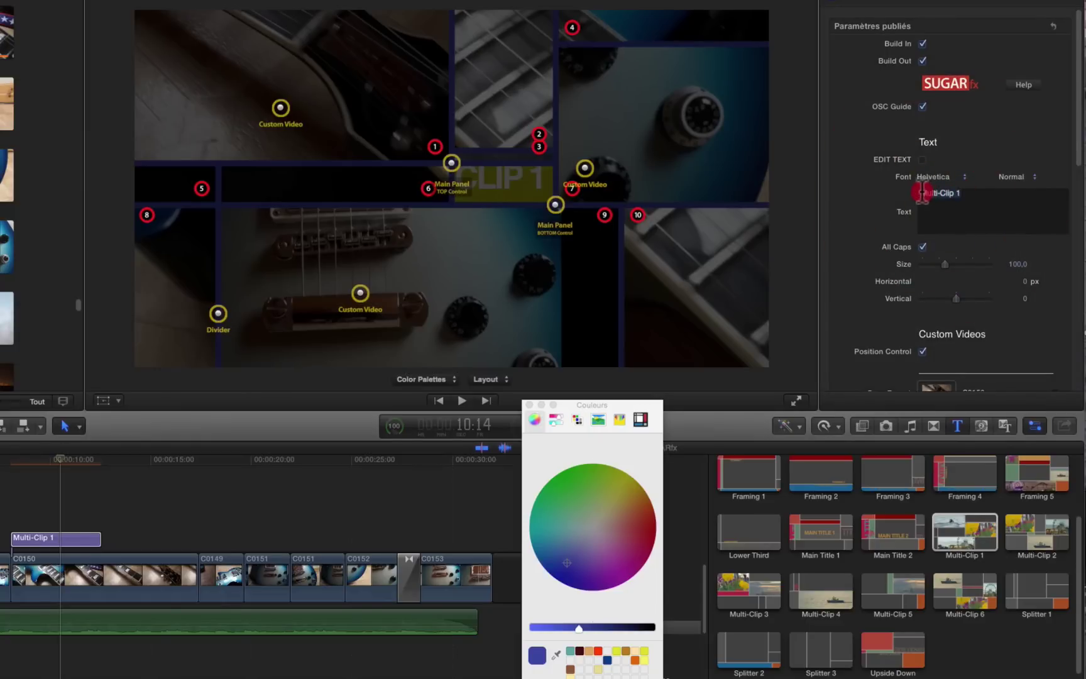
{"action": "type", "text": "Gibson"}
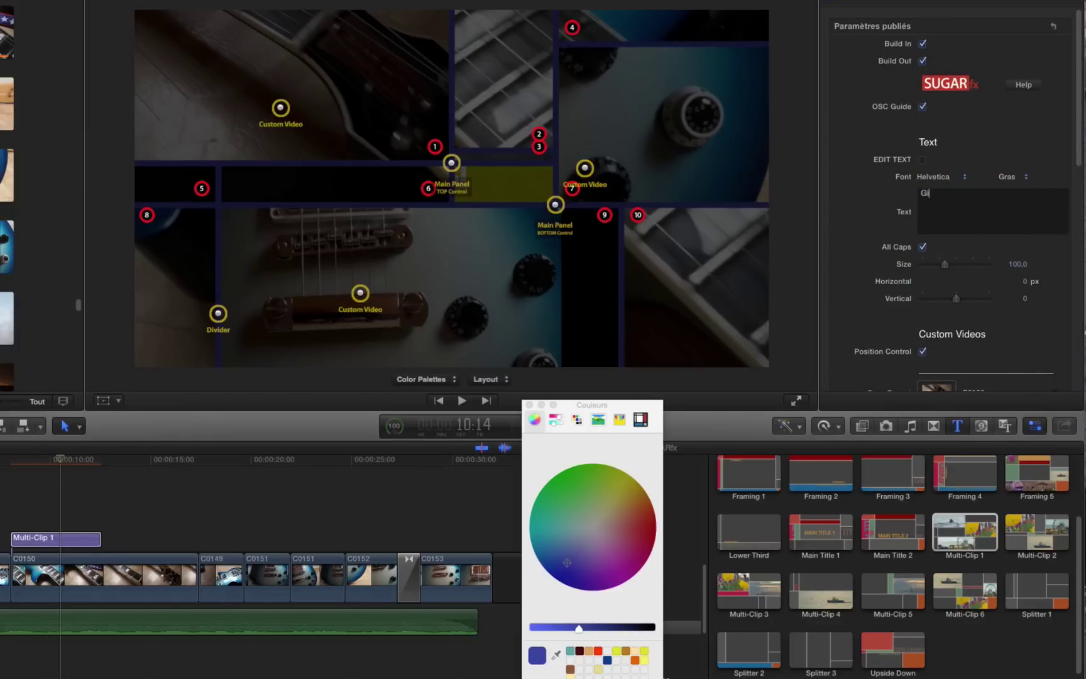
{"action": "left_click", "coordinate": [941, 265]}
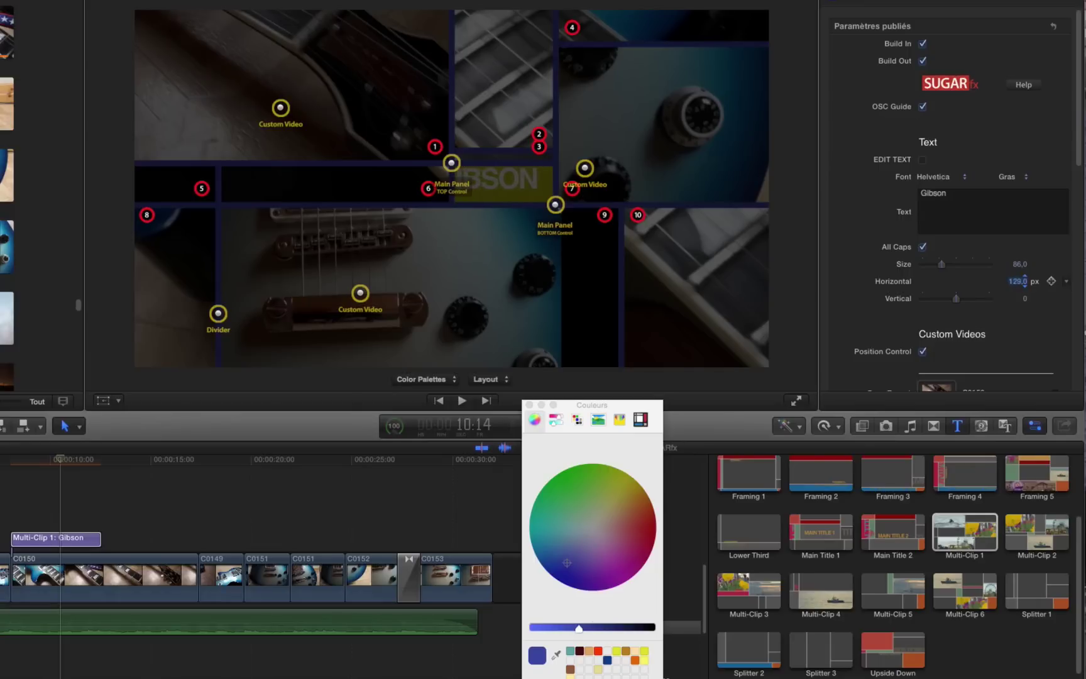
{"action": "left_click_drag", "start_coordinate": [1017, 281], "coordinate": [1036, 281]}
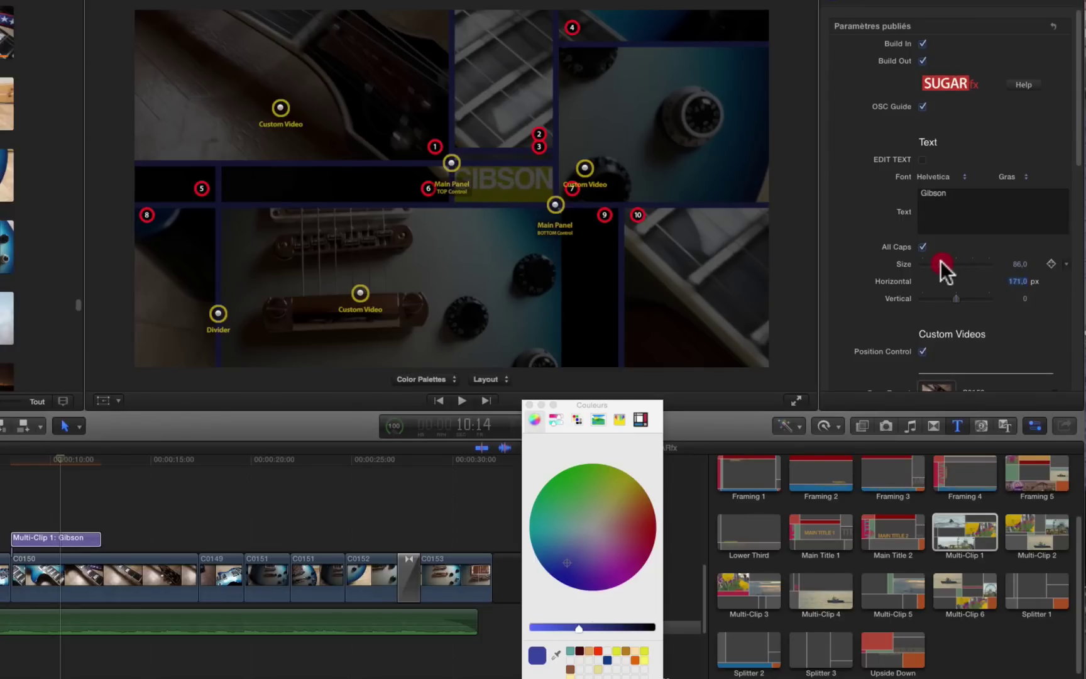
{"action": "left_click_drag", "start_coordinate": [940, 263], "coordinate": [952, 298]}
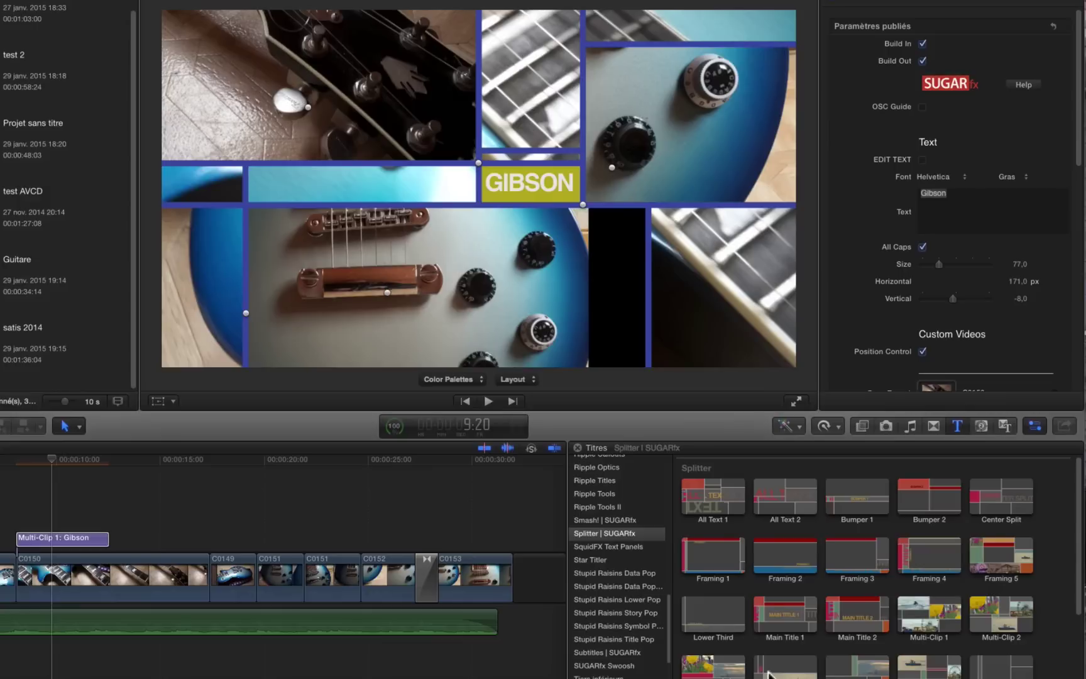
Add a Splitter 3 title above the start of clip C0149 and play it back over the guitar clips.
{"action": "scroll", "coordinate": [768, 671], "scroll_direction": "down", "scroll_amount": 3}
{"action": "scroll", "coordinate": [769, 672], "scroll_direction": "down", "scroll_amount": 1}
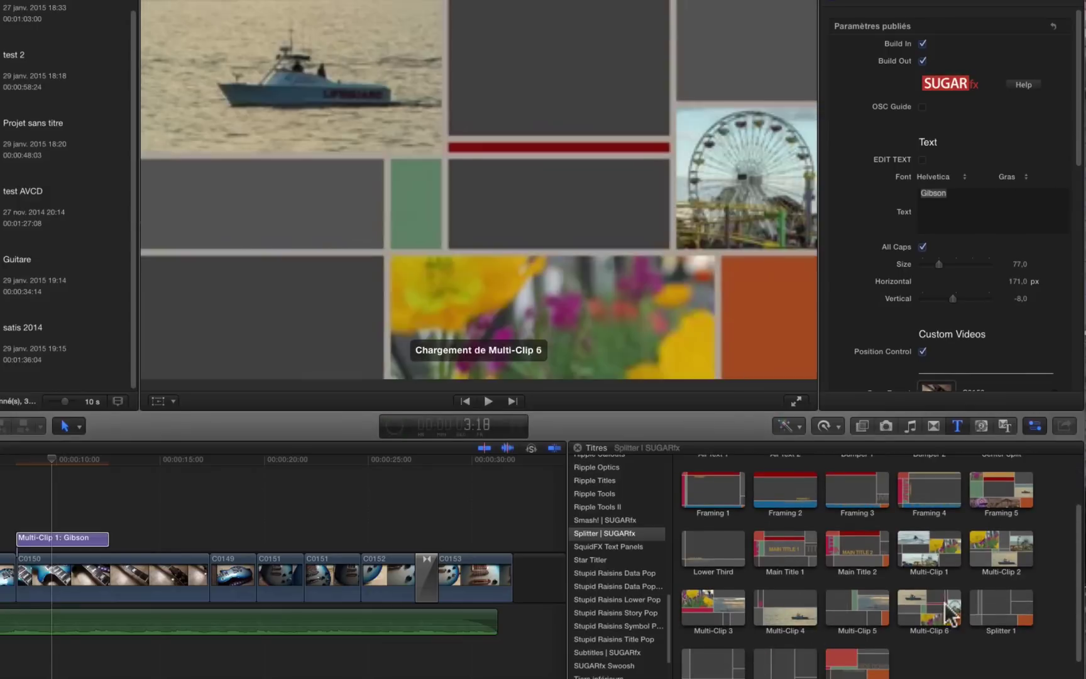
{"action": "scroll", "coordinate": [858, 668], "scroll_direction": "down", "scroll_amount": 1}
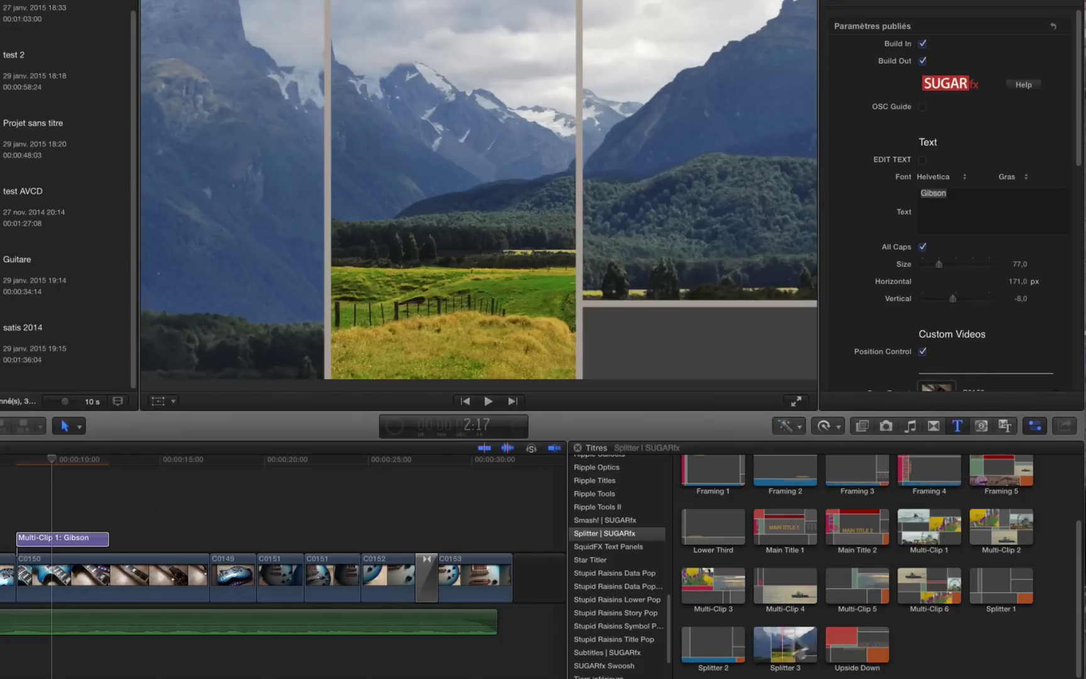
{"action": "left_click_drag", "start_coordinate": [784, 643], "coordinate": [218, 507]}
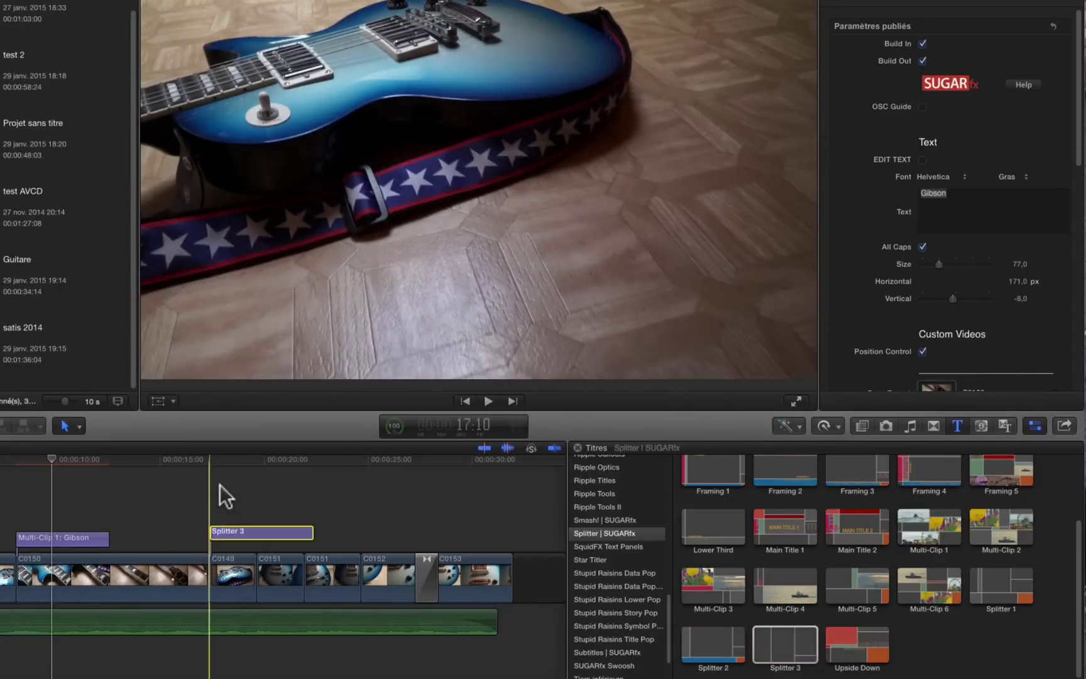
{"action": "key", "text": "space"}
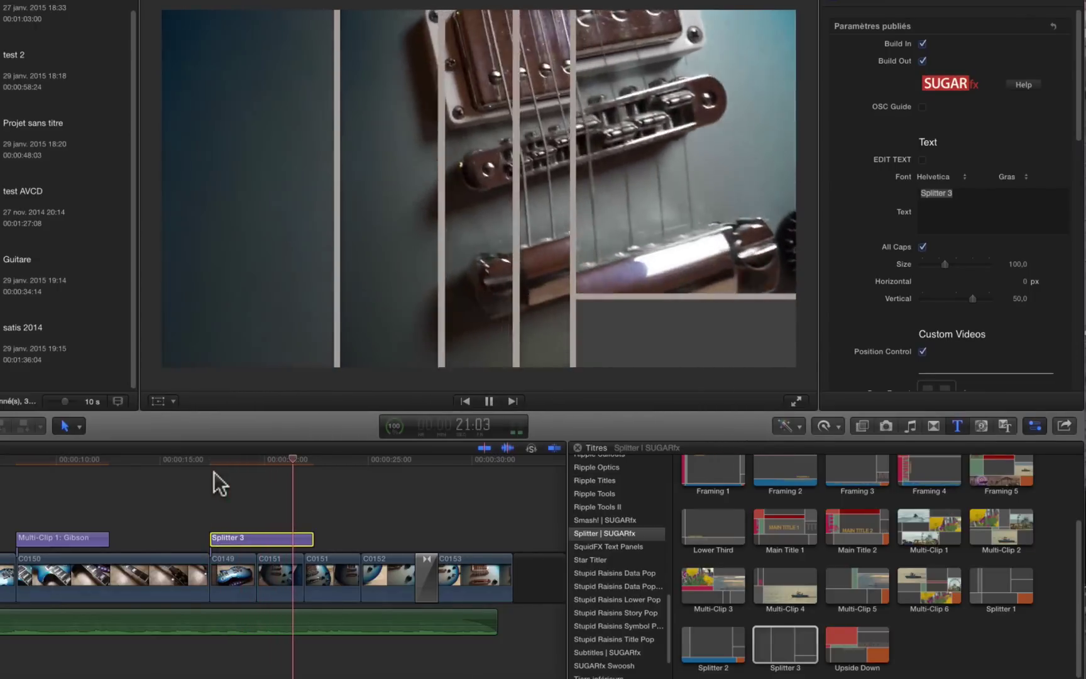
{"action": "key", "text": "space"}
Place a second Splitter 3 and a Splitter 1 title end to end after the first Splitter 3, and play back the series.
{"action": "left_click_drag", "start_coordinate": [801, 654], "coordinate": [320, 539]}
{"action": "left_click_drag", "start_coordinate": [1003, 588], "coordinate": [421, 540]}
{"action": "left_click", "coordinate": [201, 467]}
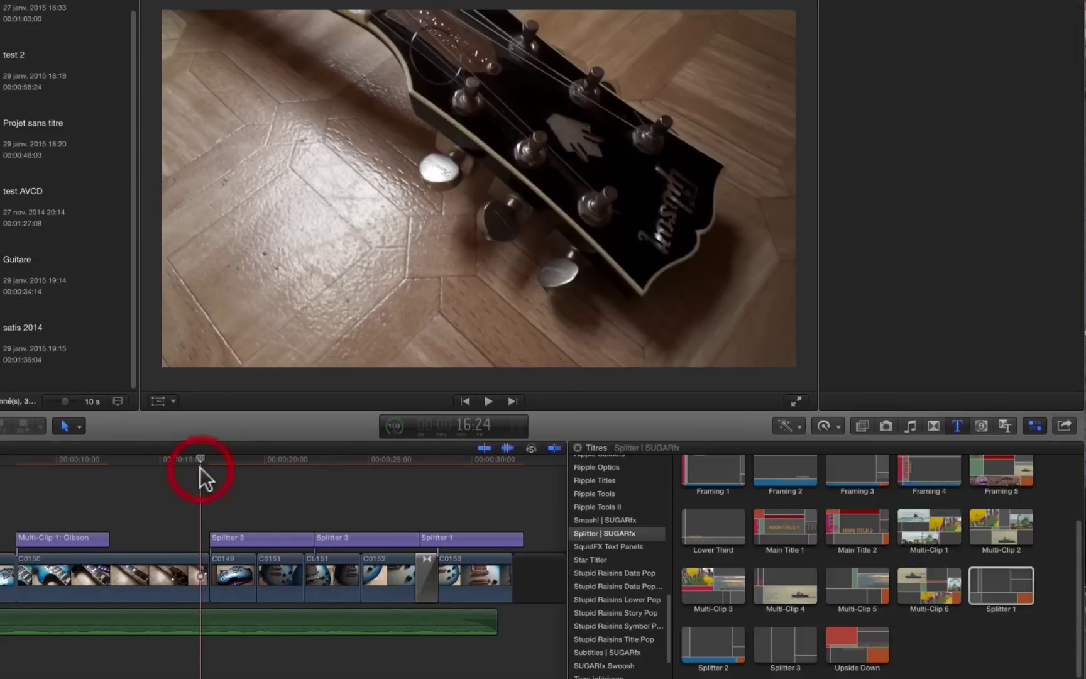
{"action": "key", "text": "space"}
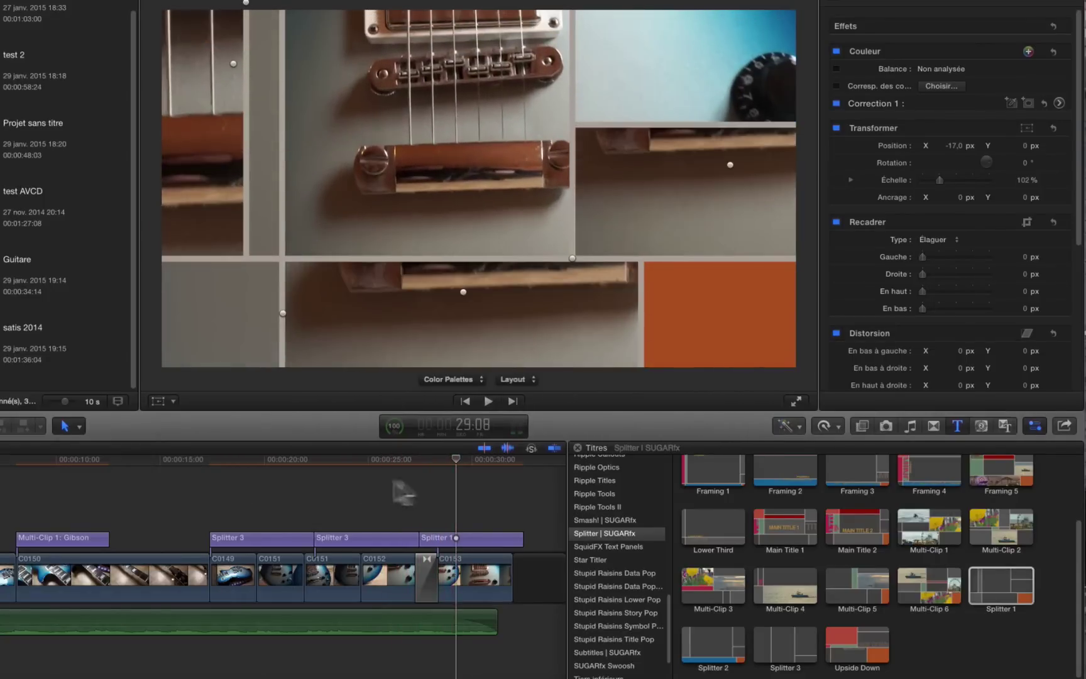
Replay the passage from the end of the second Splitter 3 title into the Splitter 1 title.
{"action": "left_click", "coordinate": [412, 461]}
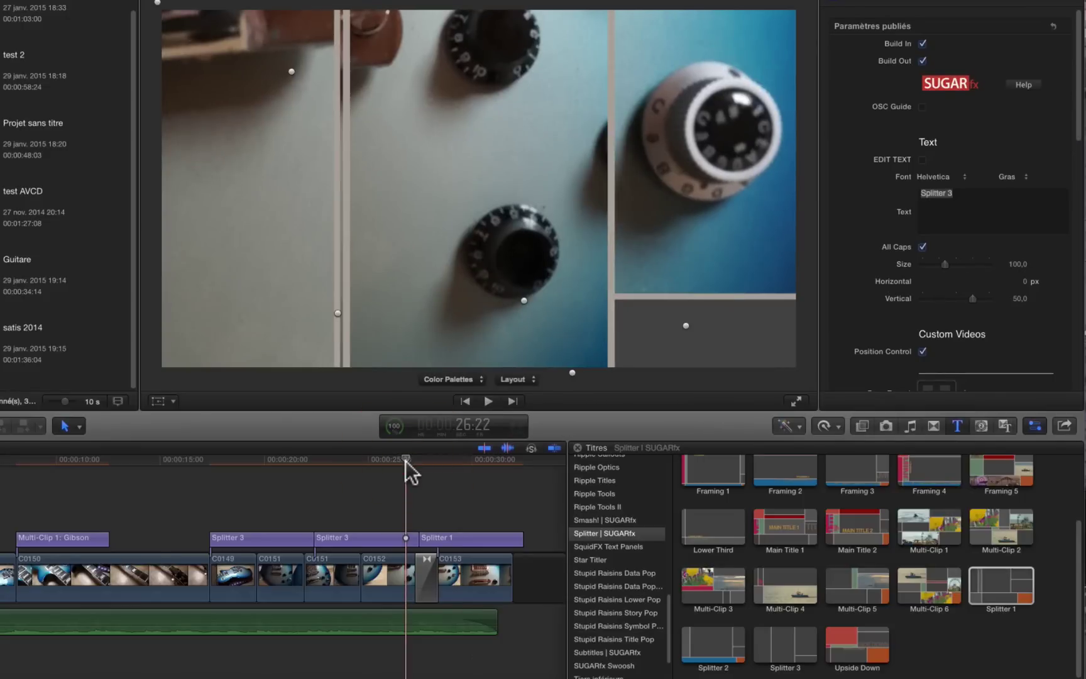
{"action": "key", "text": "space"}
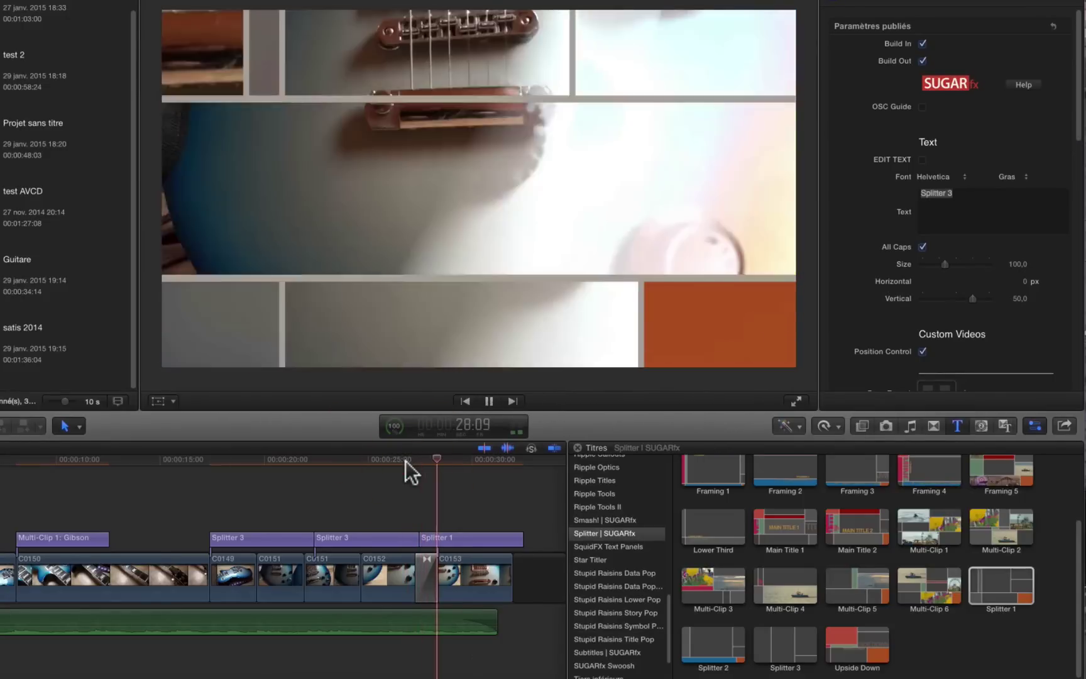
{"action": "key", "text": "space"}
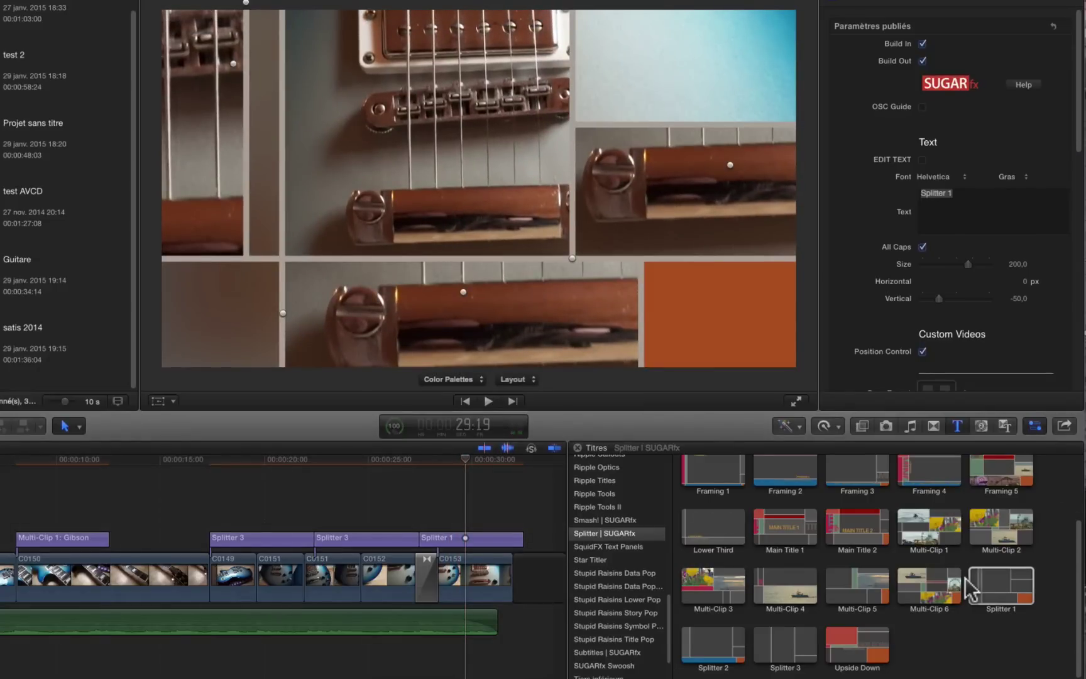
{"action": "scroll", "coordinate": [945, 664], "scroll_direction": "up", "scroll_amount": 3}
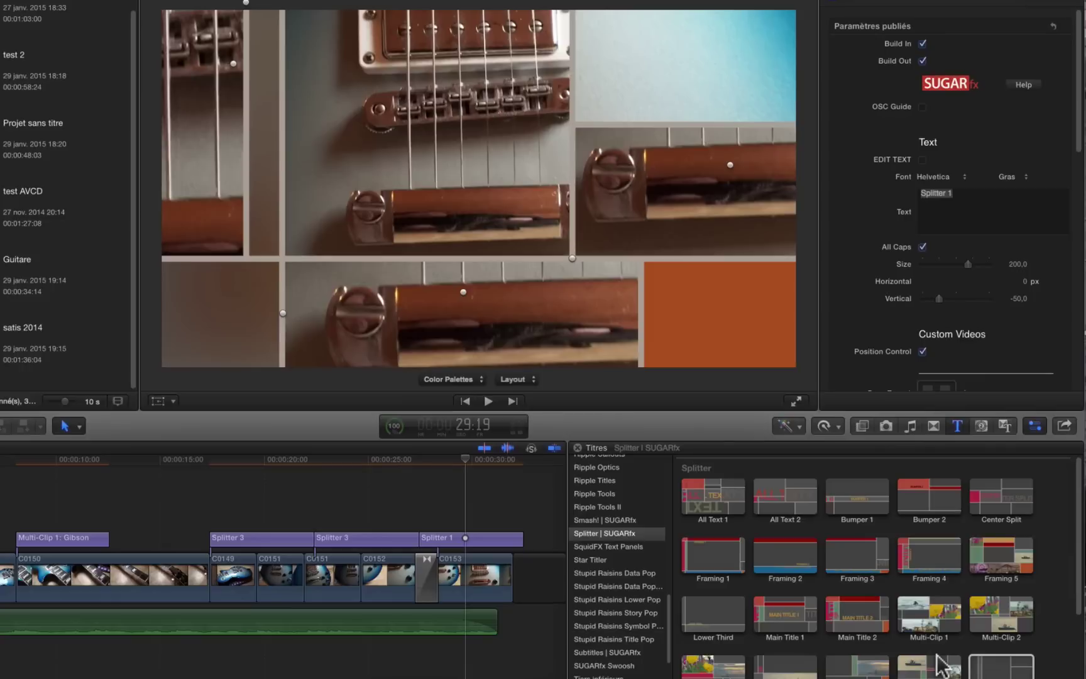